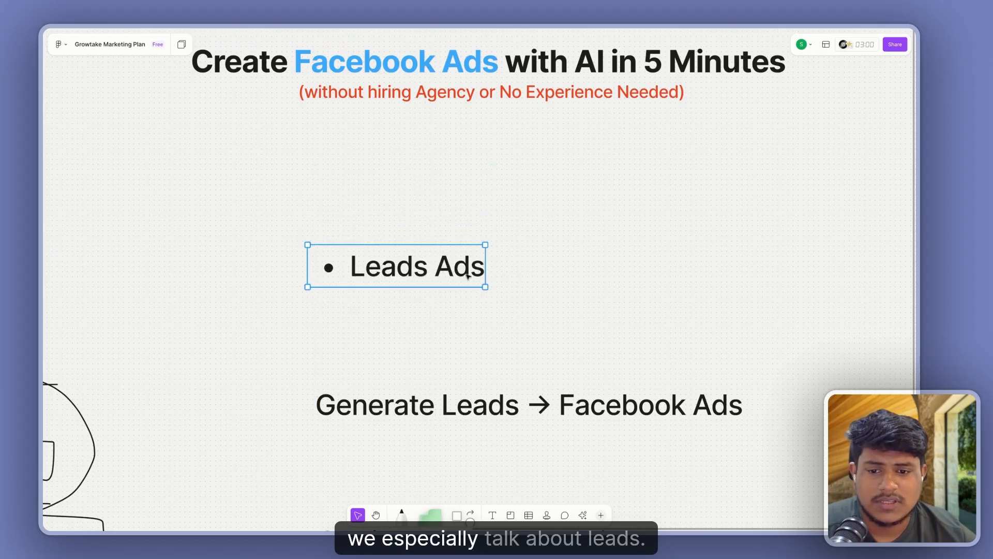
Step: Move the "Generate Leads → Facebook Ads" text up on the board so it sits just below "Leads Ads"
drag(546, 406, 573, 308)
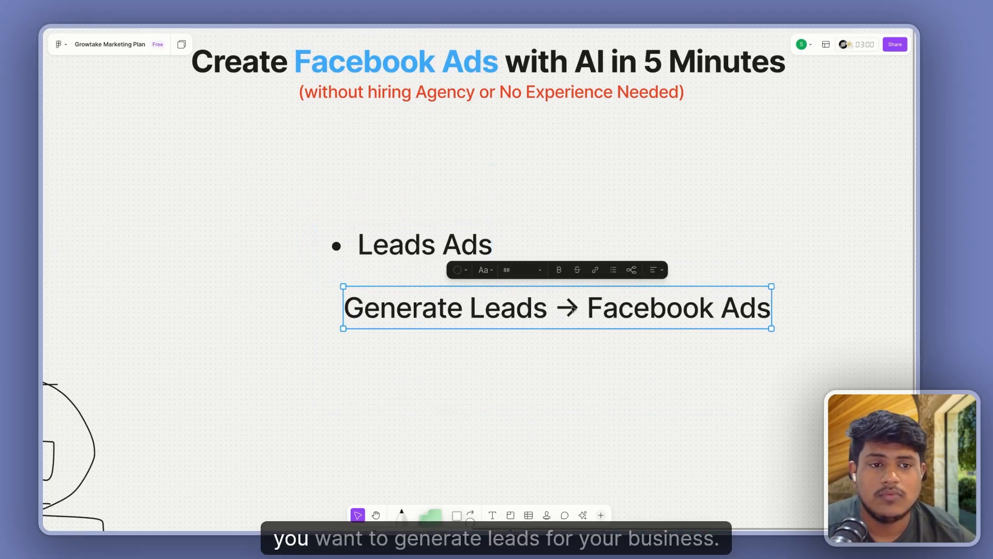
click(592, 205)
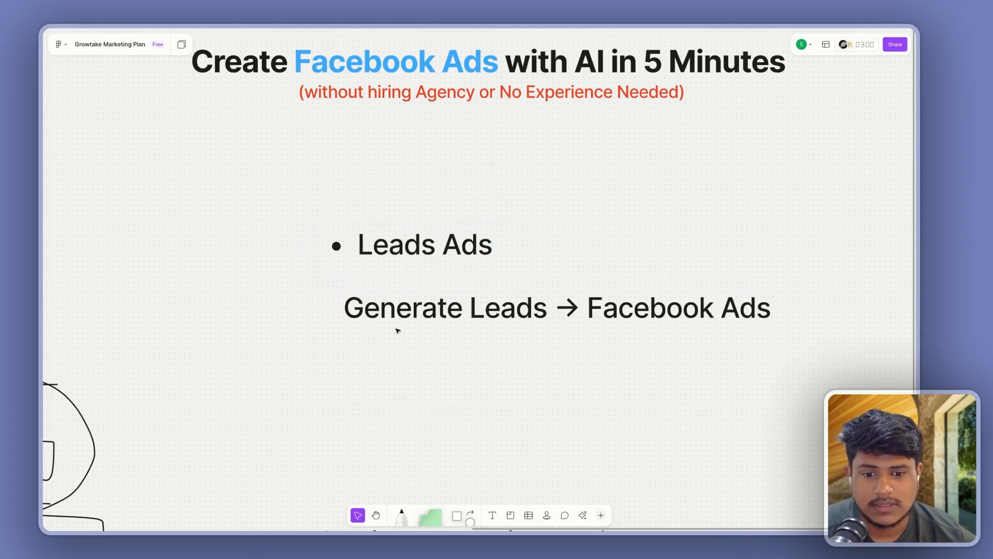
scroll(397, 328, down, 4)
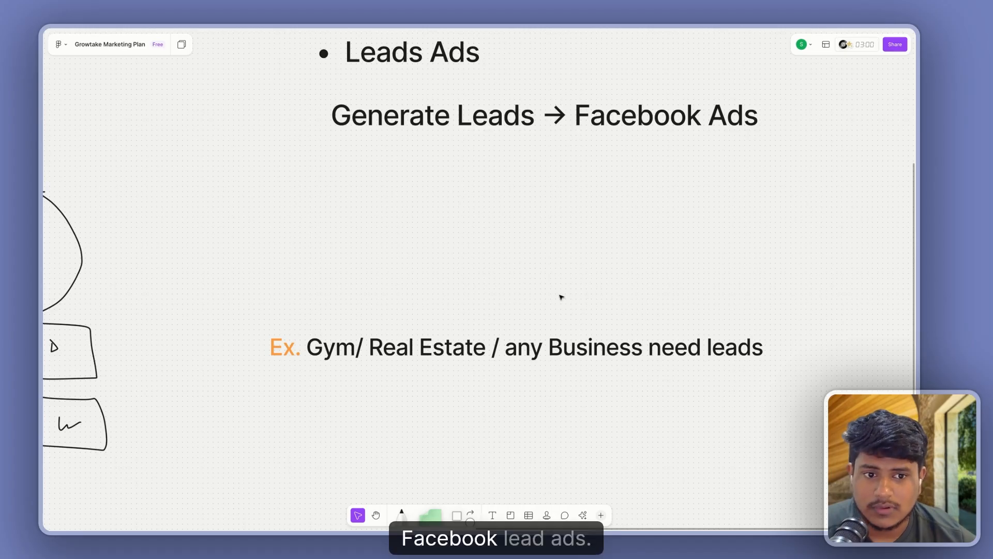
scroll(518, 286, down, 5)
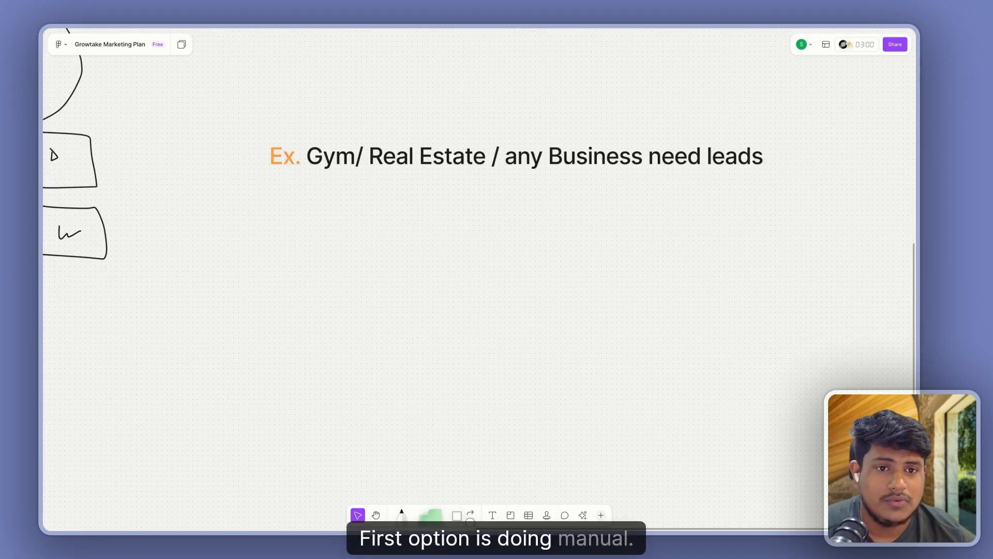
scroll(437, 224, up, 10)
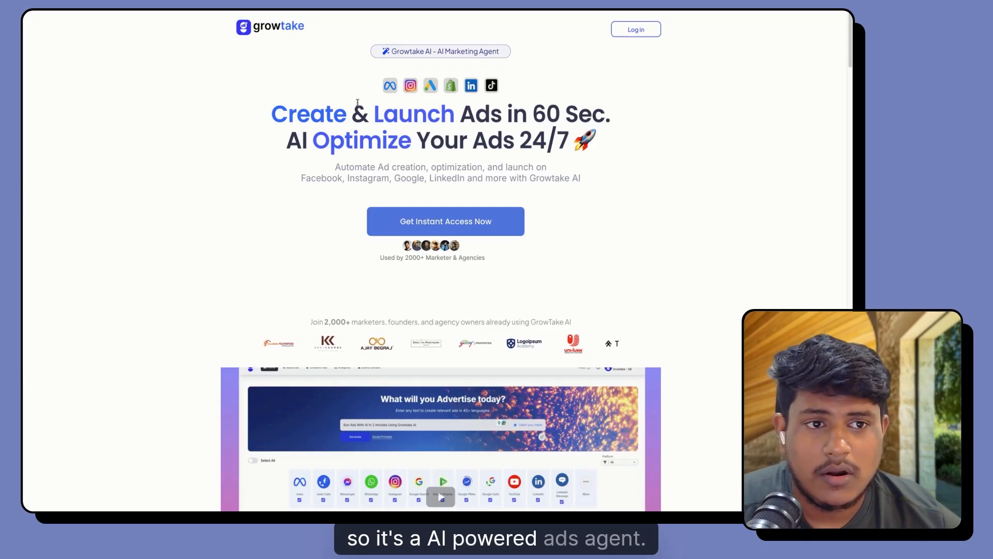
Step: Review the headline on the Growtake homepage and browse the sections of the Waves Gym homepage
drag(272, 111, 569, 149)
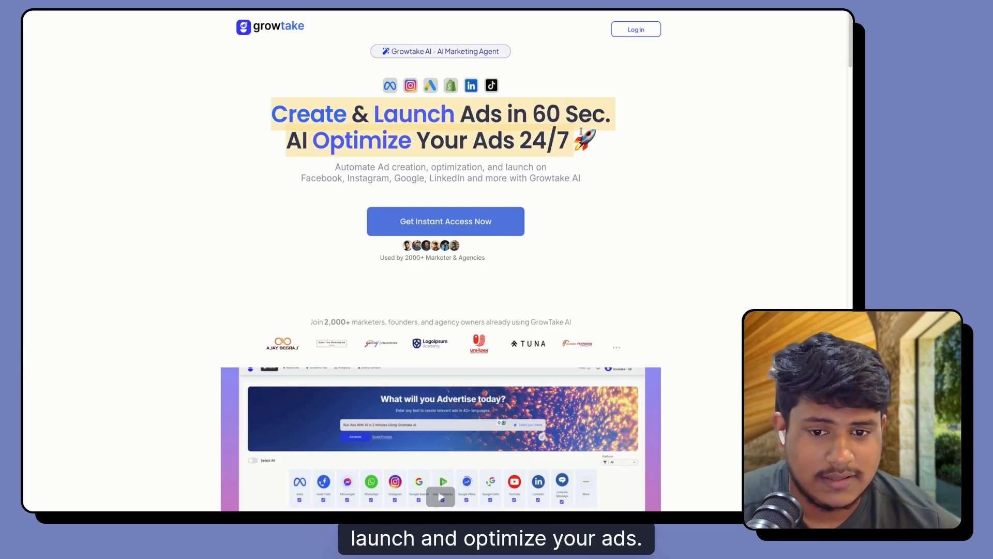
click(569, 150)
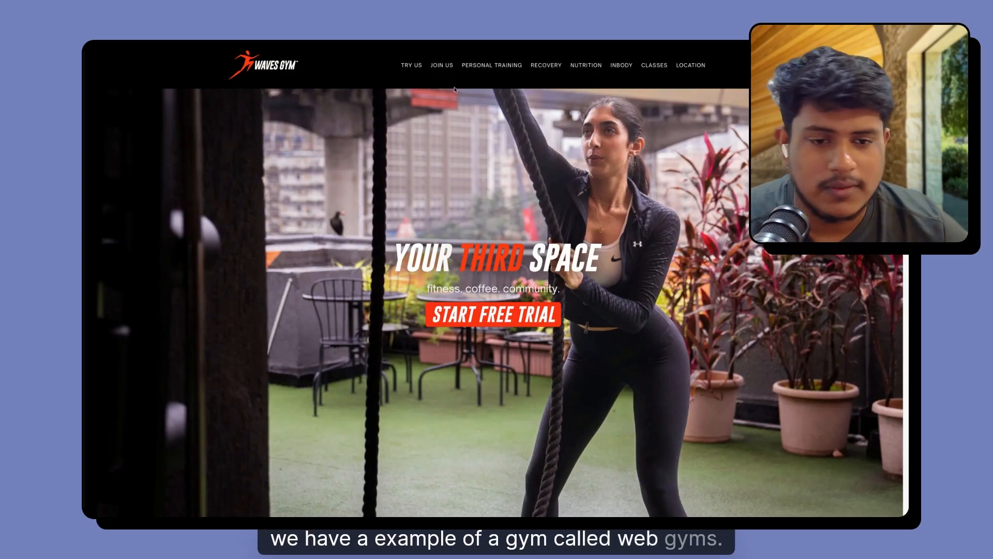
scroll(684, 150, down, 10)
scroll(684, 150, down, 8)
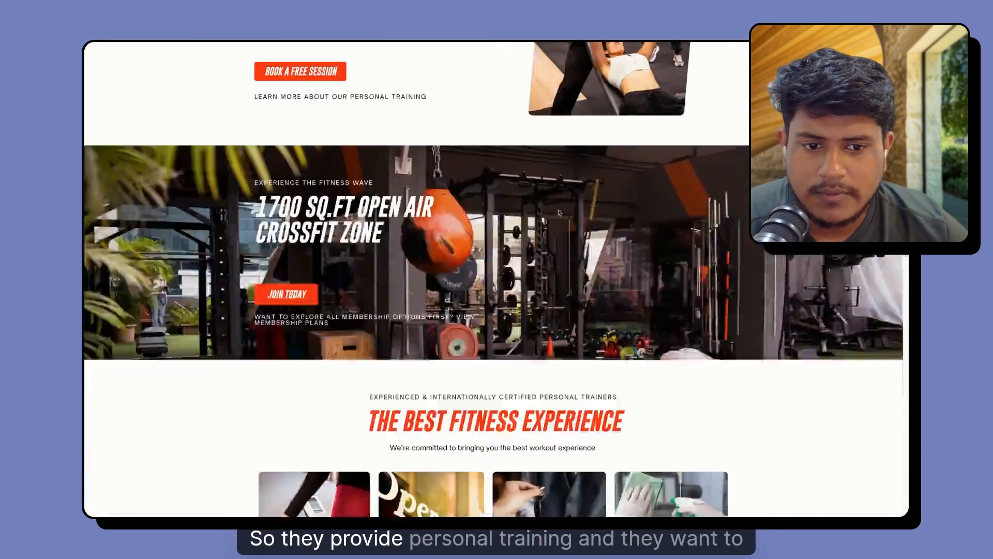
scroll(679, 283, up, 6)
scroll(680, 283, up, 10)
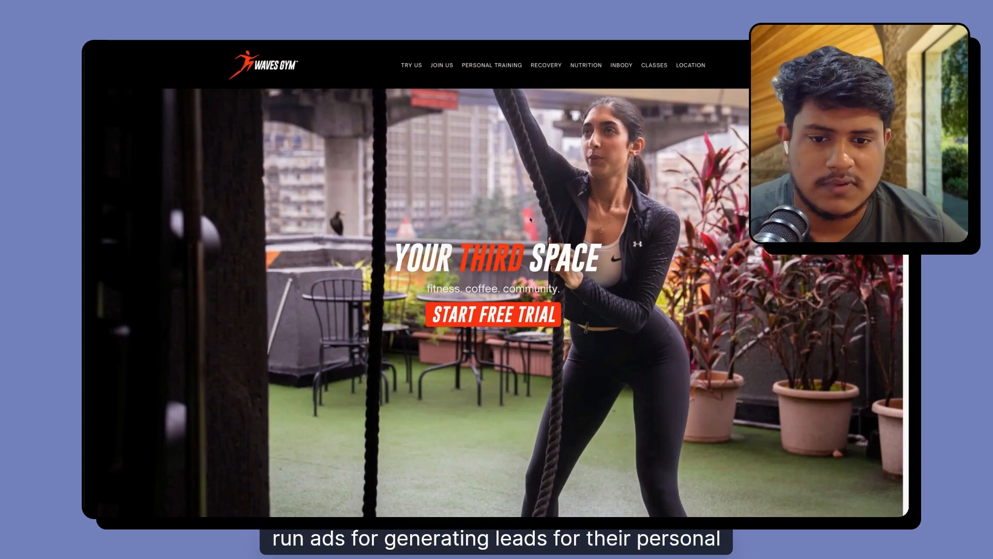
scroll(530, 220, down, 10)
scroll(531, 220, up, 10)
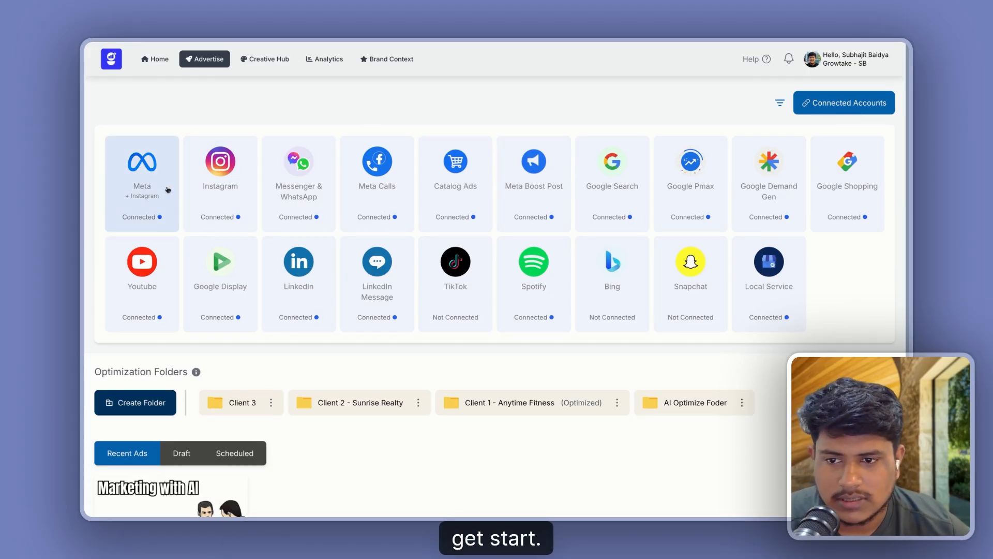
Step: Open the Brand Info in the brand context and review its website URL, brand name, industry and description
click(388, 58)
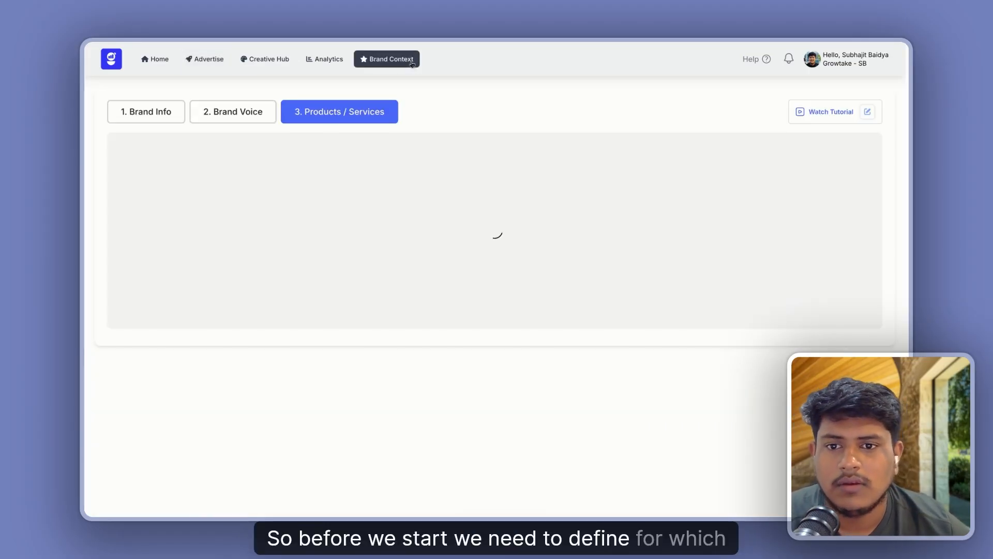
click(156, 119)
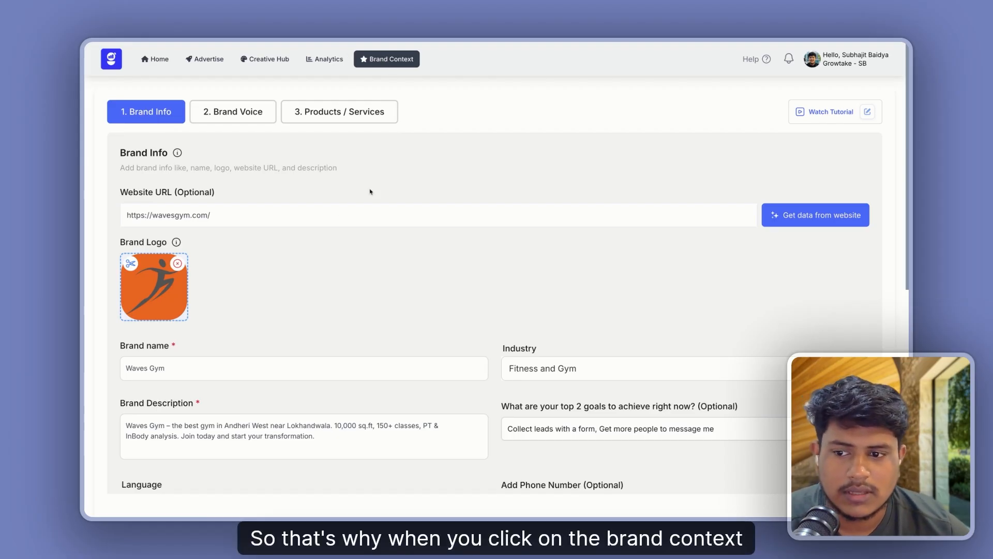
drag(245, 215, 108, 209)
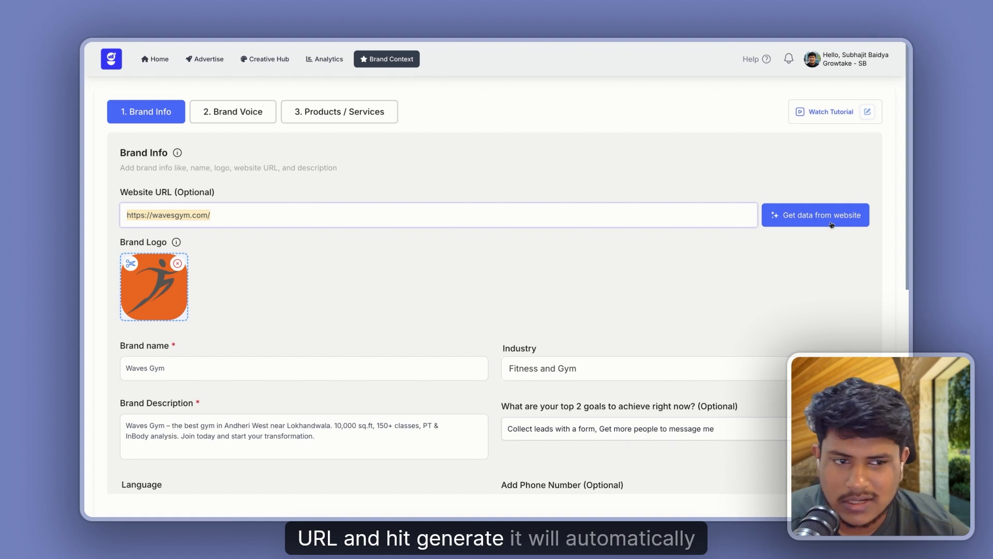
scroll(273, 211, down, 2)
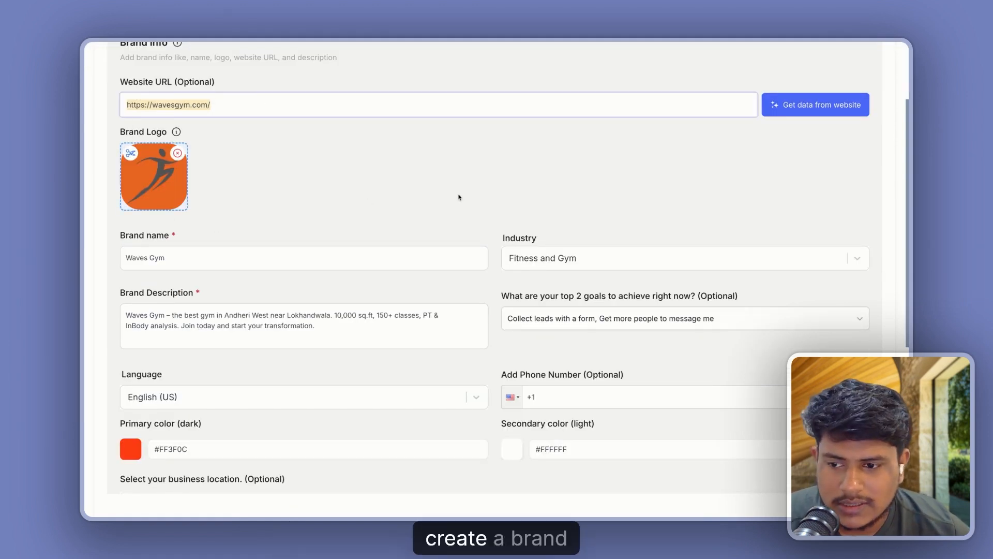
click(124, 236)
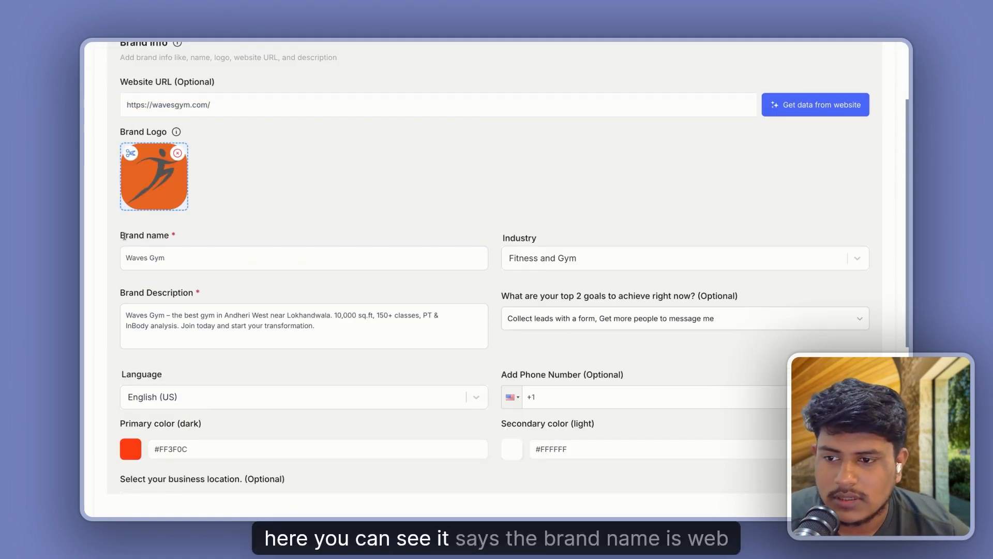
click(515, 257)
click(572, 188)
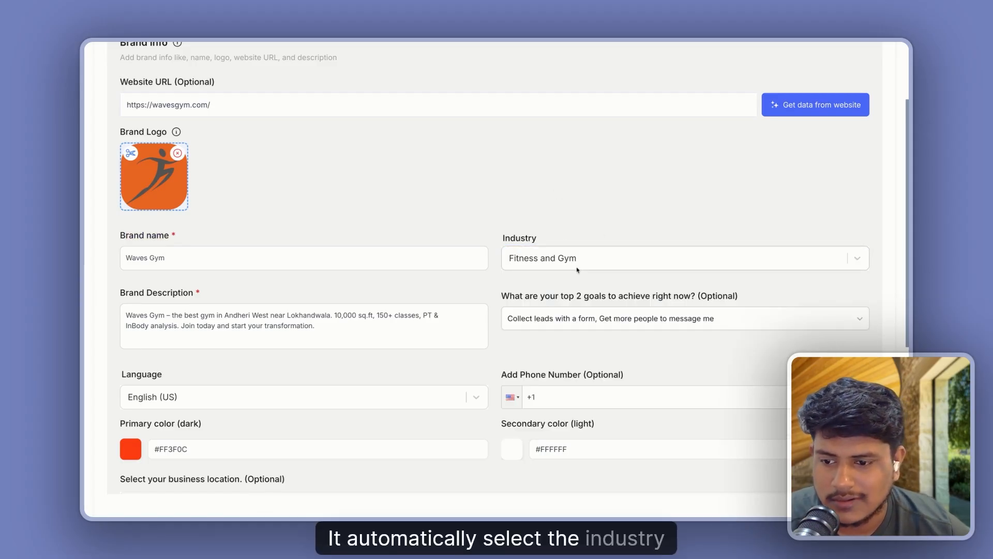
drag(126, 314, 312, 346)
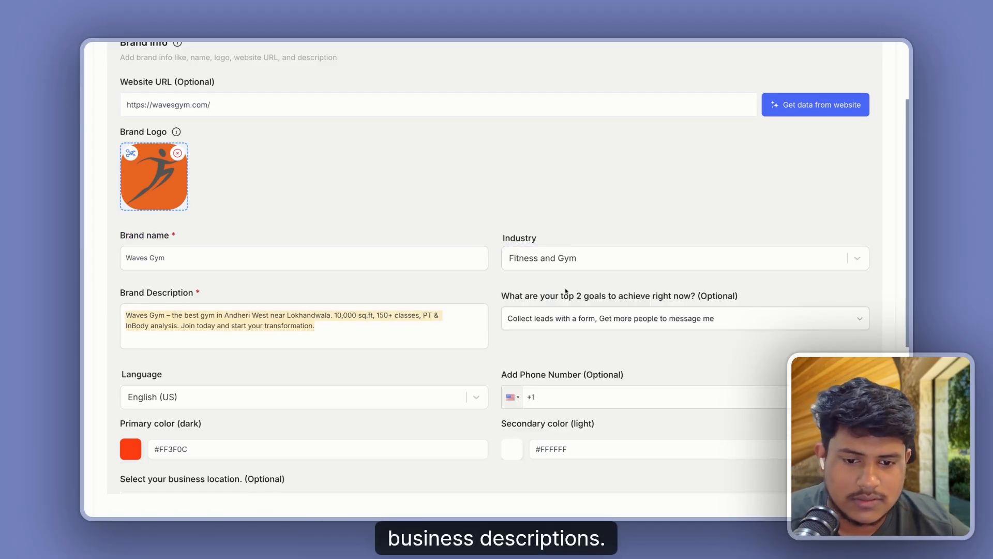
Step: Inspect the top 2 goals options, language, brand colors and business location in the Brand Info
click(608, 312)
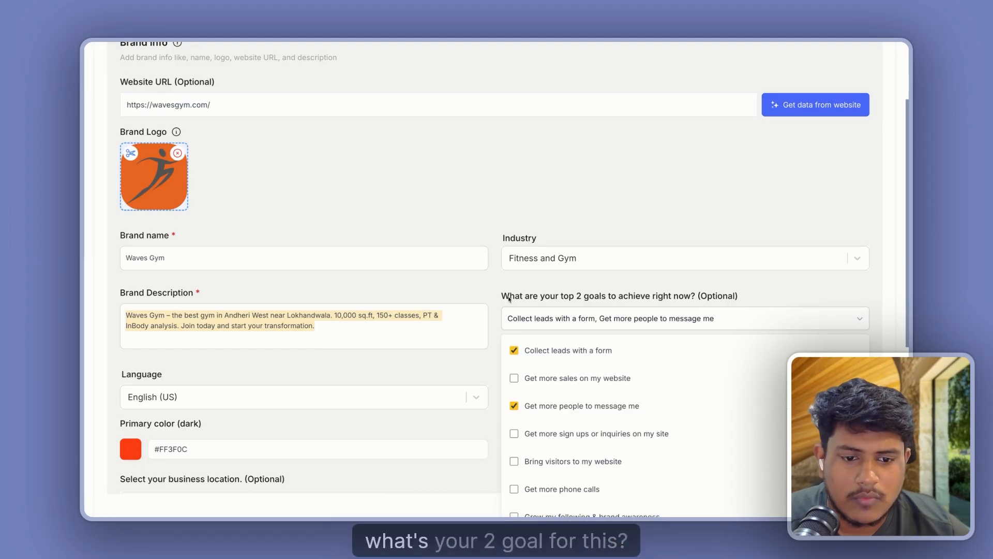
click(636, 321)
click(637, 321)
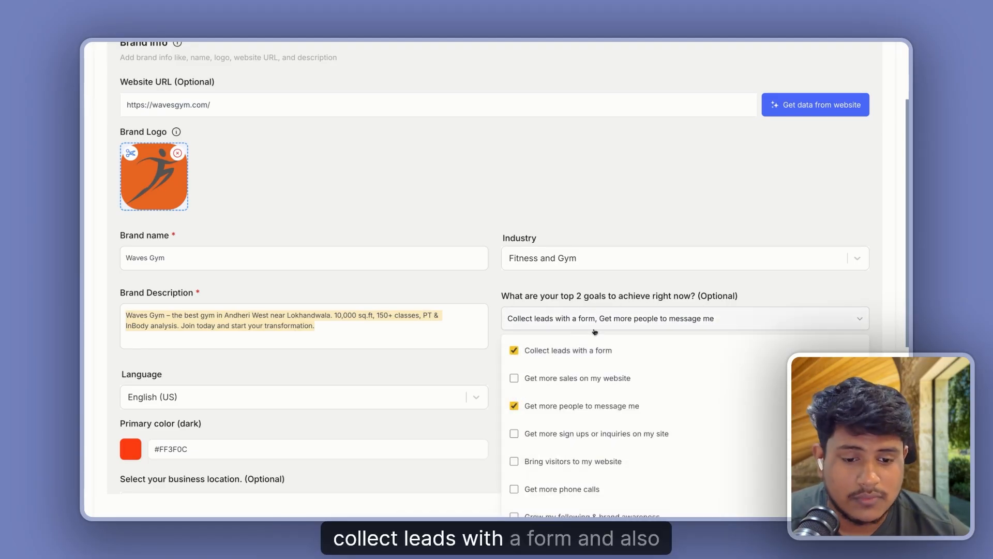
click(653, 286)
scroll(569, 280, down, 2)
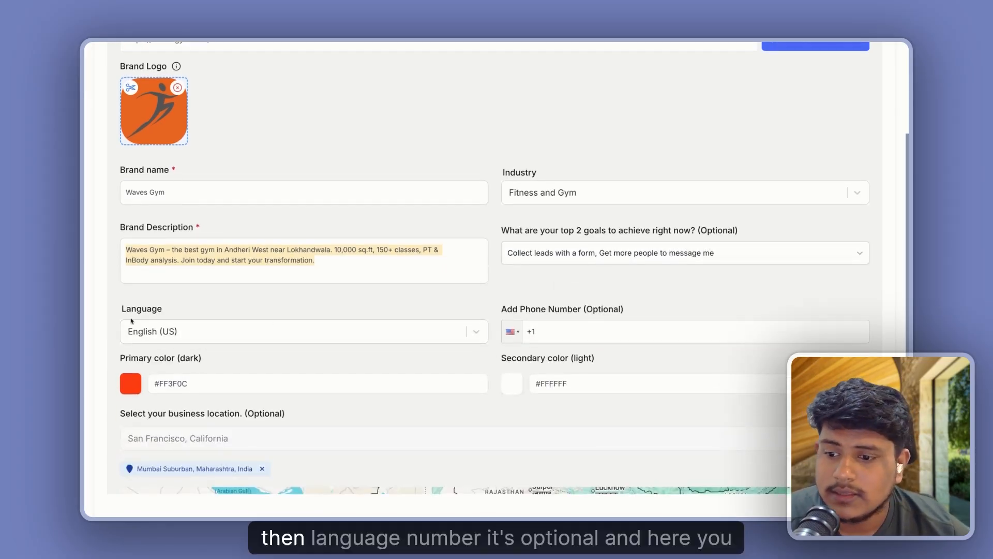
scroll(141, 246, down, 3)
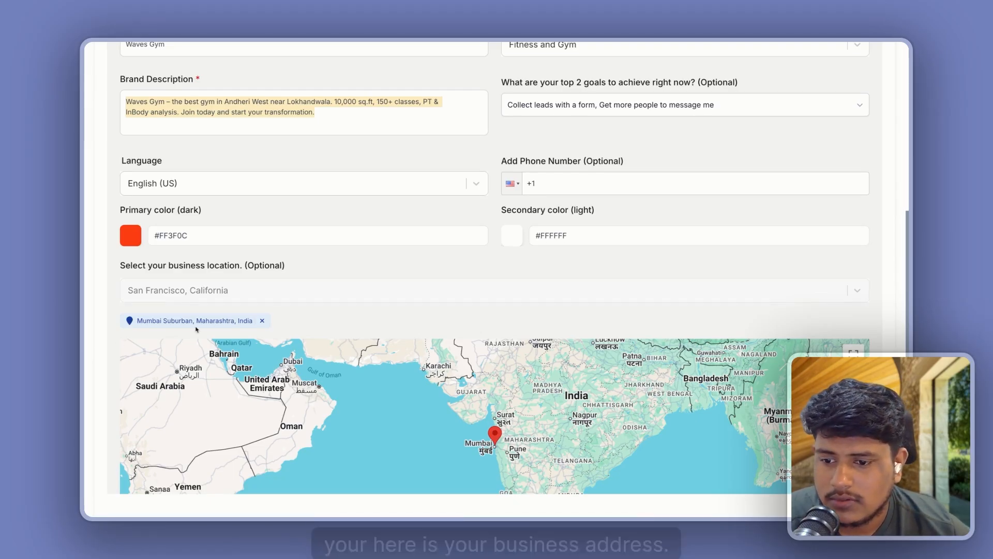
scroll(361, 343, down, 2)
Step: Open the Brand Voice section and read through its tone and style guidelines
scroll(636, 412, up, 3)
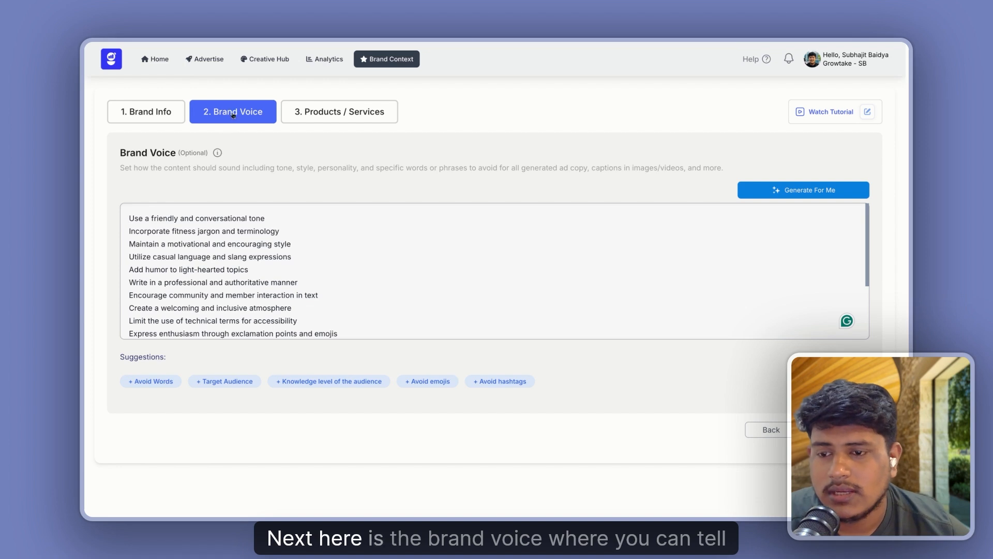
drag(123, 226, 368, 344)
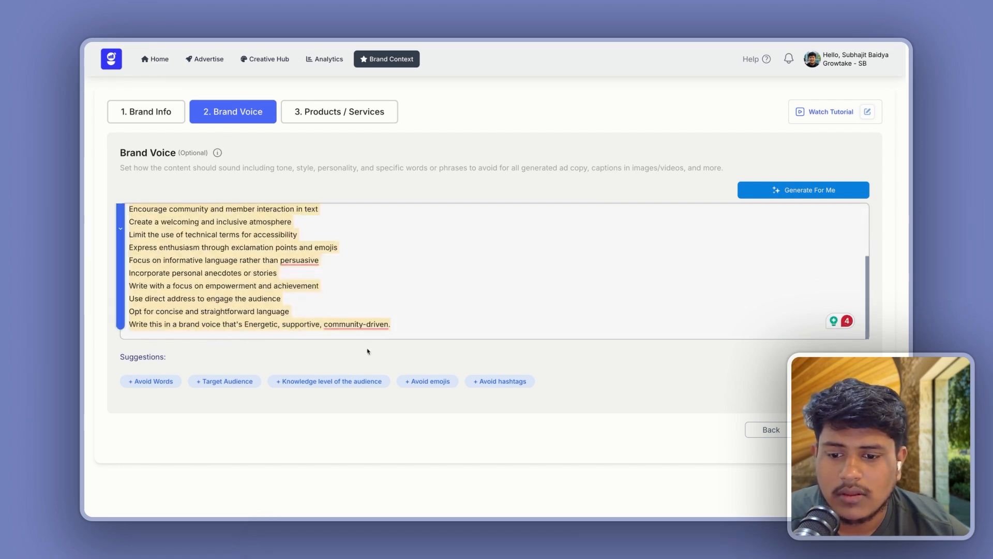
click(421, 317)
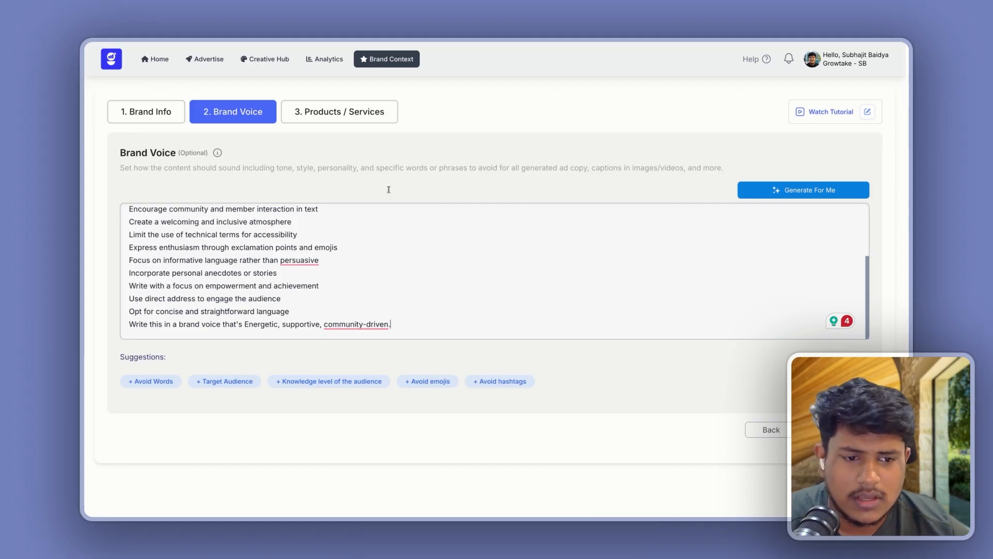
scroll(204, 271, up, 3)
drag(127, 218, 321, 366)
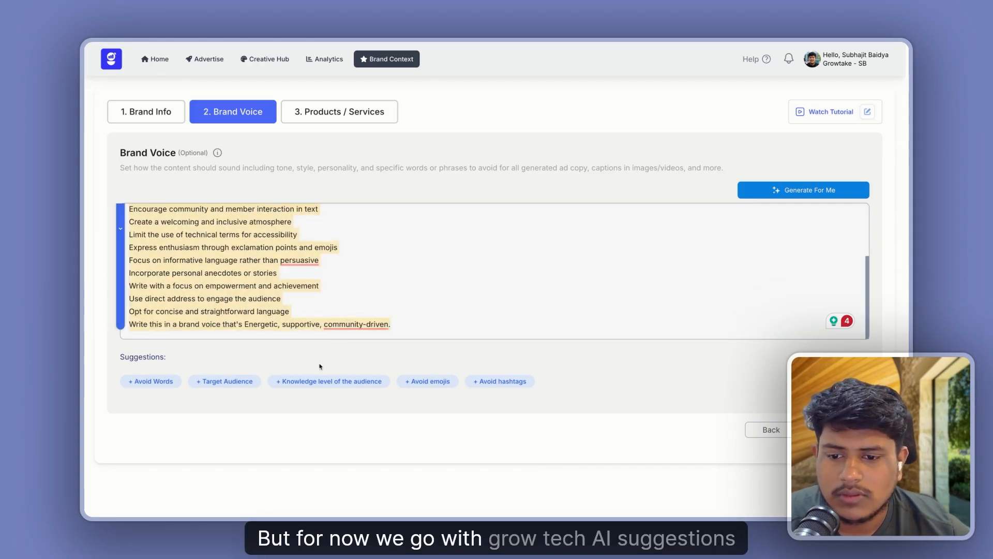
click(463, 317)
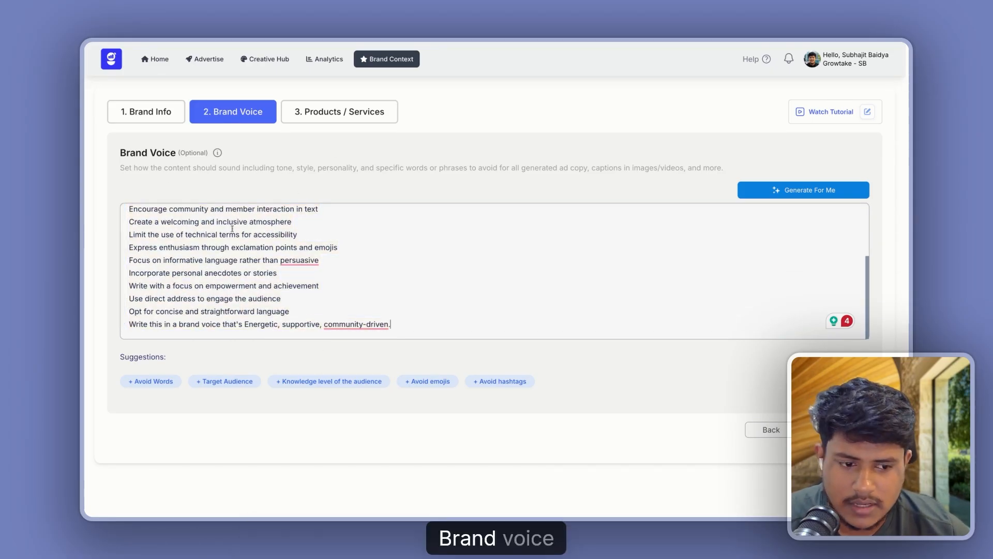
Step: Continue to the products and services and create a Meta lead form ad for Personal Training
click(839, 430)
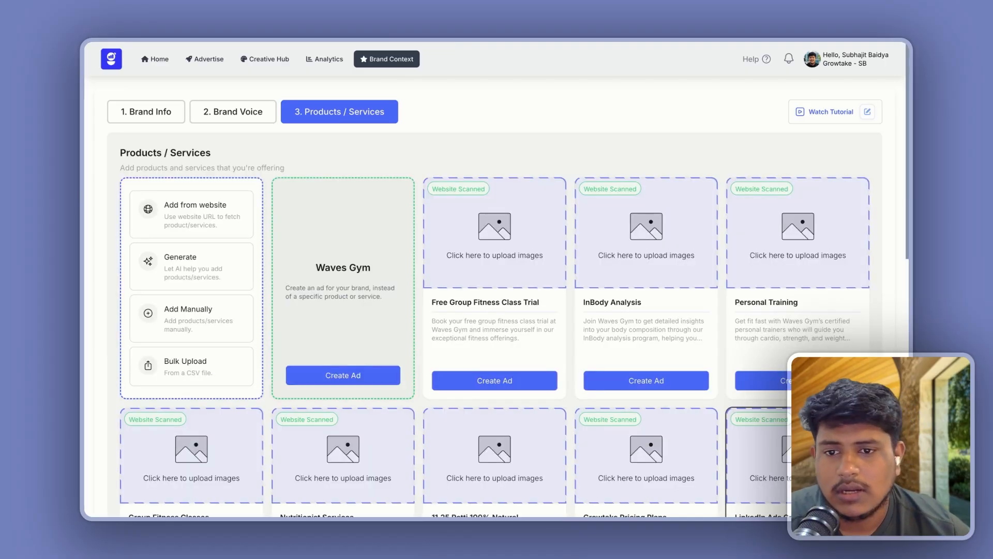
scroll(384, 106, down, 1)
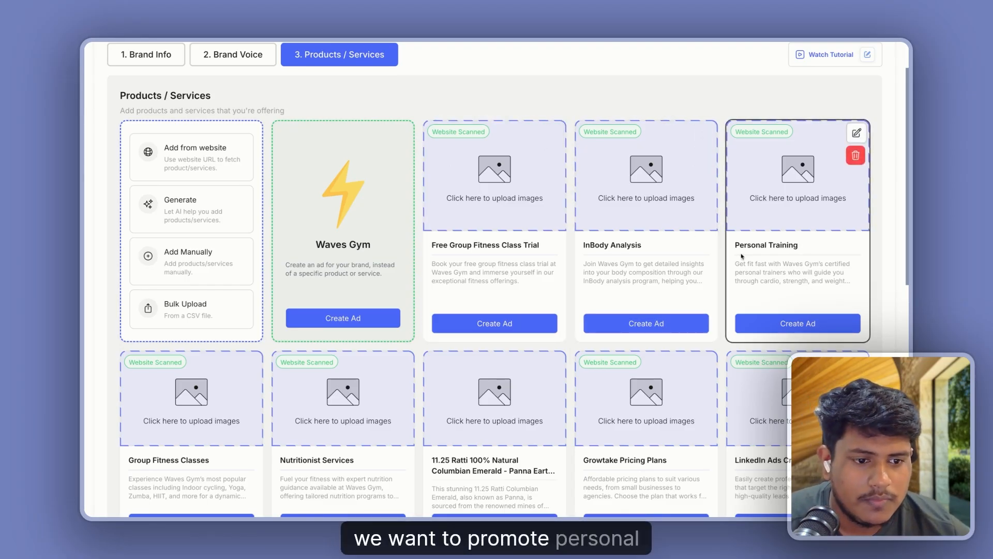
drag(788, 246, 798, 257)
click(798, 323)
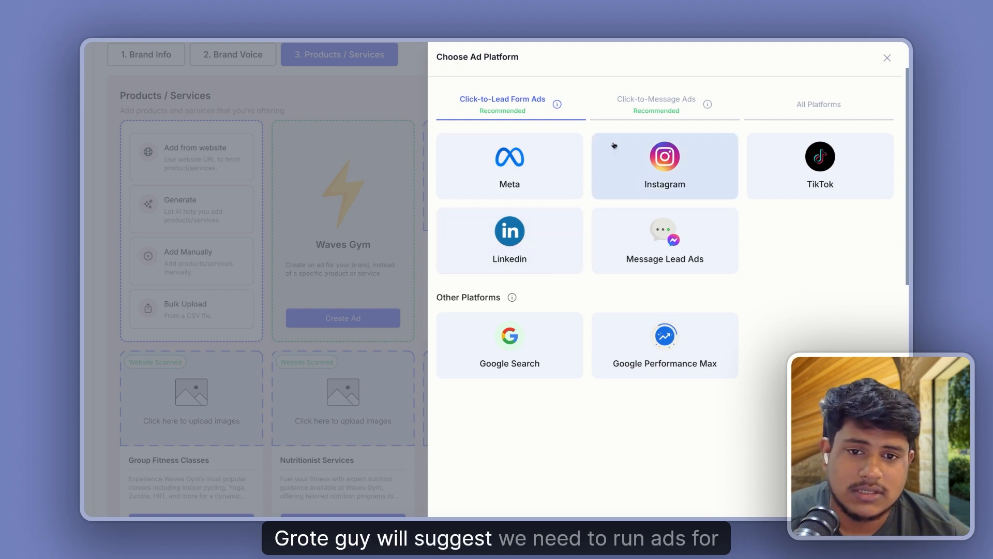
click(500, 163)
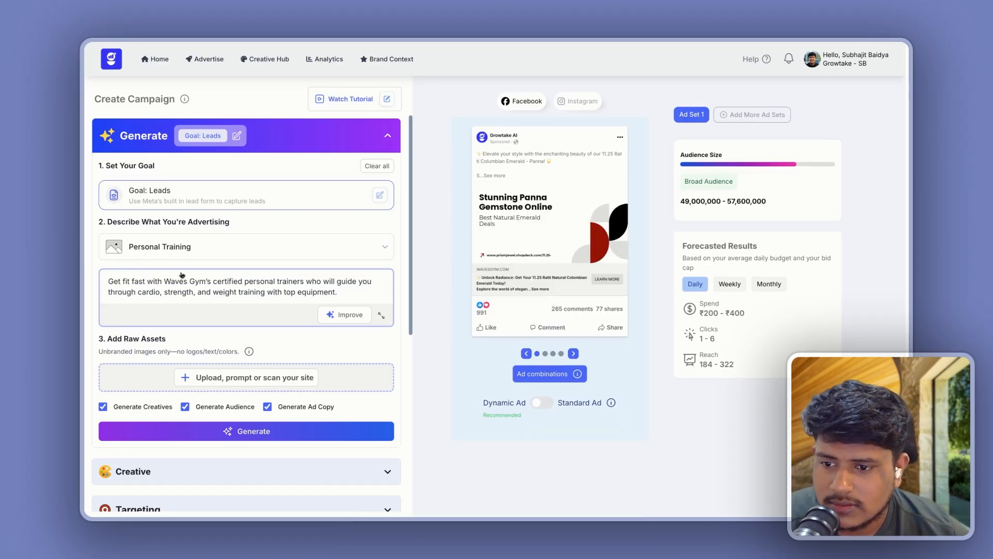
Step: Improve the Personal Training ad description with AI, adding the Personal trainers available angle and the Free trial session offer
scroll(225, 260, down, 2)
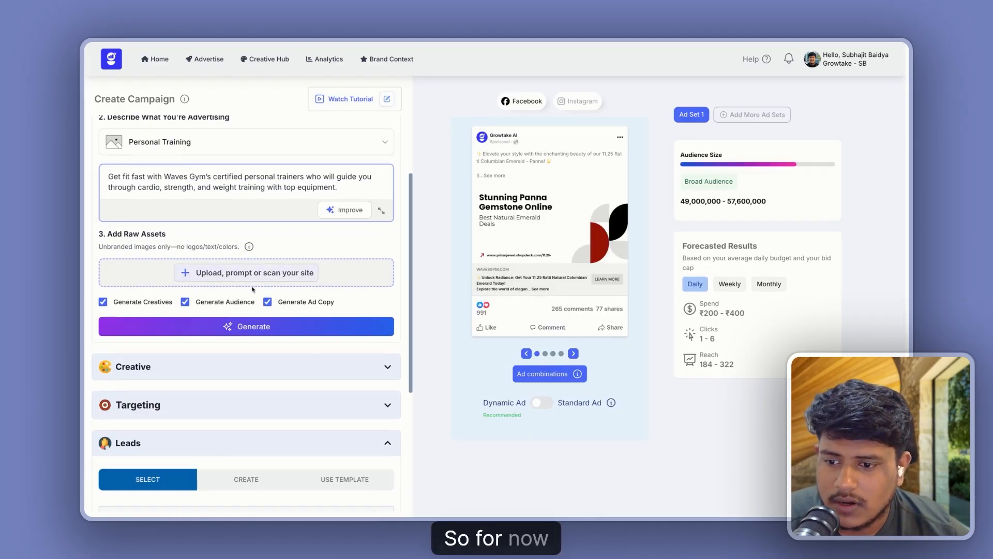
drag(105, 178, 351, 188)
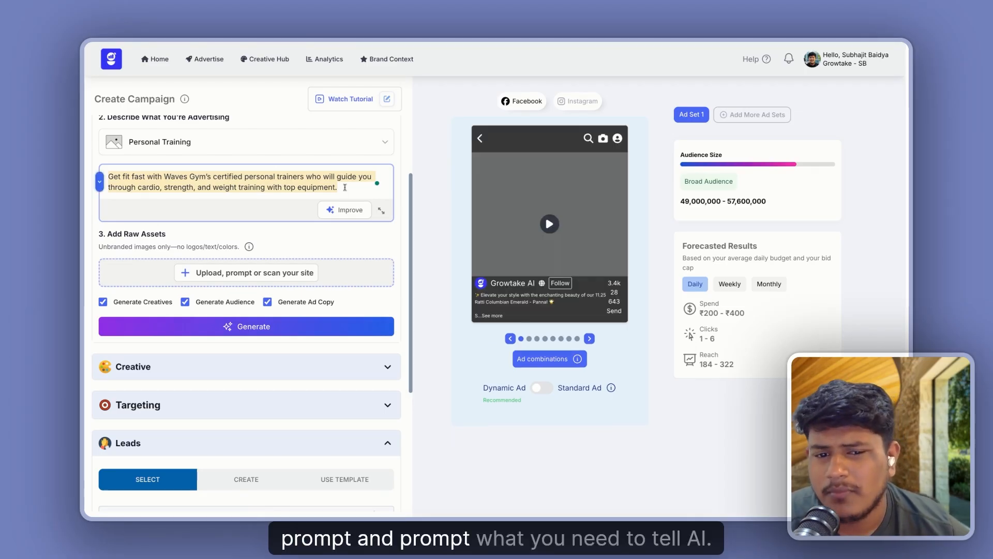
click(345, 210)
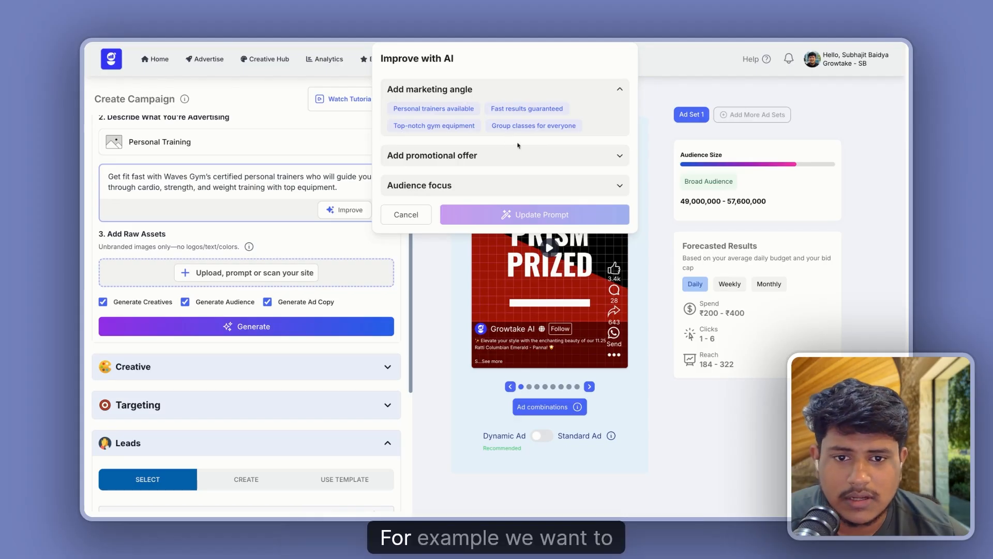
click(502, 158)
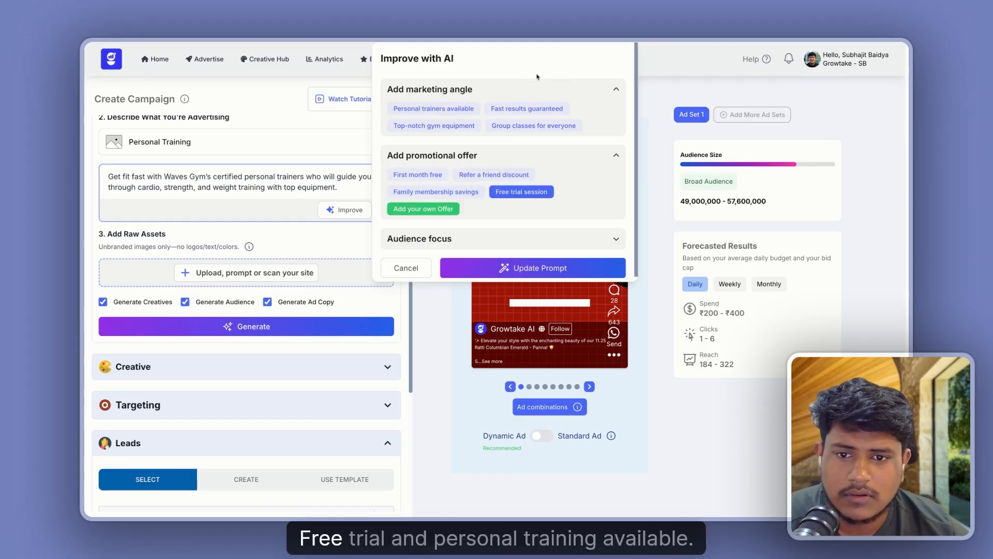
click(447, 111)
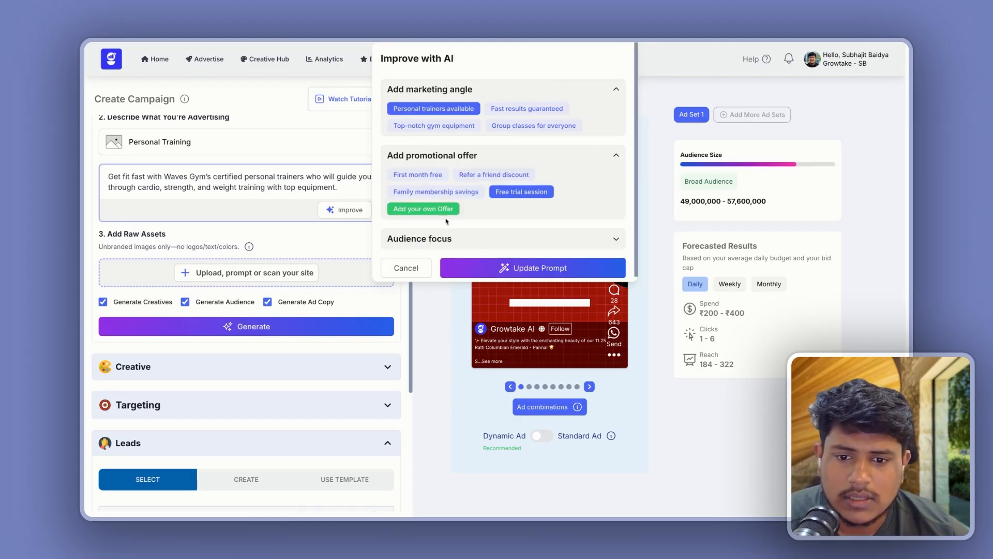
Step: Set the audience focus to minimum age 18, maximum age 45 and gender All
click(444, 239)
scroll(396, 196, down, 3)
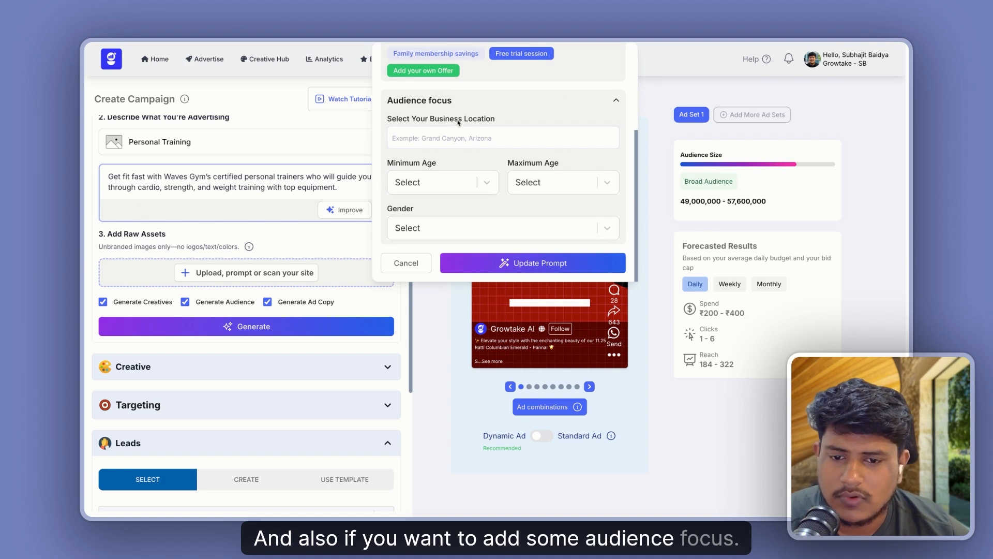
click(478, 186)
click(410, 155)
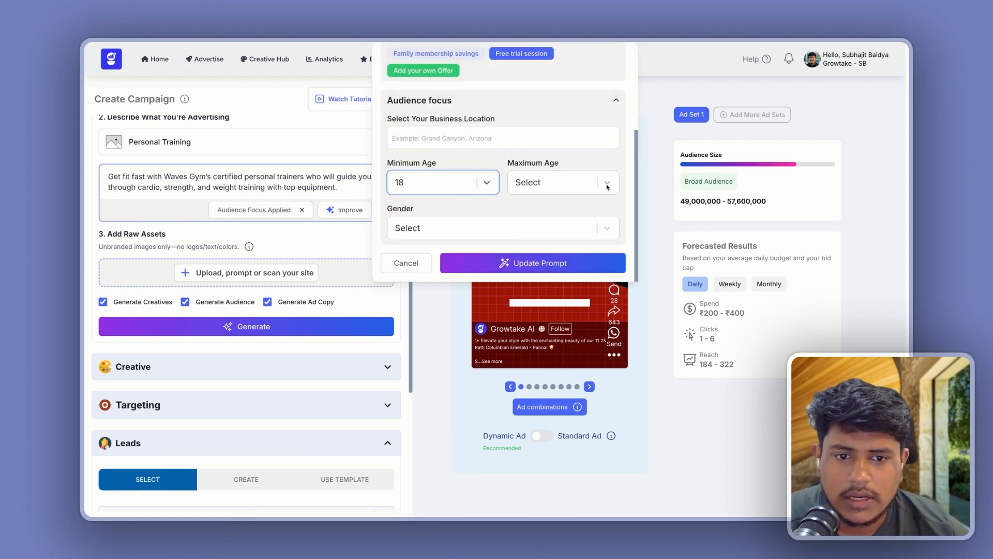
click(535, 182)
scroll(537, 217, down, 10)
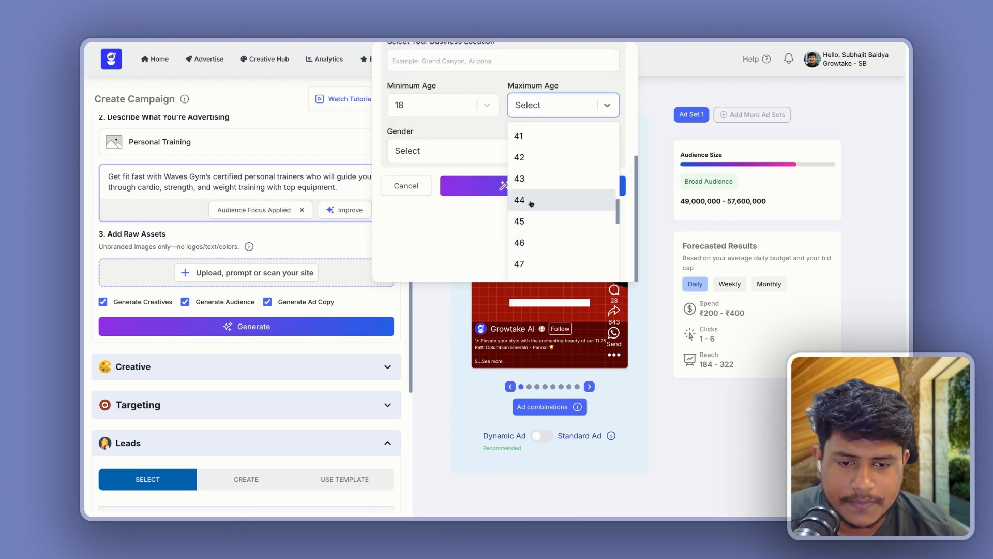
click(532, 222)
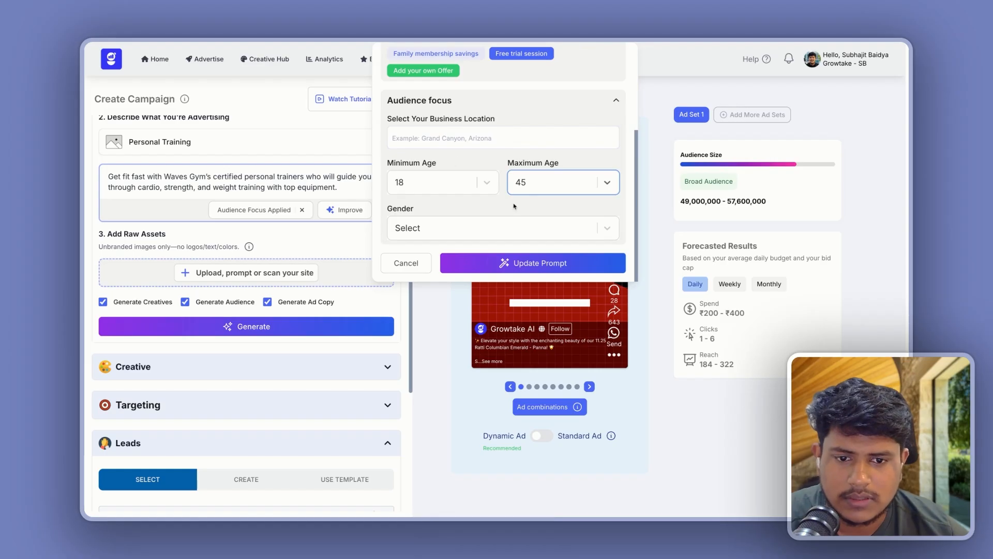
click(471, 232)
click(404, 224)
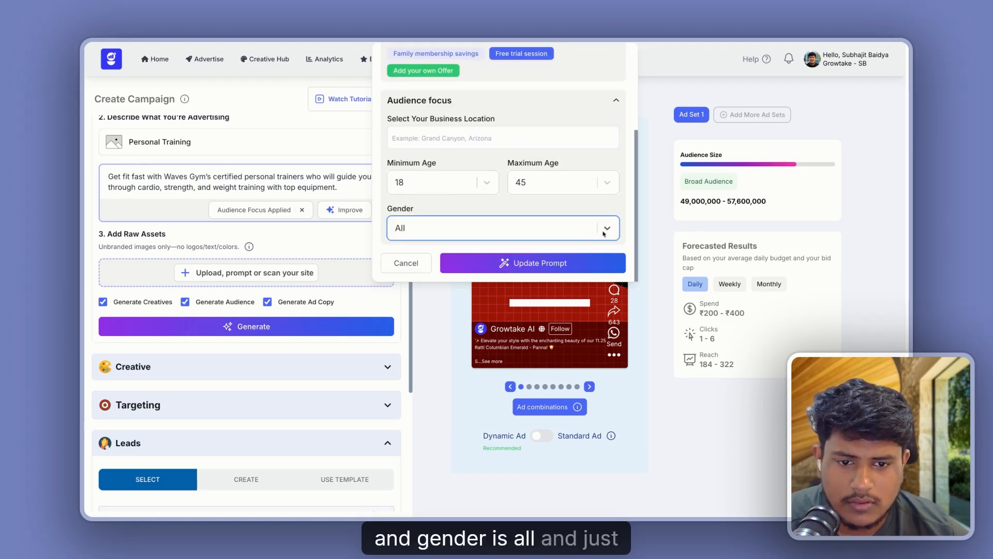
Step: Update the ad prompt with the chosen angle, offer and audience, and read through the rewritten description
scroll(542, 276, up, 2)
scroll(541, 276, down, 3)
click(564, 269)
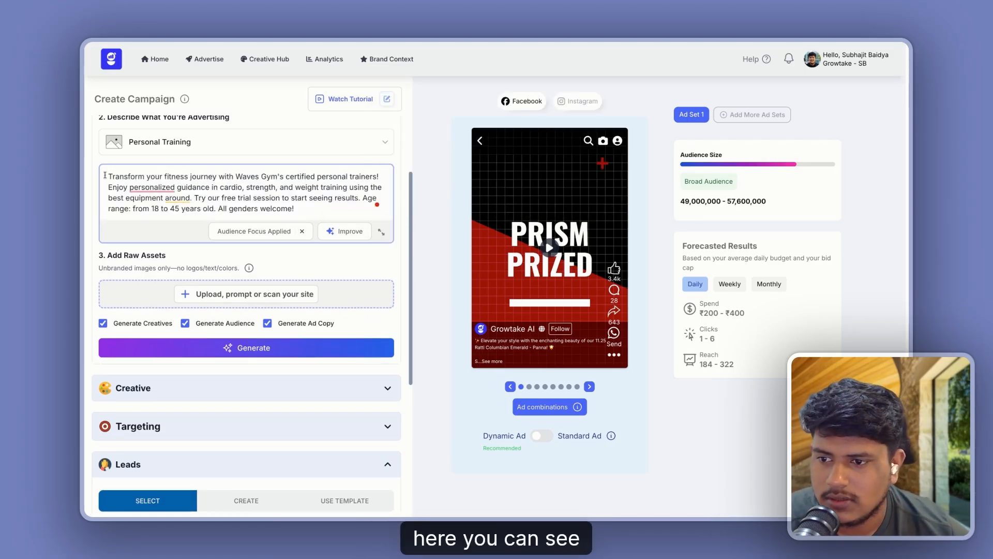
drag(105, 175, 86, 183)
click(355, 210)
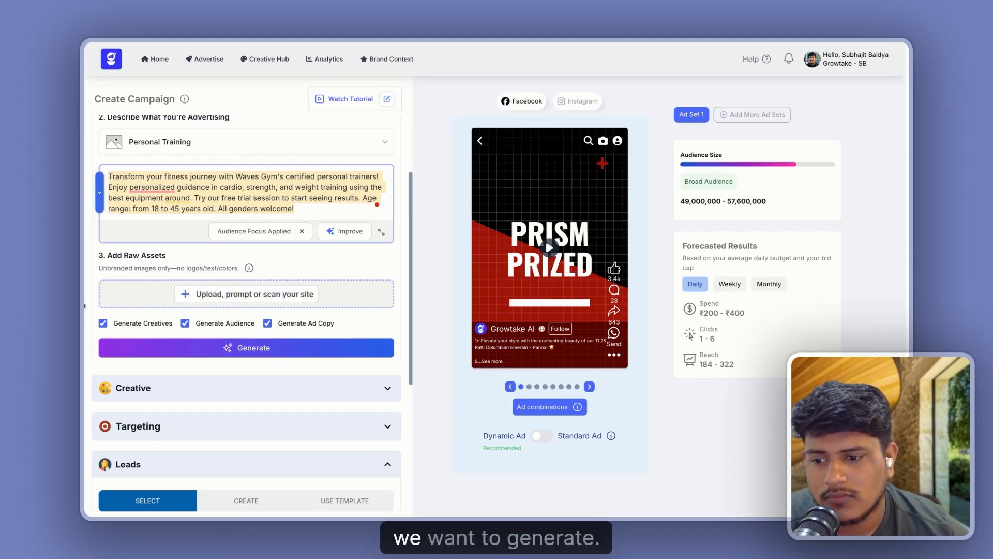
Step: Add the three gym photos from My Media as raw assets, each cropped to 1:1
click(103, 324)
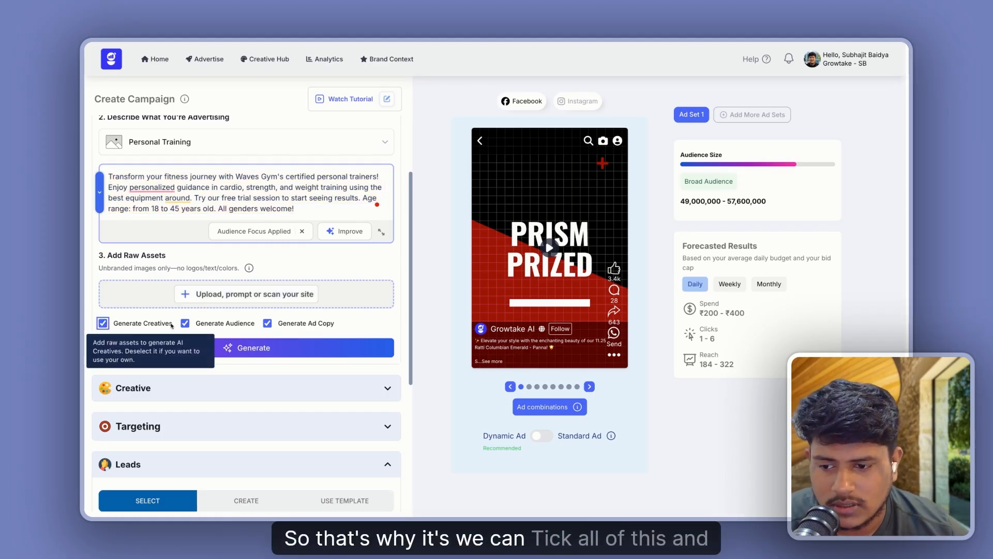
click(269, 295)
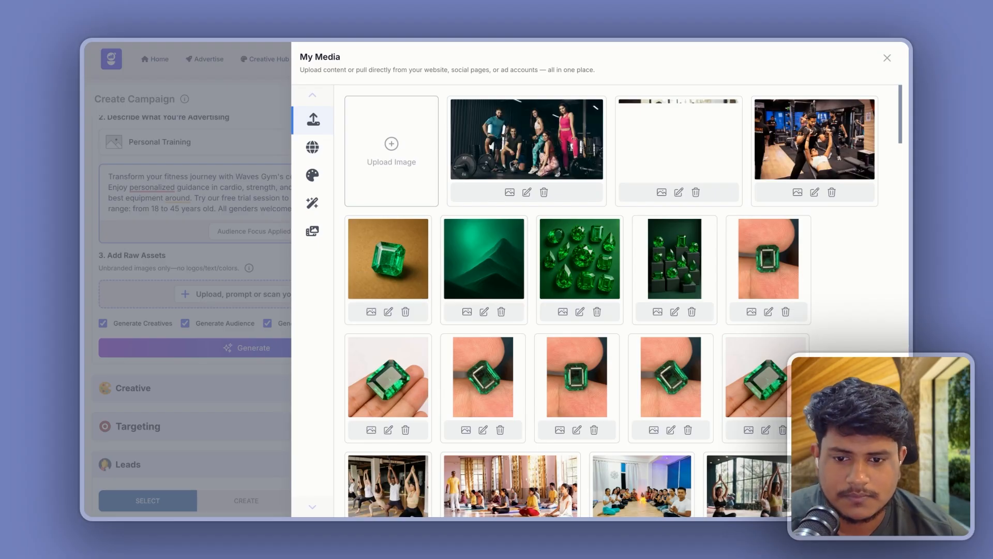
click(579, 155)
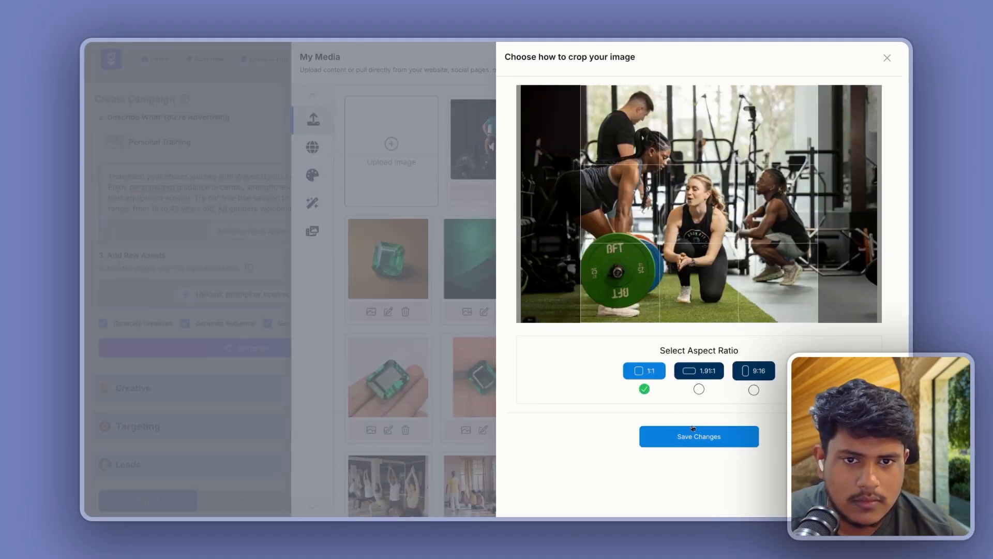
click(693, 428)
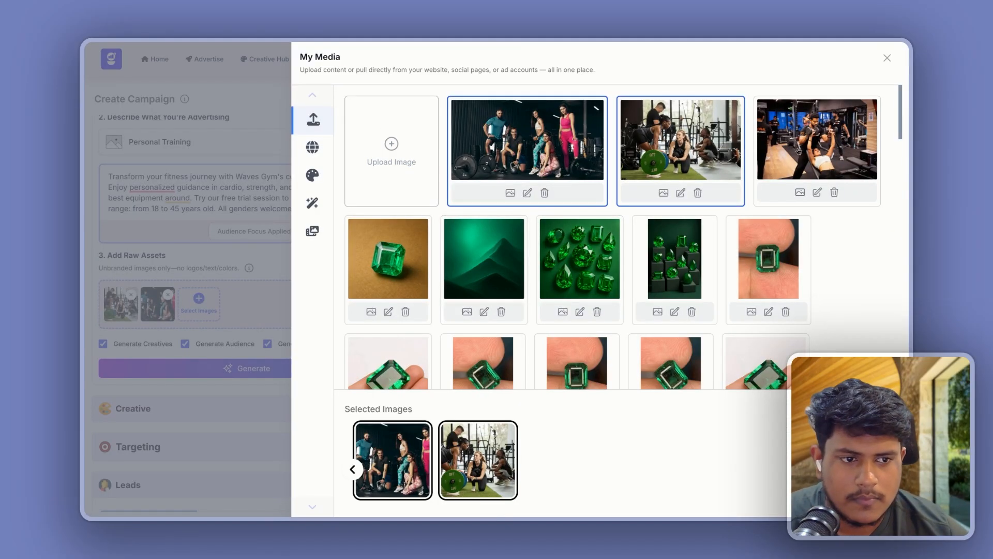
click(812, 135)
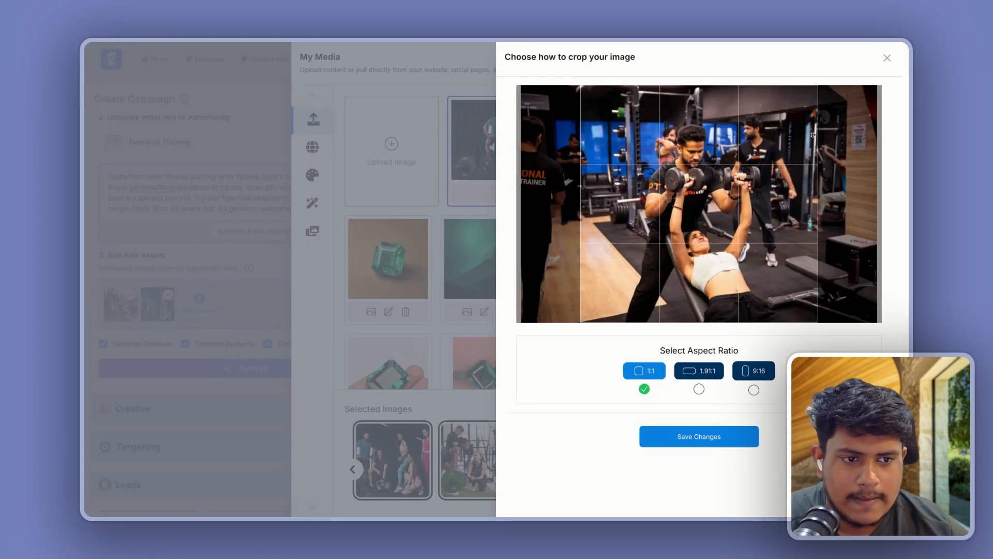
click(709, 446)
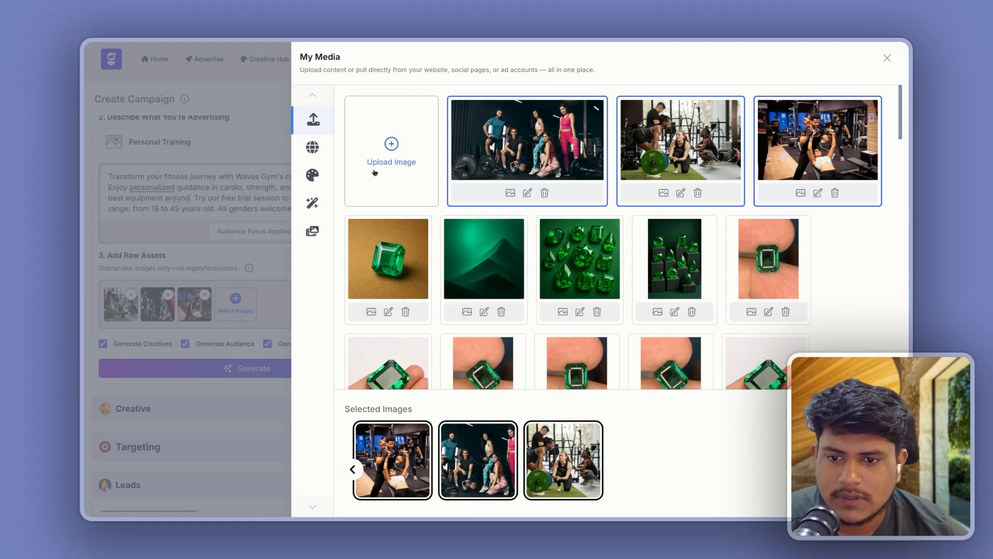
Step: Browse the images pulled from the wavesgym.com website and add the dark group class photo to the raw assets
click(314, 147)
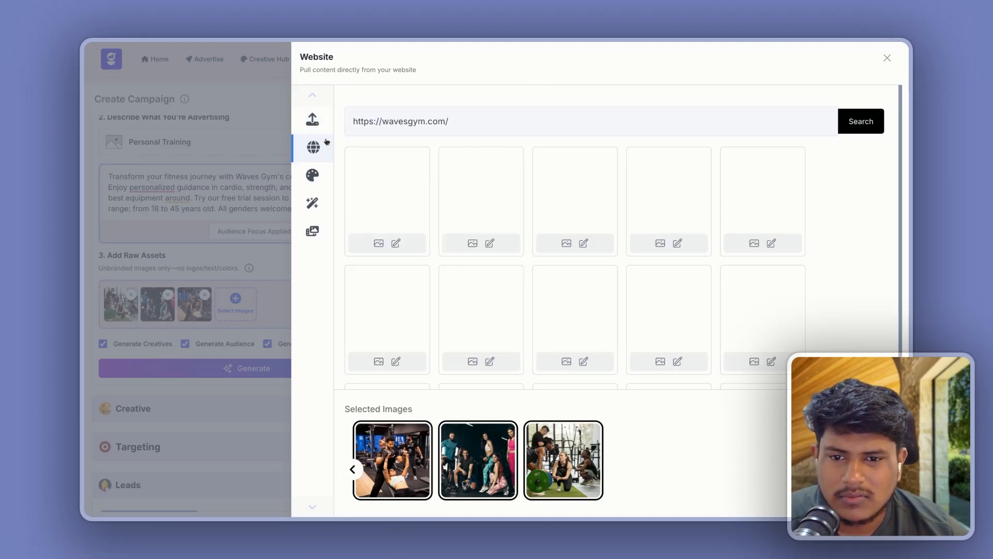
scroll(745, 313, down, 3)
scroll(758, 314, up, 3)
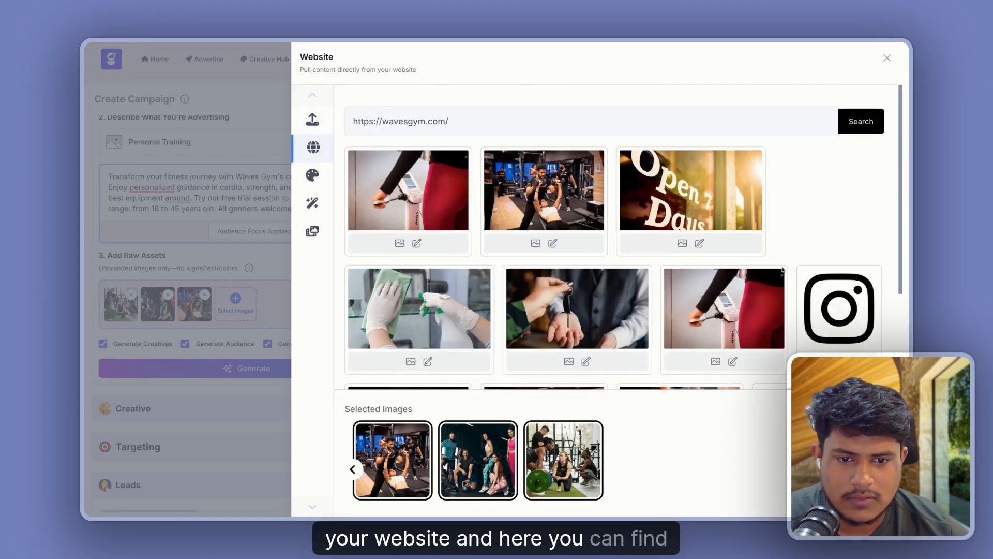
scroll(510, 278, down, 3)
scroll(637, 299, down, 2)
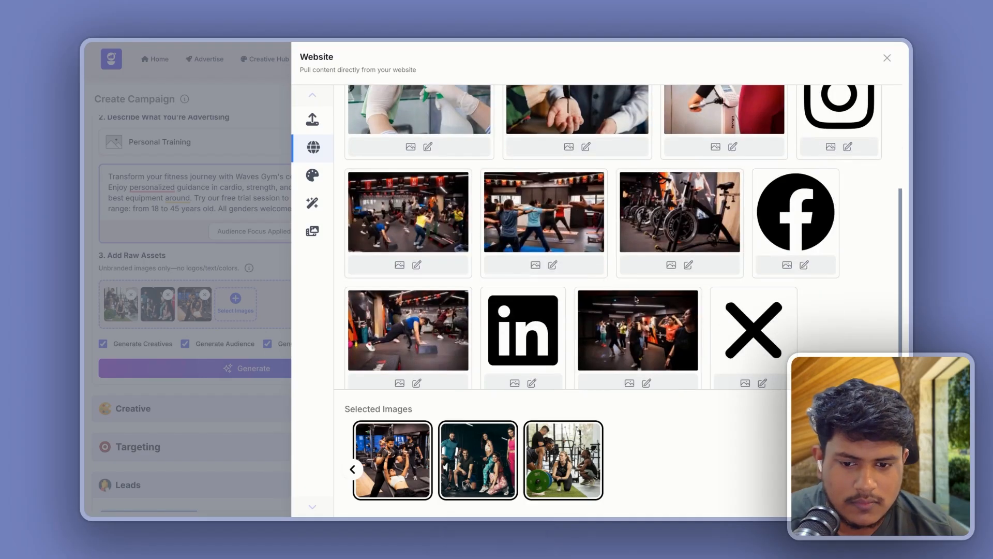
scroll(658, 329, down, 1)
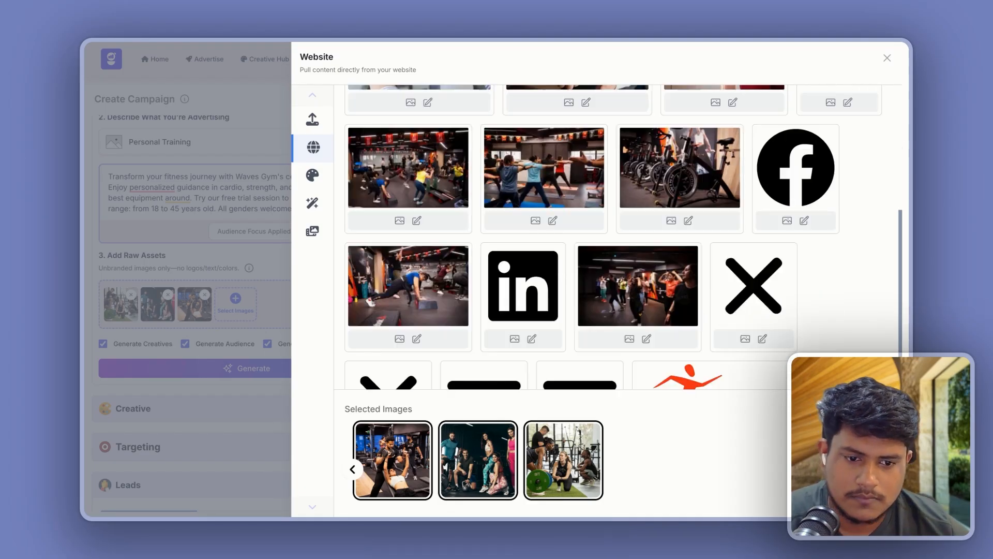
click(638, 287)
scroll(538, 300, down, 2)
click(144, 186)
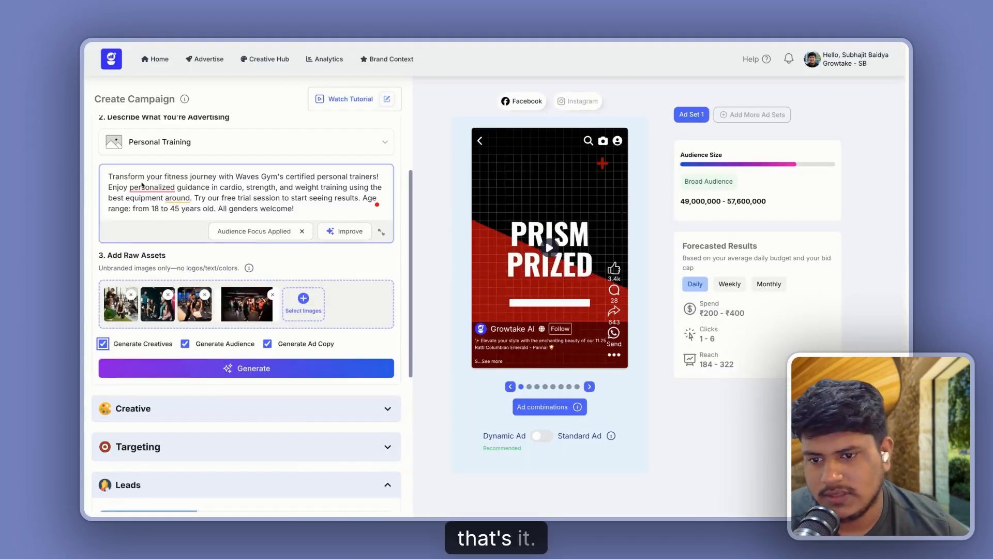
Step: Check the creatives, audience and ad copy generation options and generate the campaign from the prompt and raw assets
scroll(142, 184, up, 1)
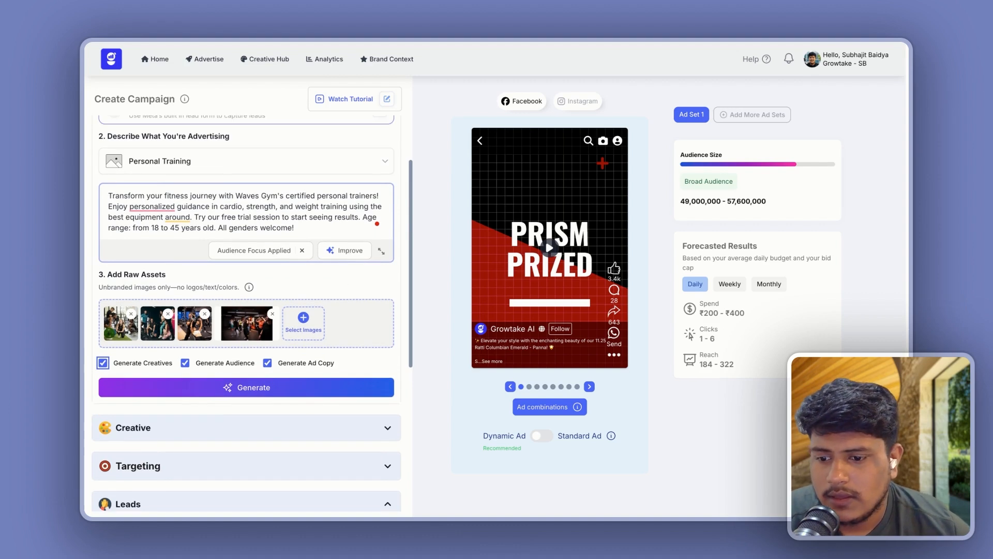
drag(284, 363, 326, 363)
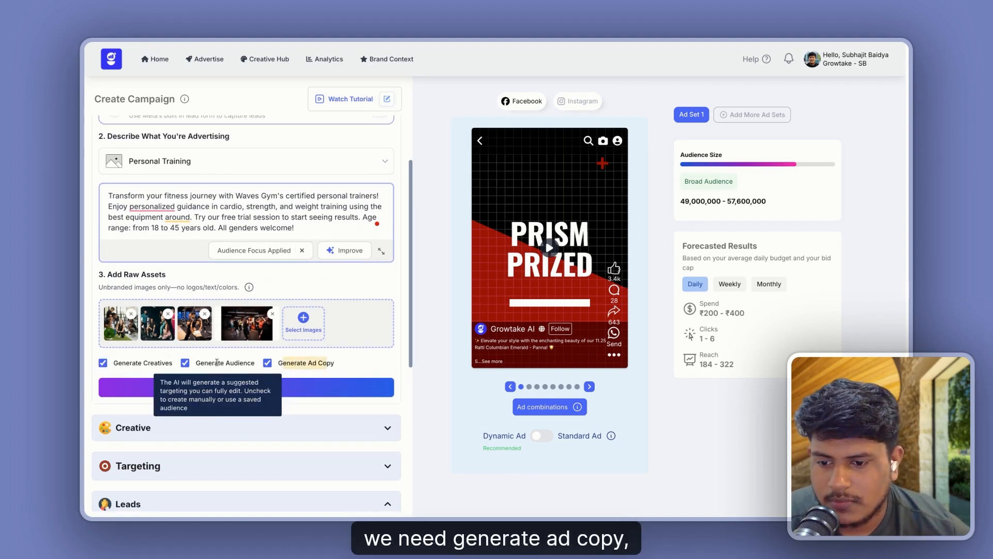
drag(218, 363, 246, 362)
drag(136, 362, 157, 362)
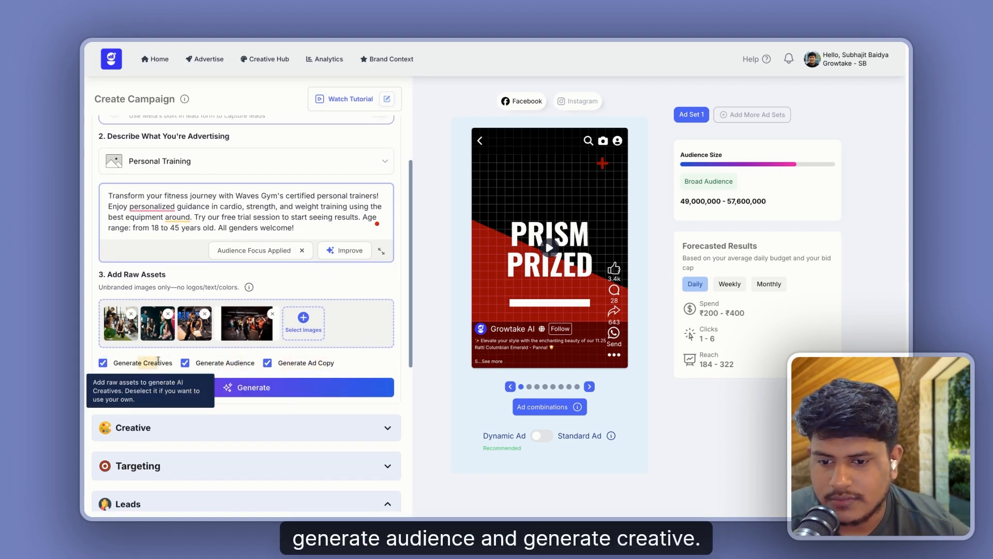
click(329, 278)
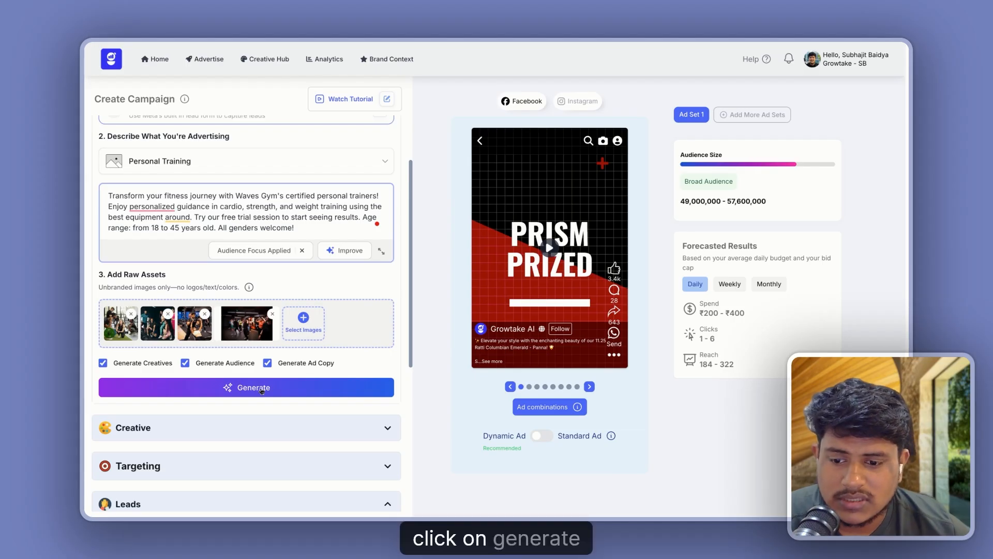
scroll(273, 379, up, 2)
click(300, 466)
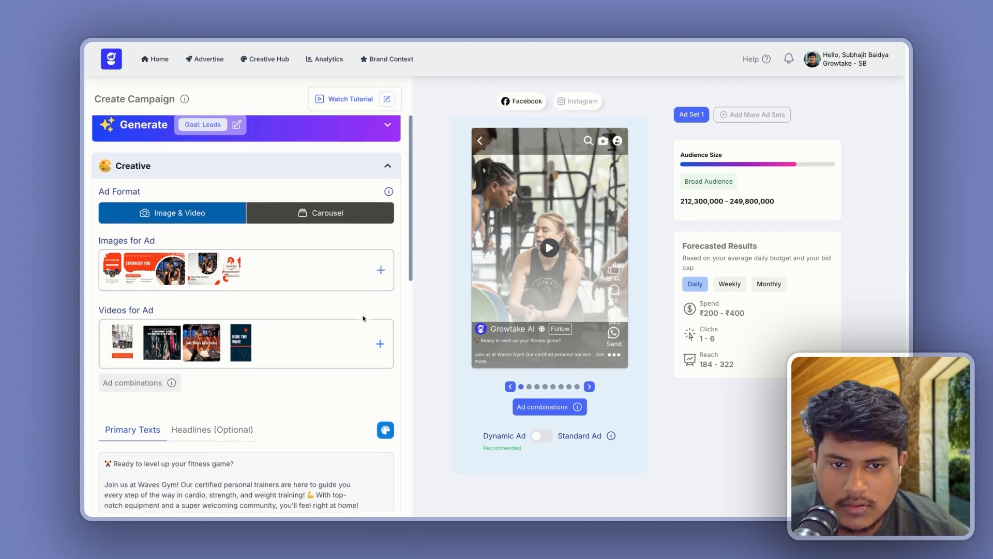
Step: Open the ad combinations and look through the generated video and image variations for Feeds
click(565, 409)
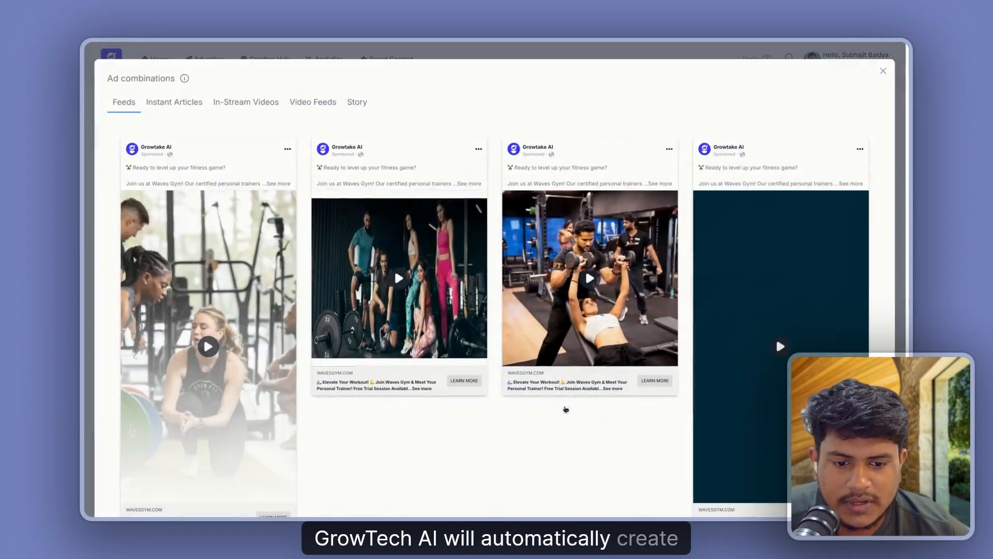
scroll(376, 224, down, 4)
scroll(376, 225, down, 3)
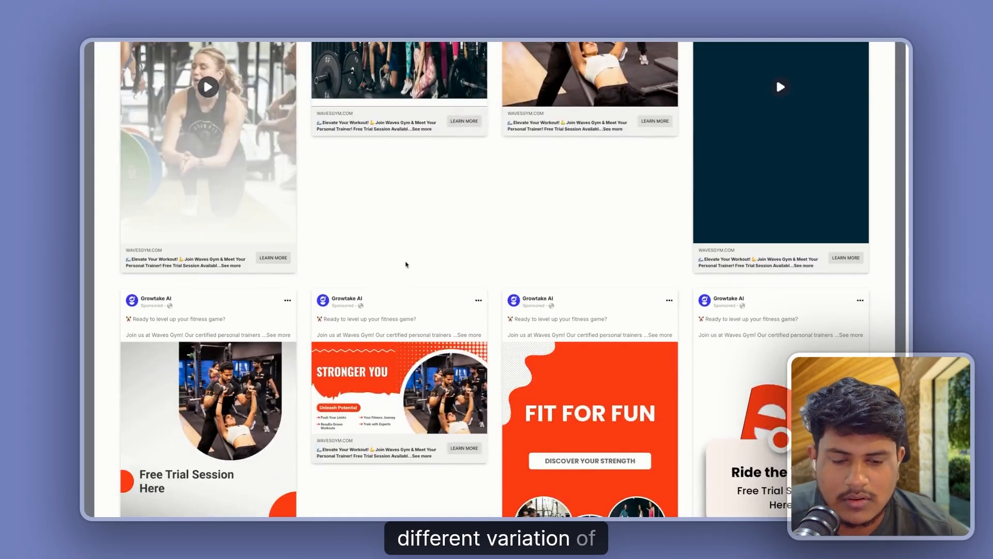
scroll(340, 217, up, 6)
scroll(433, 288, down, 6)
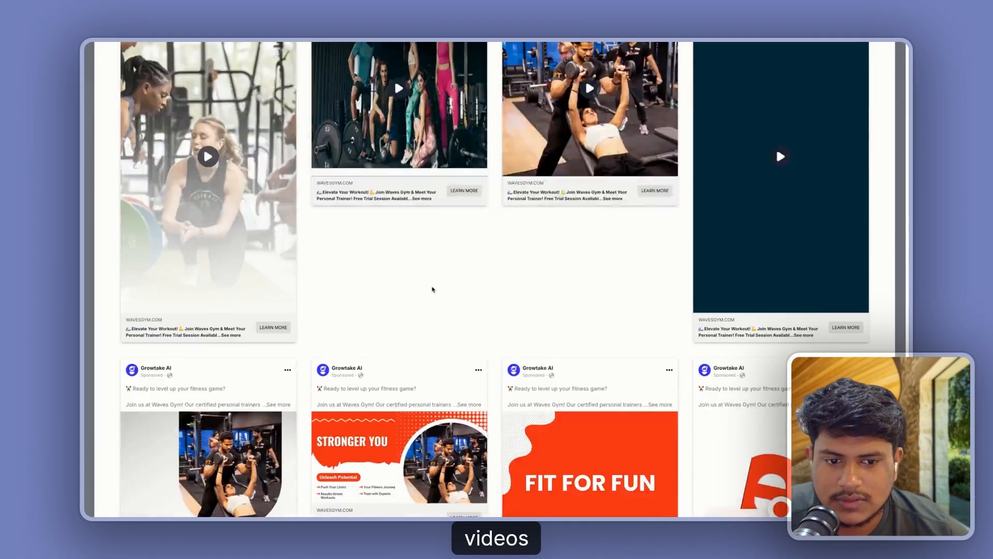
scroll(450, 290, up, 8)
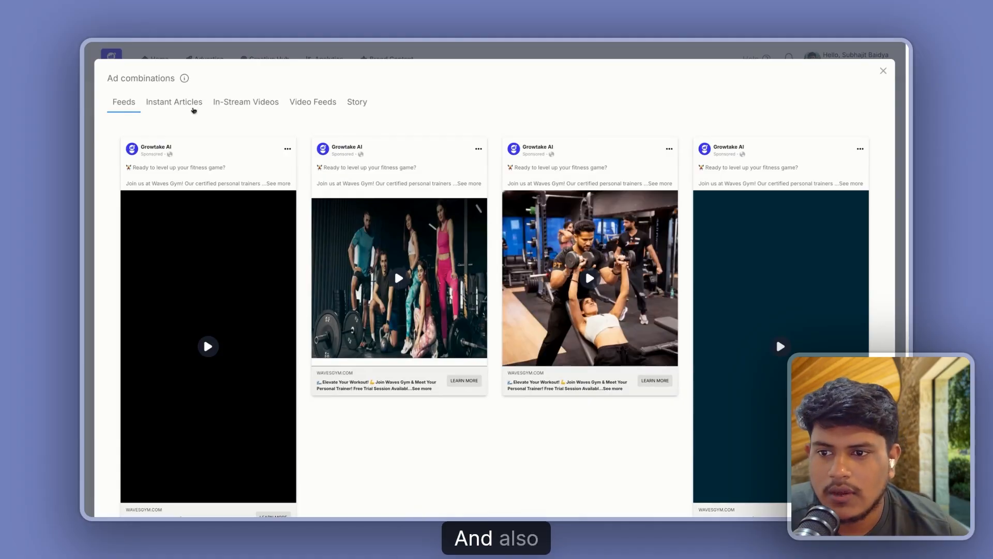
Step: Review the ad combinations for Instant Articles, In-Stream Videos, Video Feeds and Story, return to Feeds, and close the preview
click(193, 104)
click(270, 109)
click(316, 108)
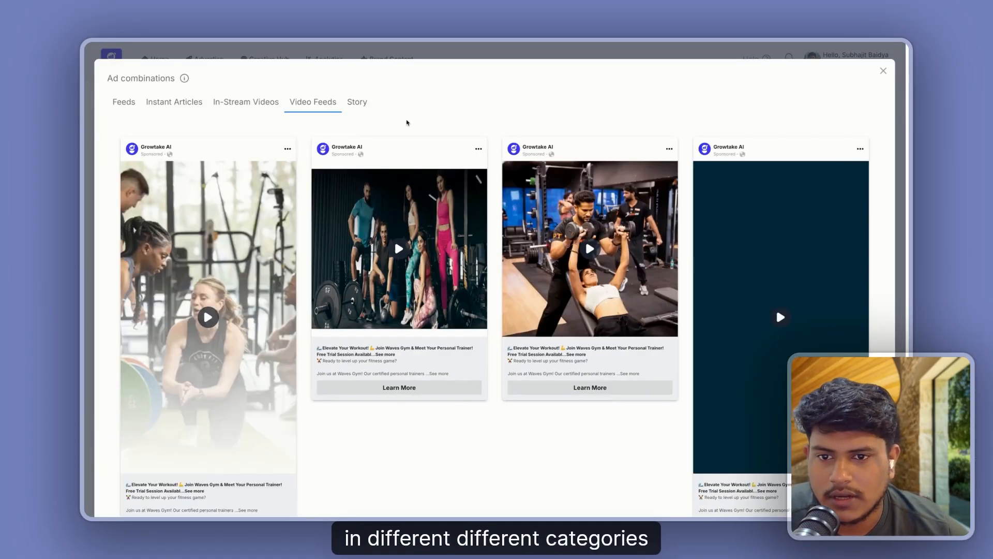
click(357, 102)
click(125, 103)
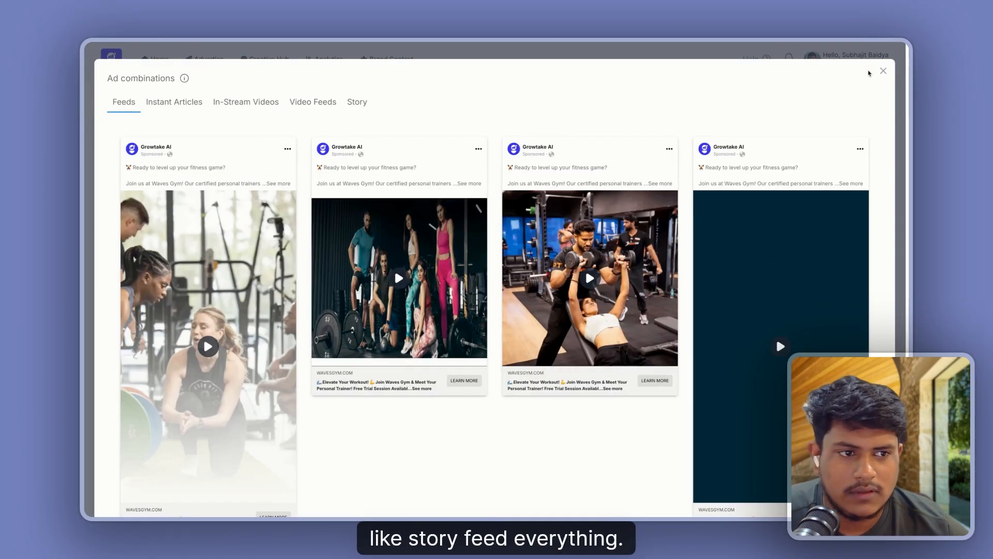
click(884, 70)
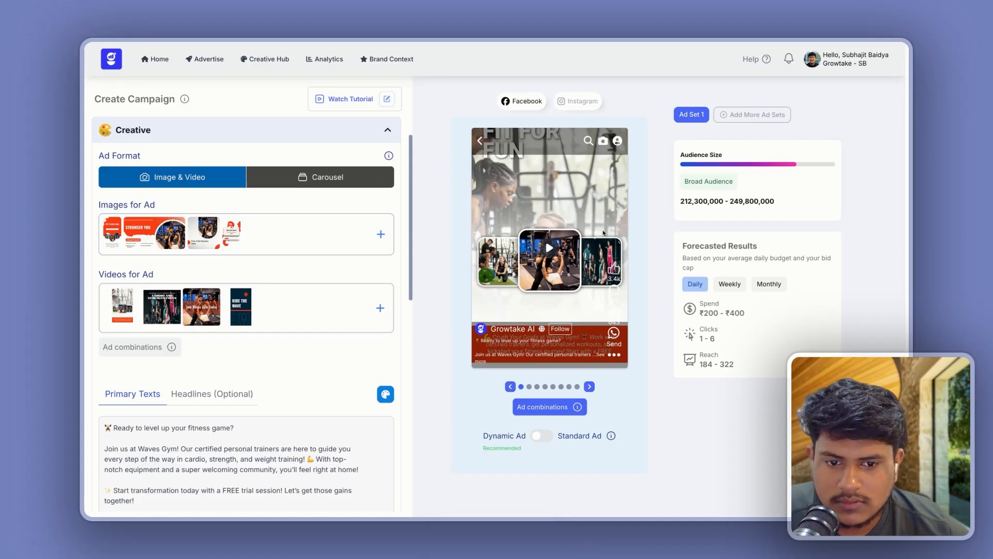
Step: Review the generated primary text and headline variations for the ad, and return to the primary texts
scroll(311, 258, down, 2)
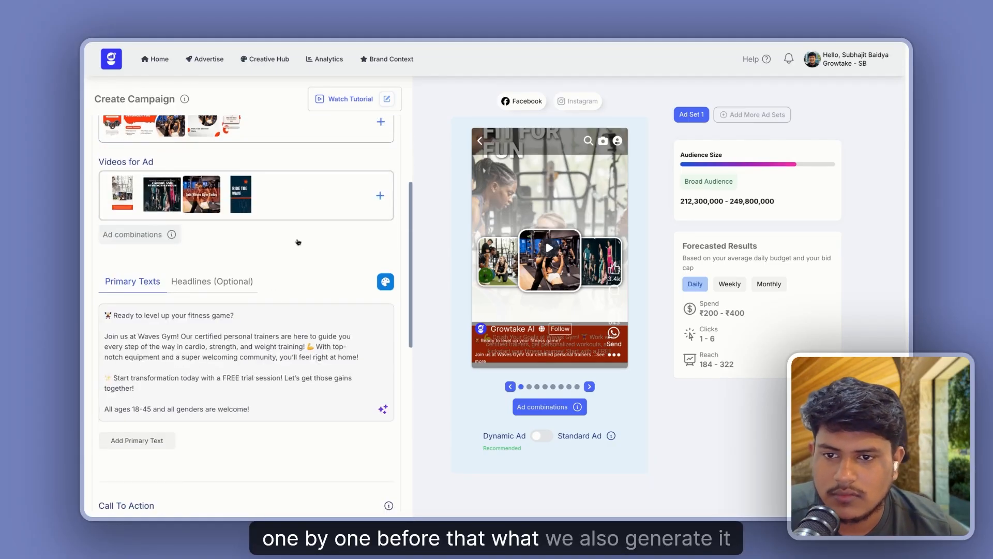
scroll(232, 248, down, 1)
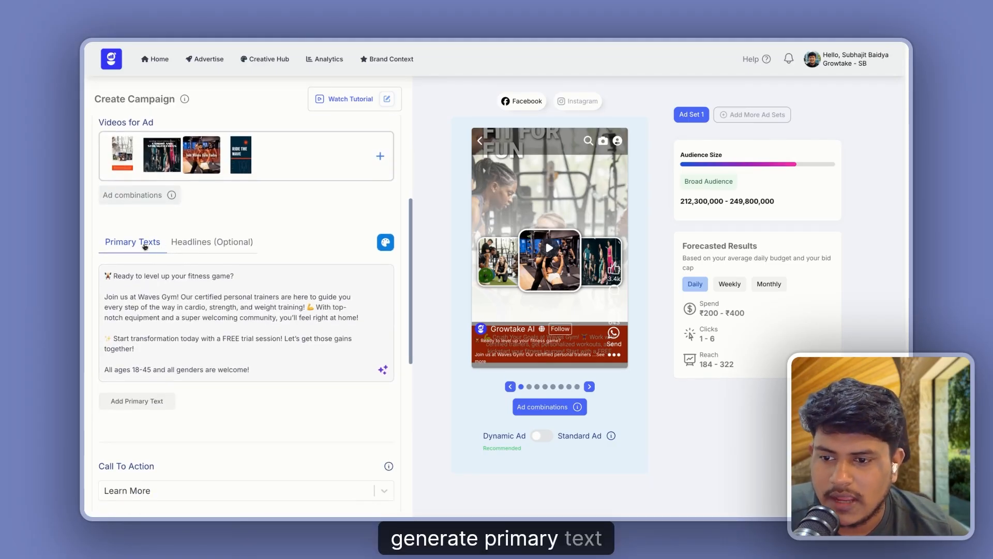
click(192, 246)
scroll(240, 258, down, 7)
scroll(215, 348, up, 6)
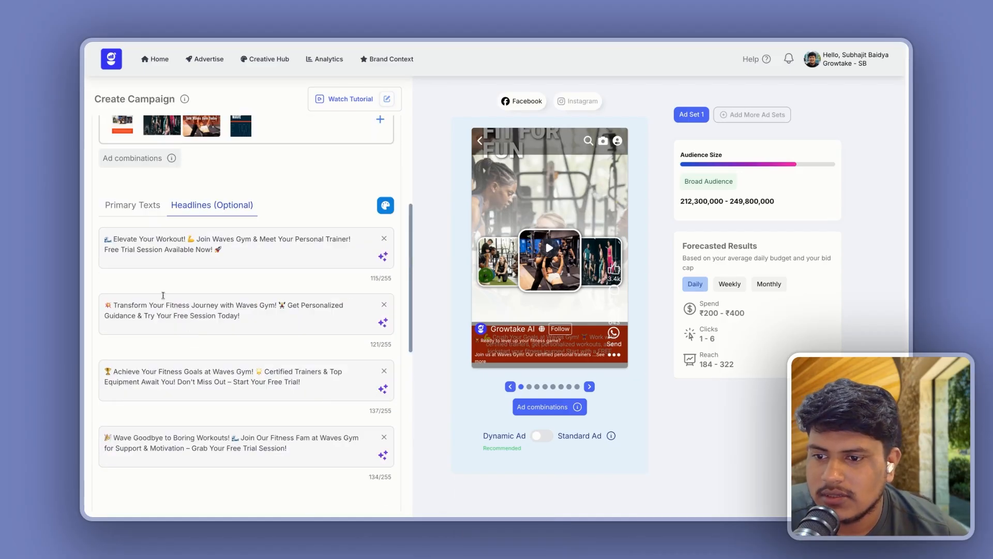
click(132, 205)
scroll(220, 381, down, 3)
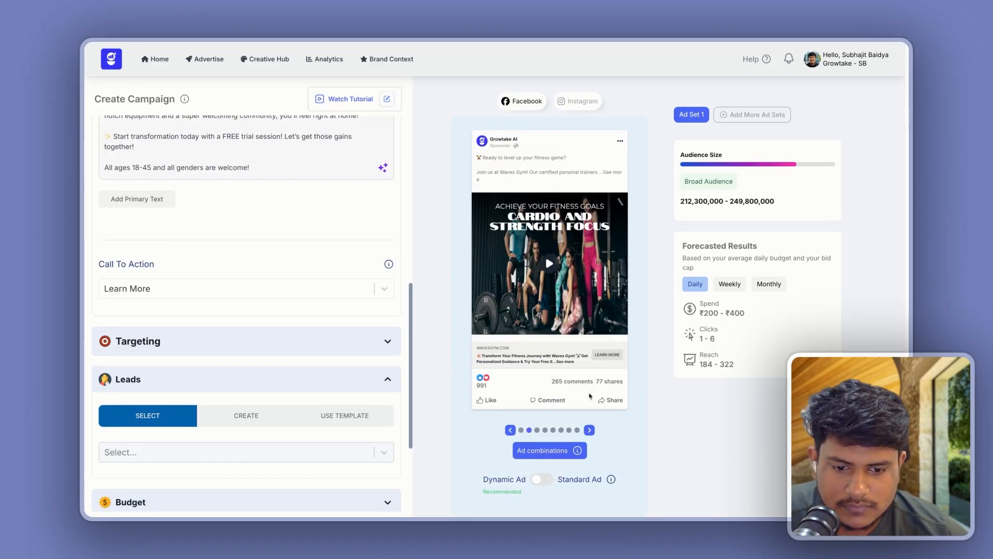
Step: Expand the targeting section and check the generated interests, age, location and placements, plus the lead form and budget sections
scroll(262, 328, down, 1)
click(262, 329)
scroll(155, 378, down, 4)
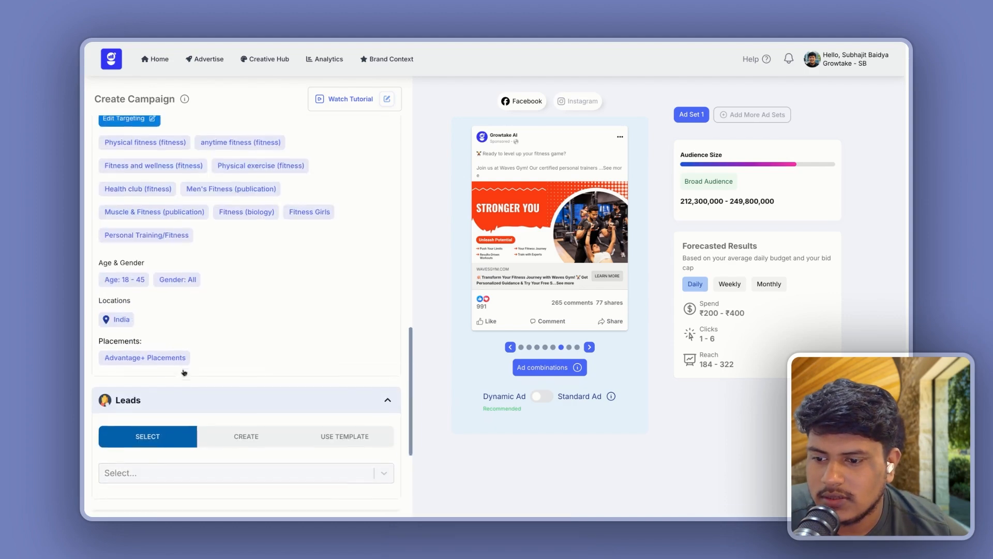
scroll(253, 445, down, 3)
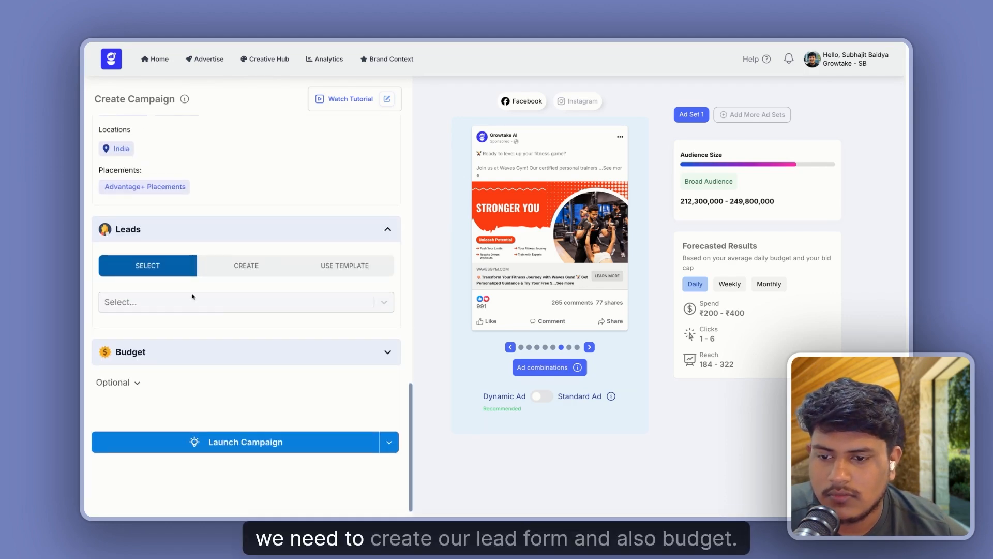
click(182, 351)
scroll(186, 359, up, 10)
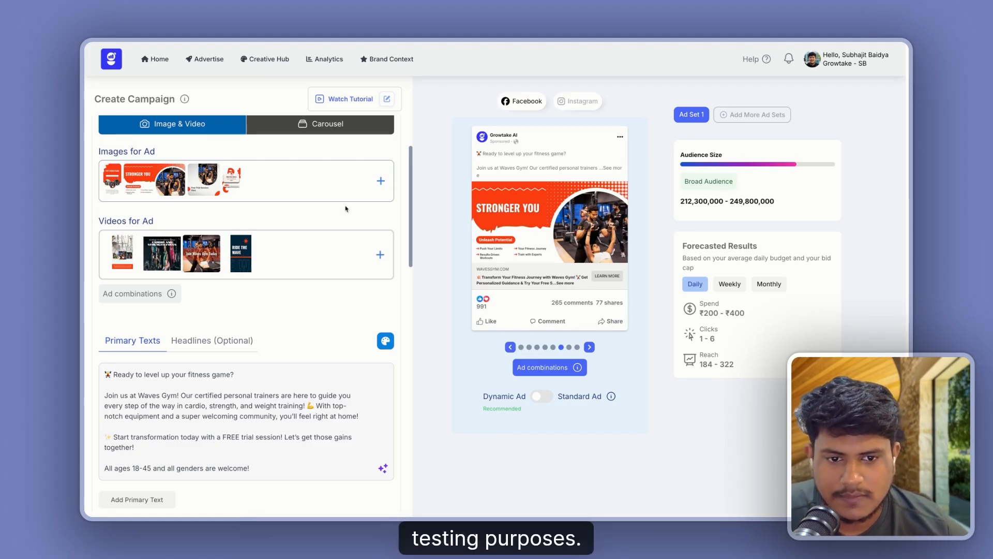
Step: Go through the last ad previews, look over all Feeds variations in the ad combinations, and close the combinations
click(589, 346)
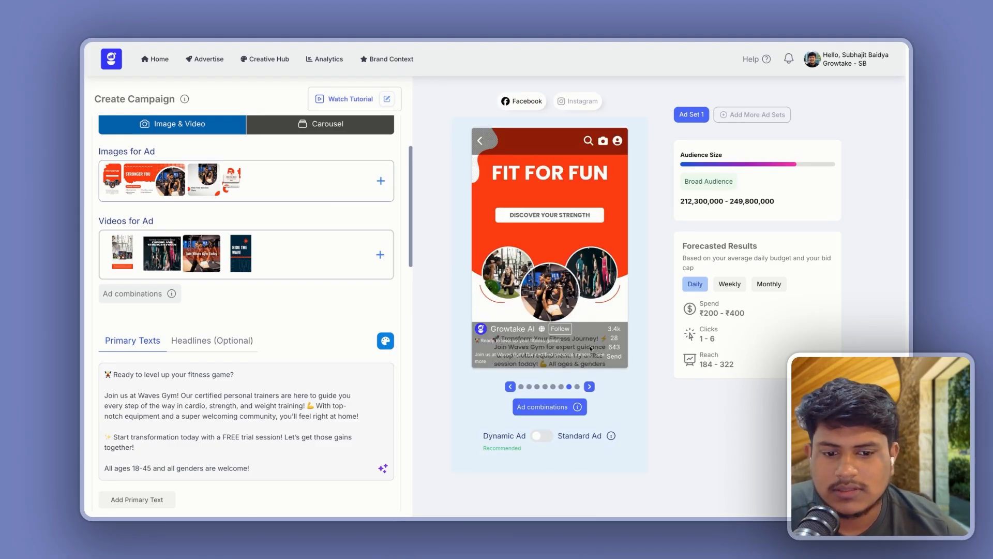
click(590, 387)
click(560, 411)
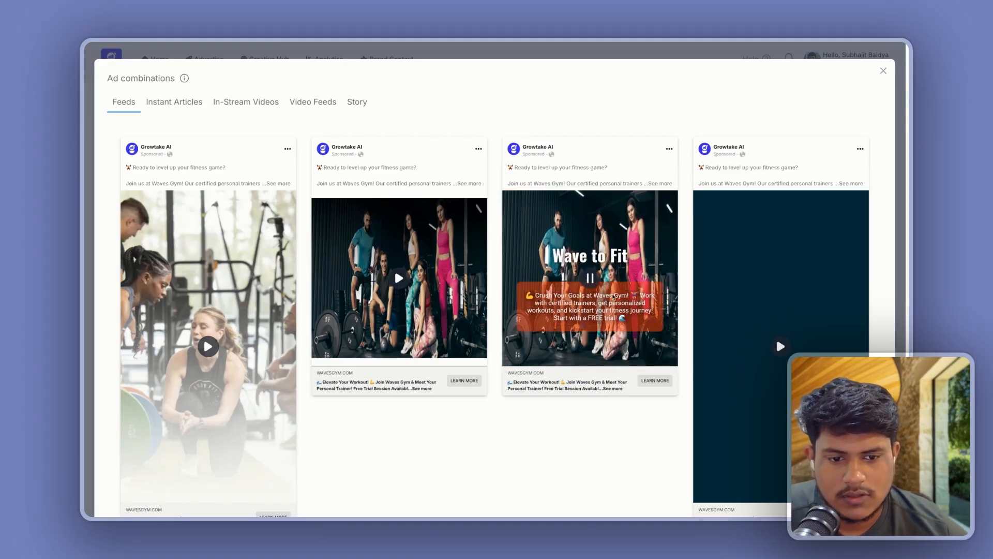
scroll(554, 284, down, 8)
scroll(578, 254, up, 9)
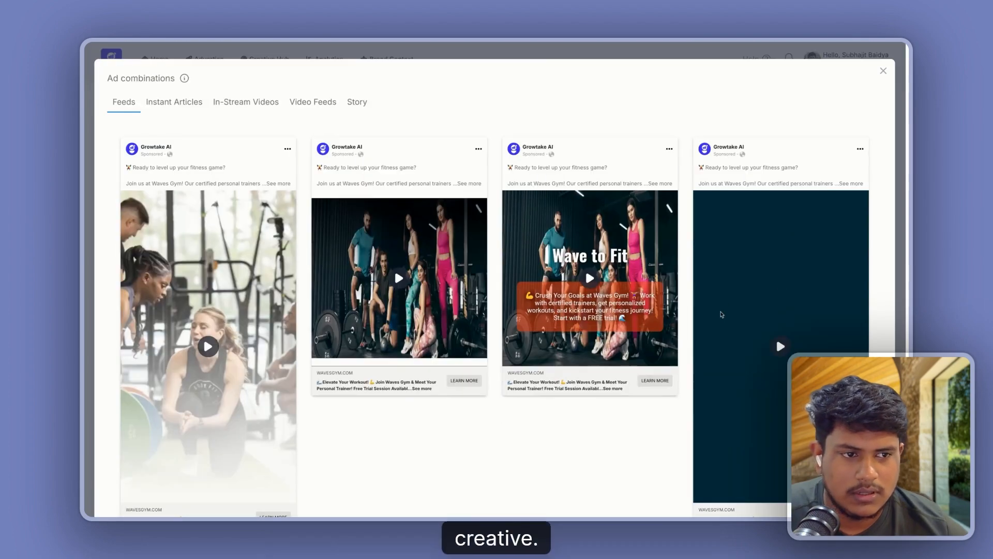
click(882, 71)
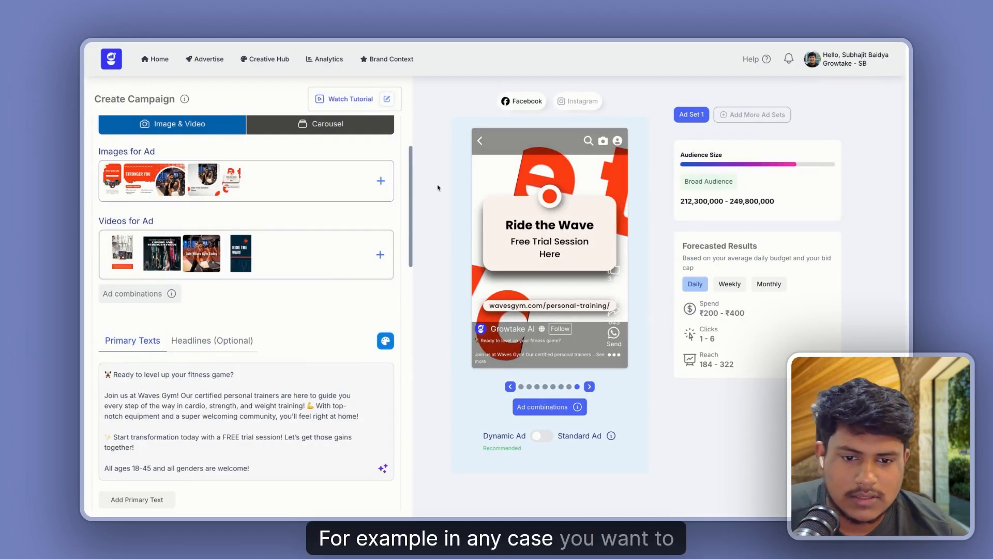
Step: Open the suggested creatives for the ad images and generate more variations with AI
click(299, 175)
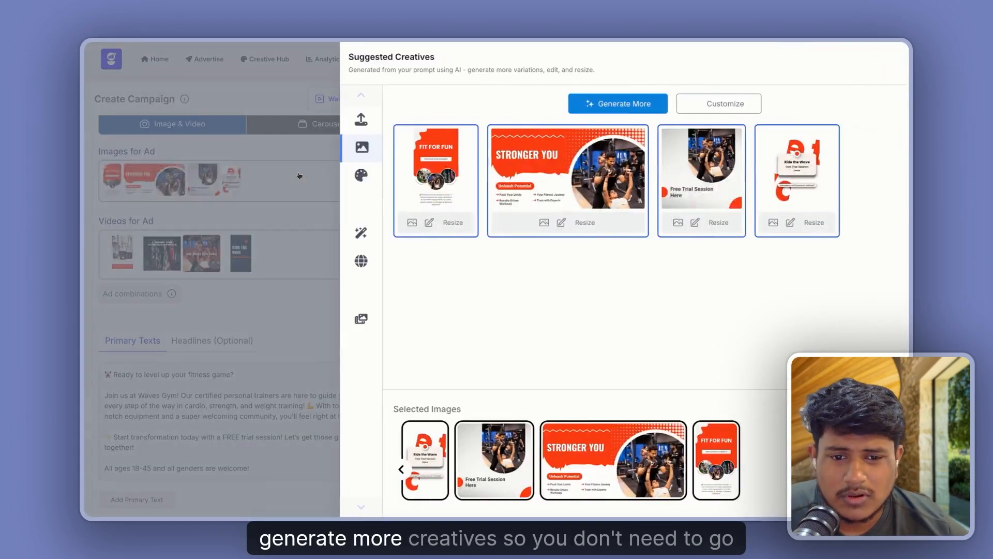
click(279, 188)
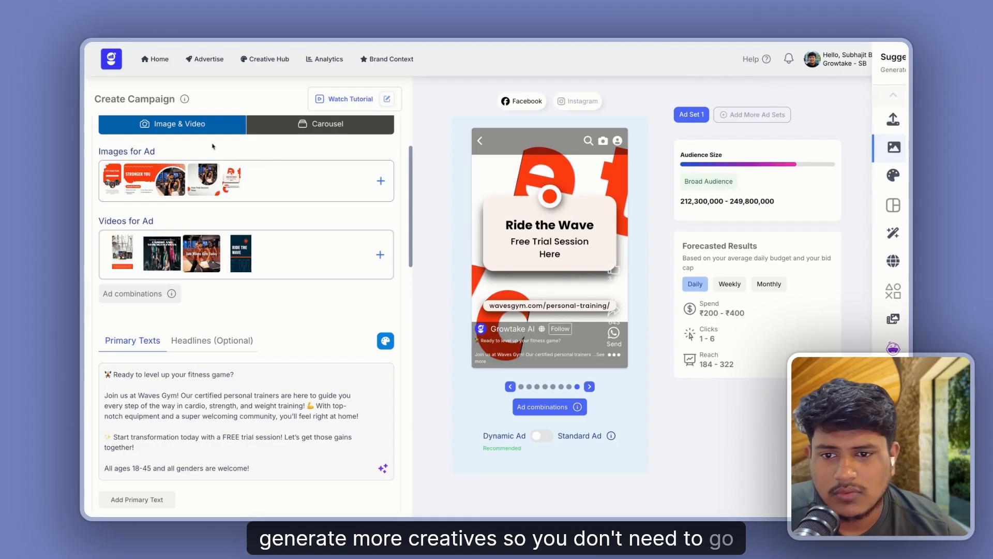
click(279, 193)
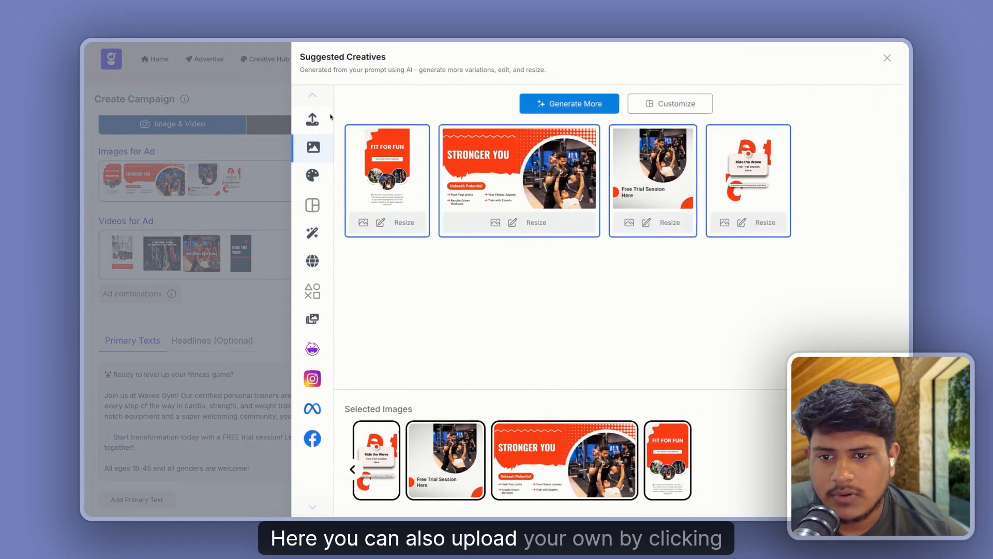
click(318, 114)
click(312, 148)
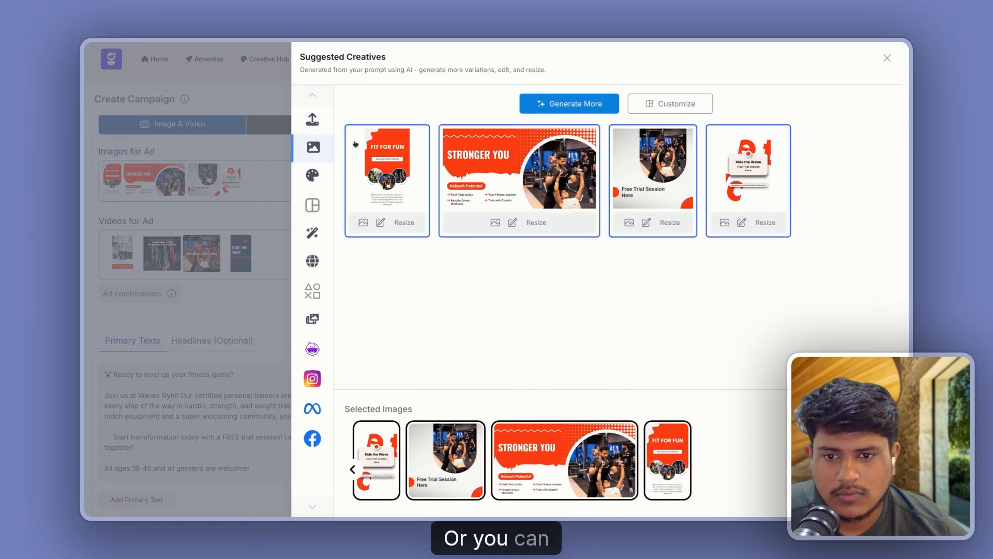
click(566, 104)
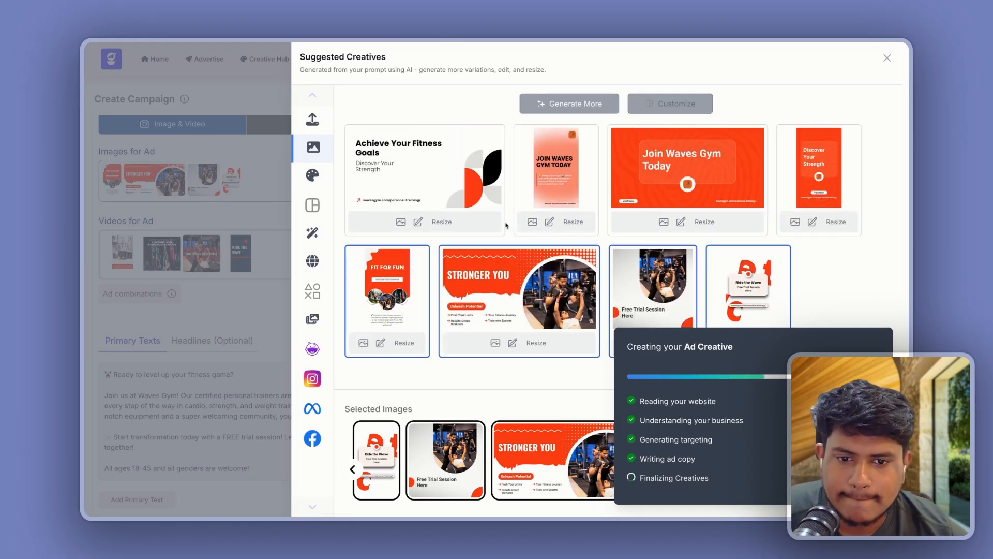
Step: Add the landscape "Join Waves Gym Today" creative to the selected images and generate another batch of variations
click(665, 222)
click(809, 265)
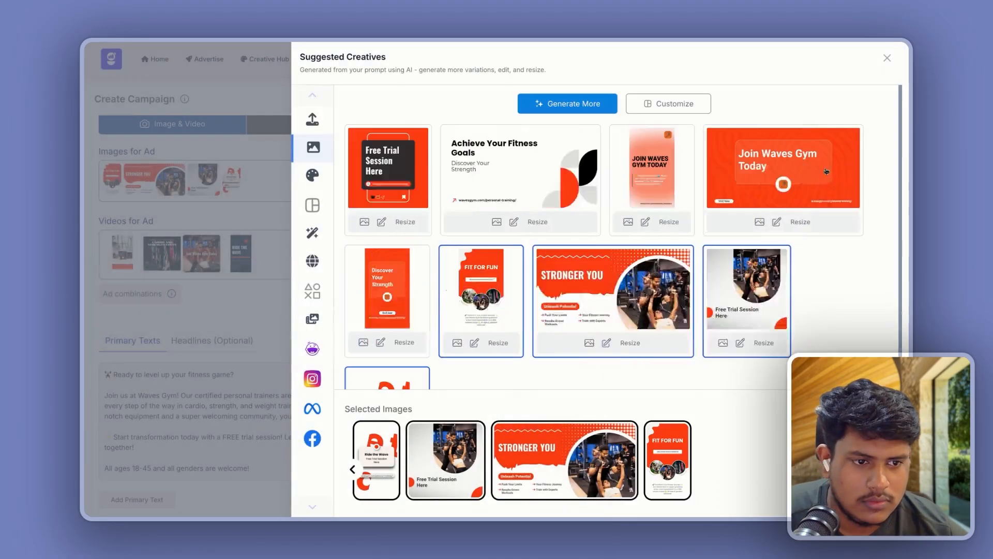
click(568, 105)
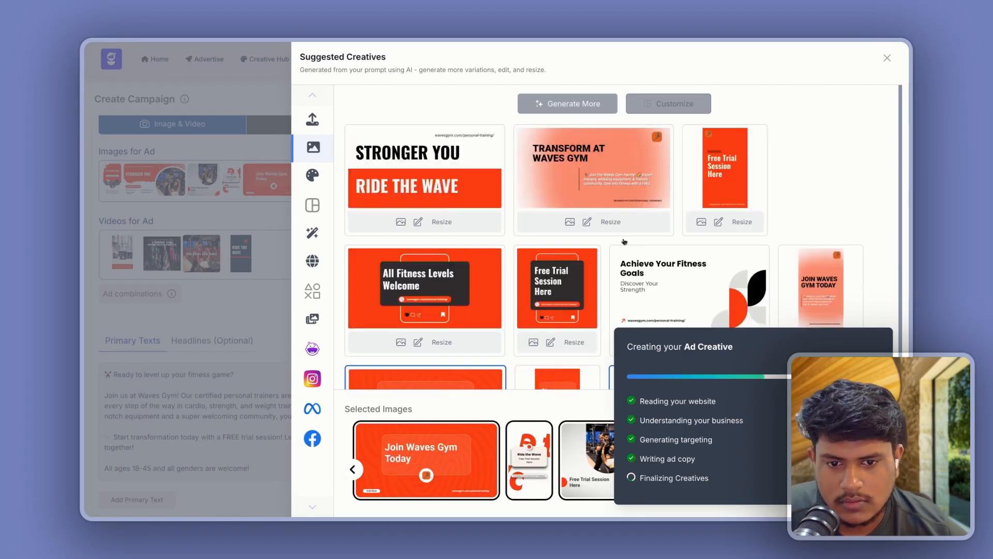
Step: Look through the newly generated image creatives and close the suggested creatives
scroll(623, 239, down, 2)
scroll(623, 239, up, 2)
scroll(708, 380, down, 4)
scroll(709, 379, up, 5)
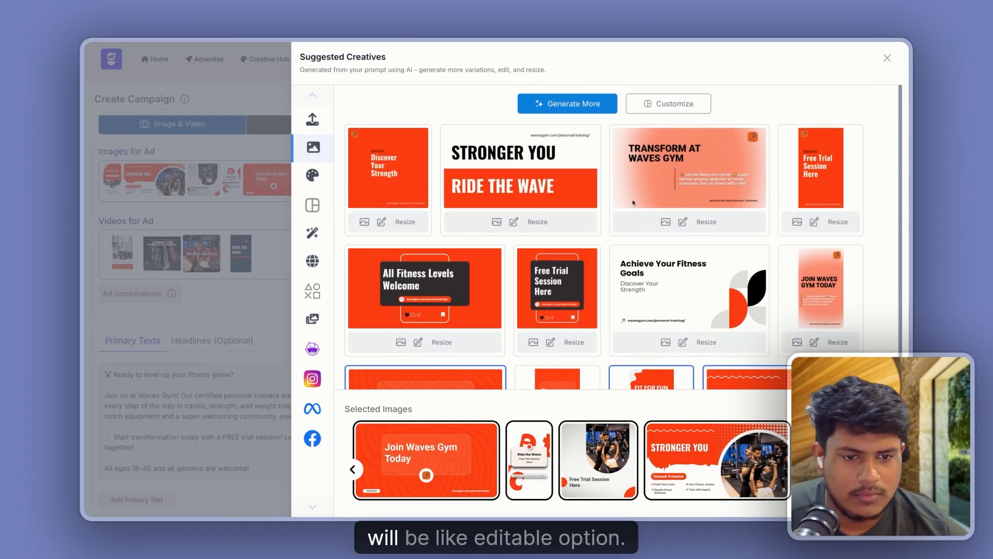
scroll(688, 213, down, 4)
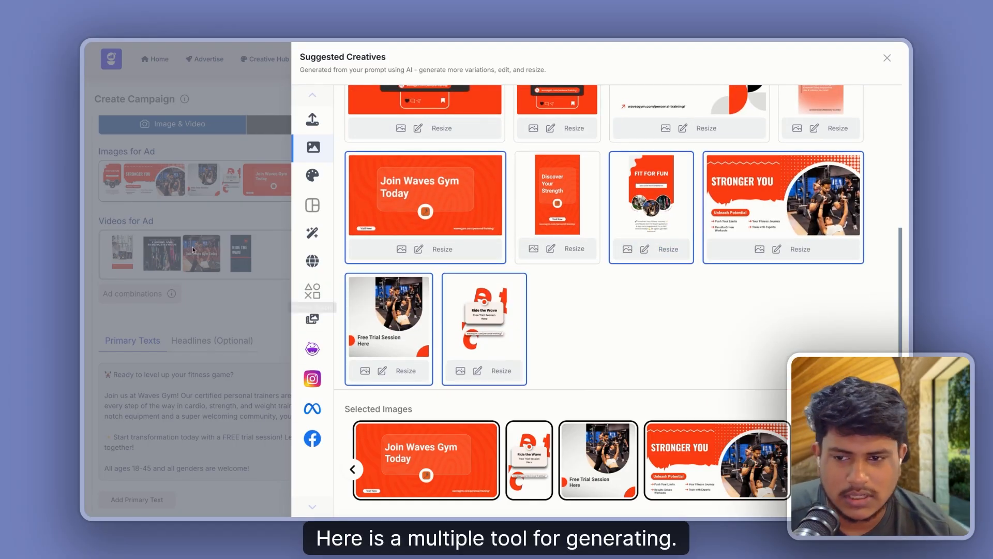
click(214, 204)
Step: Step back through the Facebook ad previews to view the "Join Waves Gym Today" and "Stronger You" image ads
scroll(284, 223, down, 1)
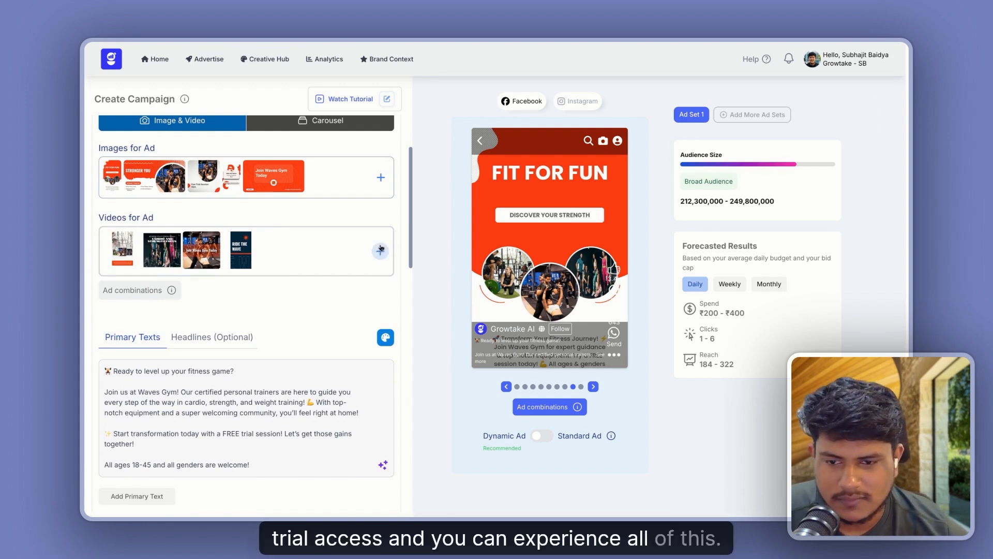
click(506, 387)
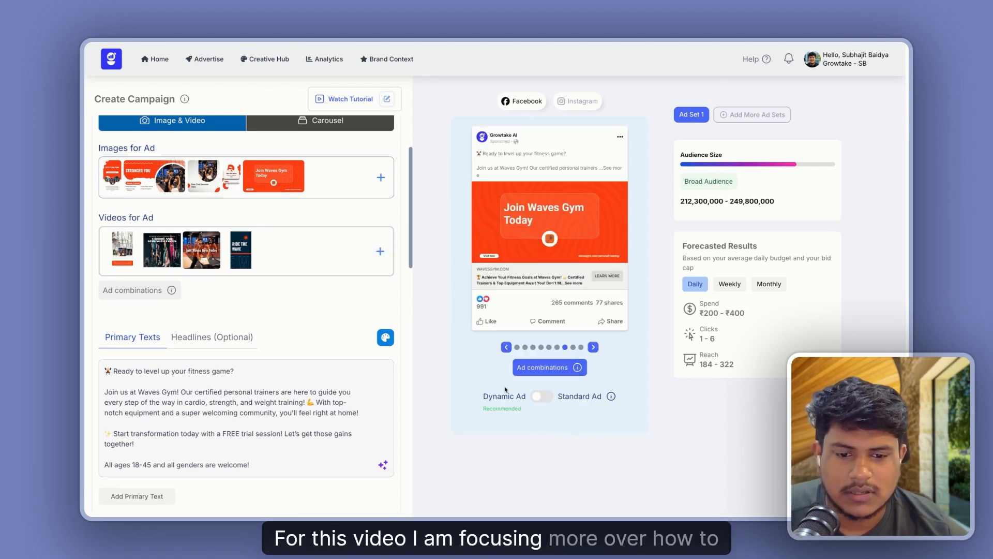
click(508, 347)
Step: Examine the primary text and its AI rewrite options for length and tone, and close them without generating
scroll(169, 316, down, 3)
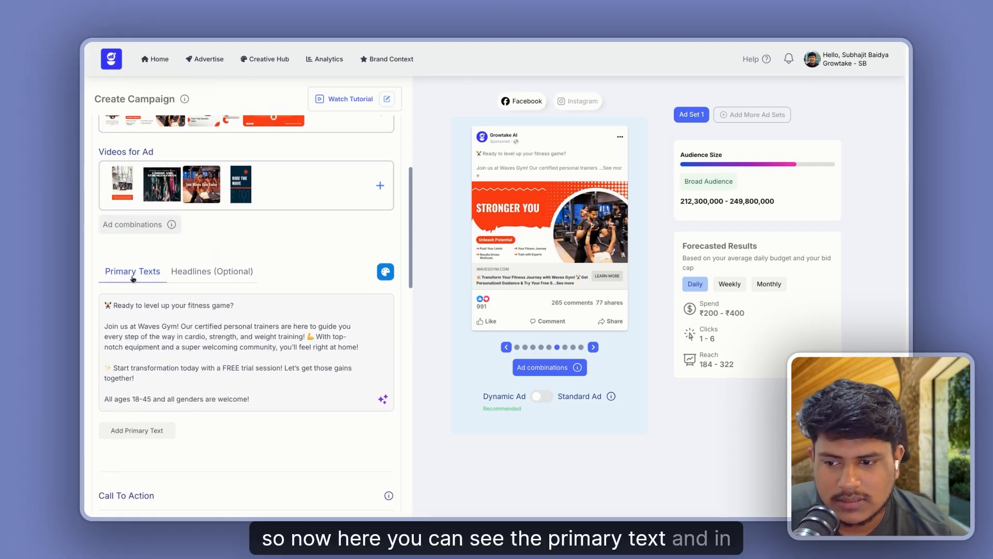
drag(107, 305, 246, 398)
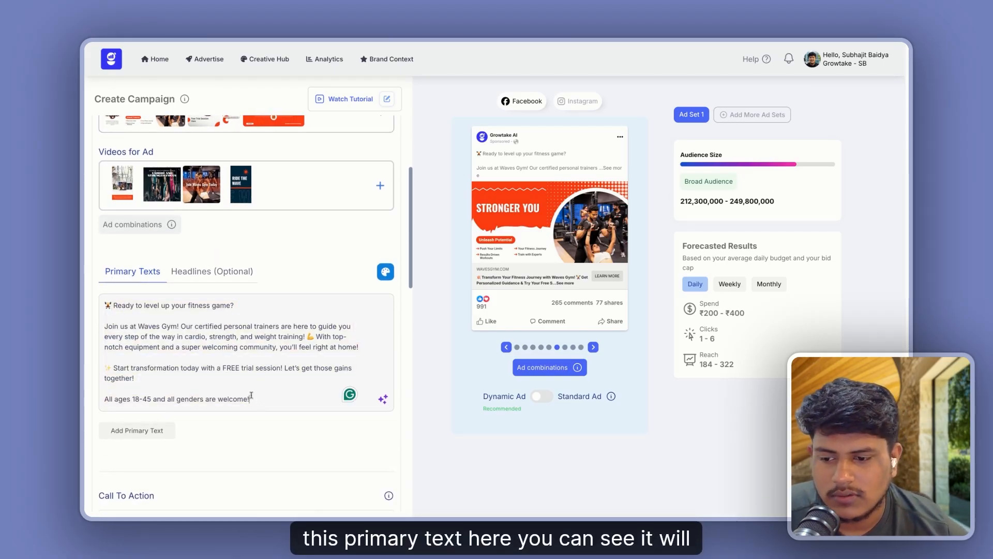
click(186, 336)
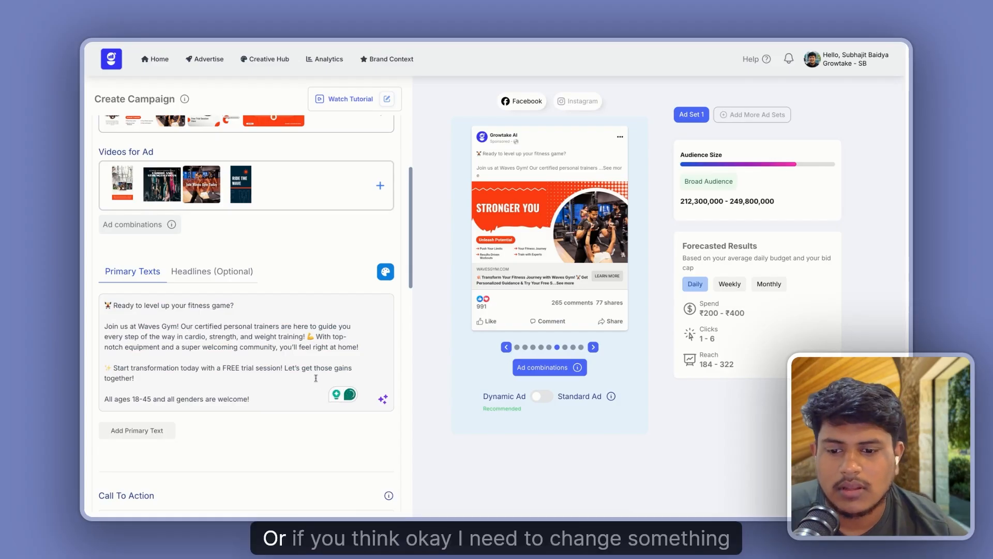
click(384, 400)
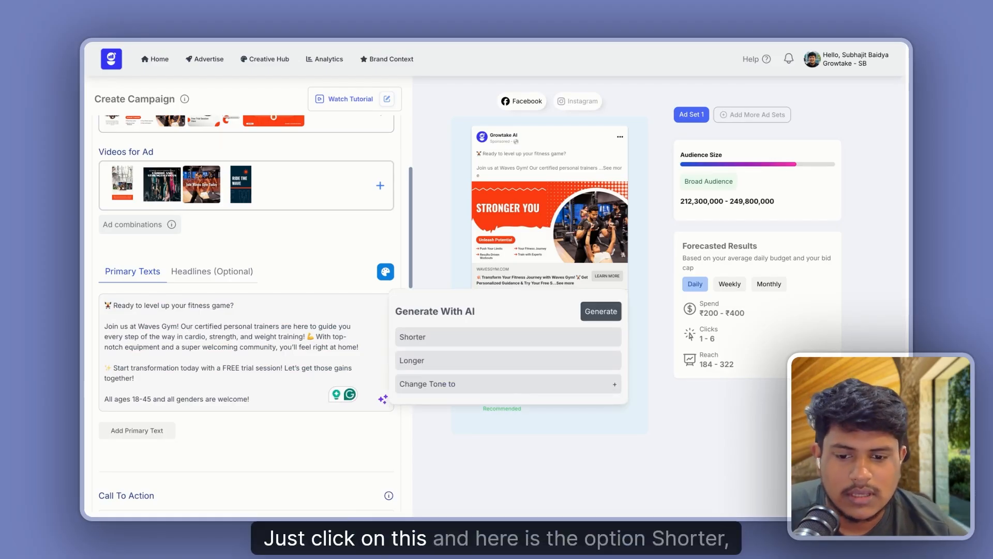
click(481, 384)
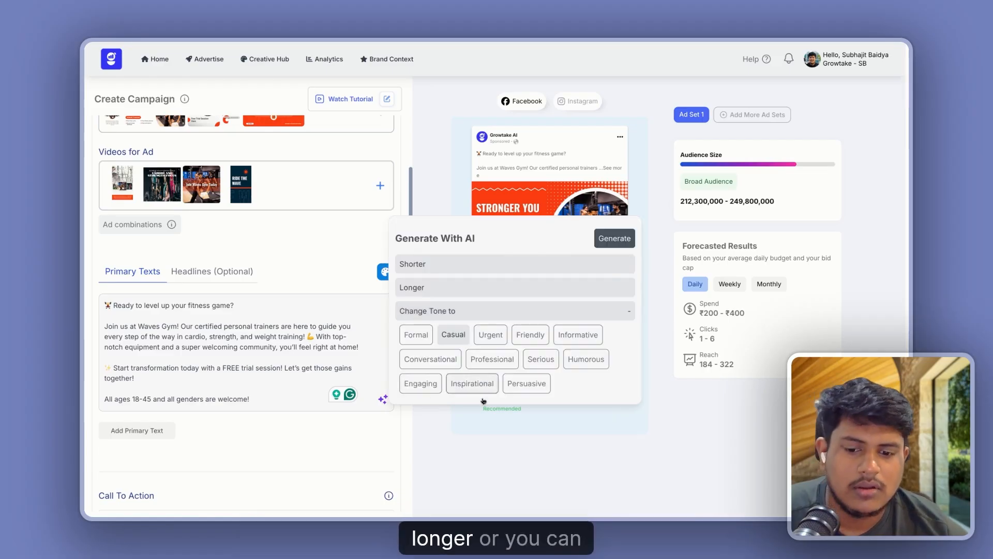
click(499, 335)
click(338, 290)
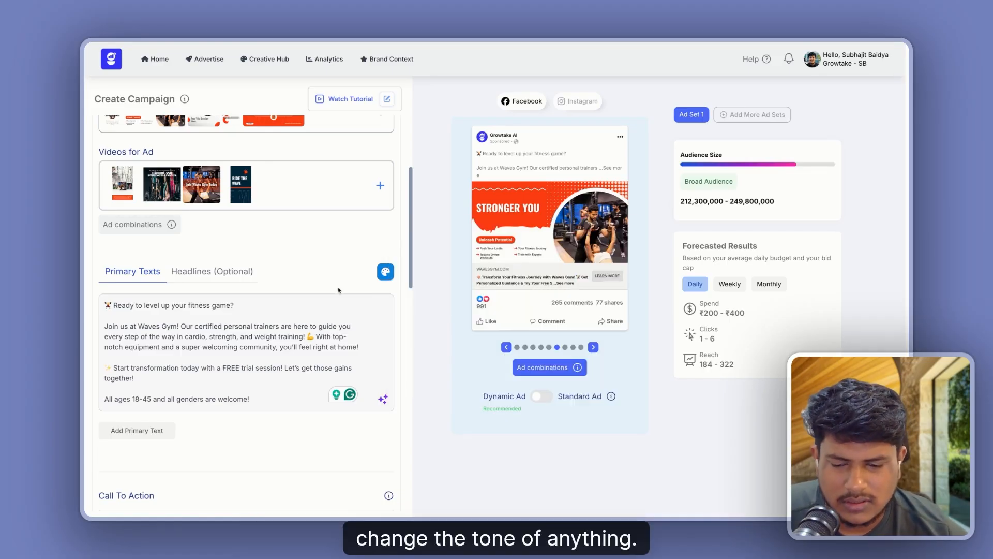
Step: Set the ad's call to action to Learn More
scroll(339, 290, down, 7)
click(127, 192)
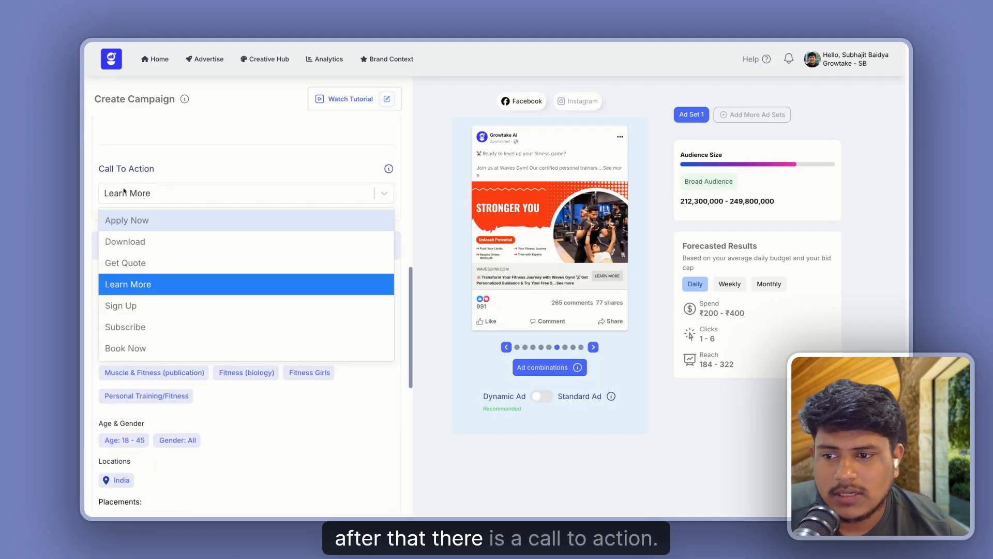
click(150, 291)
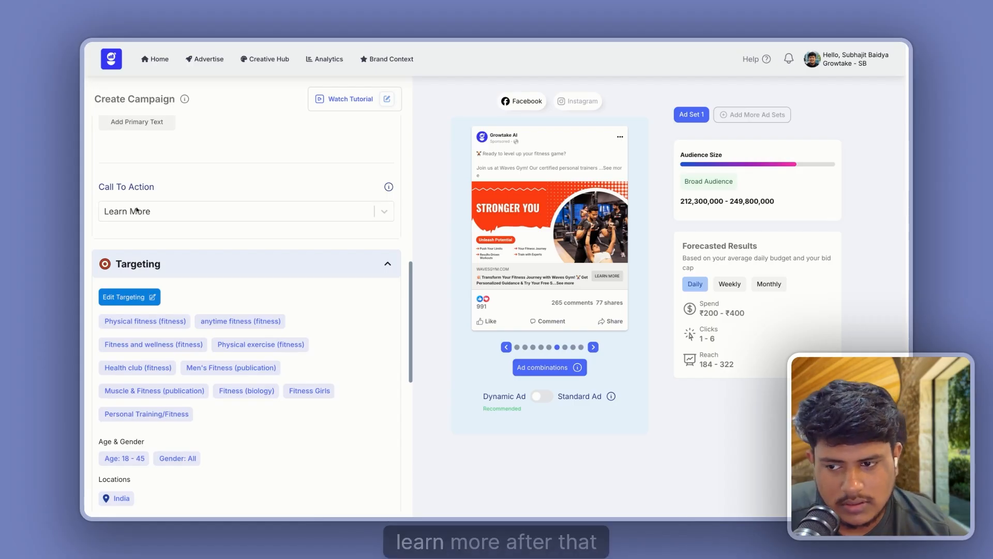
Step: Open the ad set's targeting and review the selected interests, suggested interests, and age and gender settings
scroll(129, 218, down, 2)
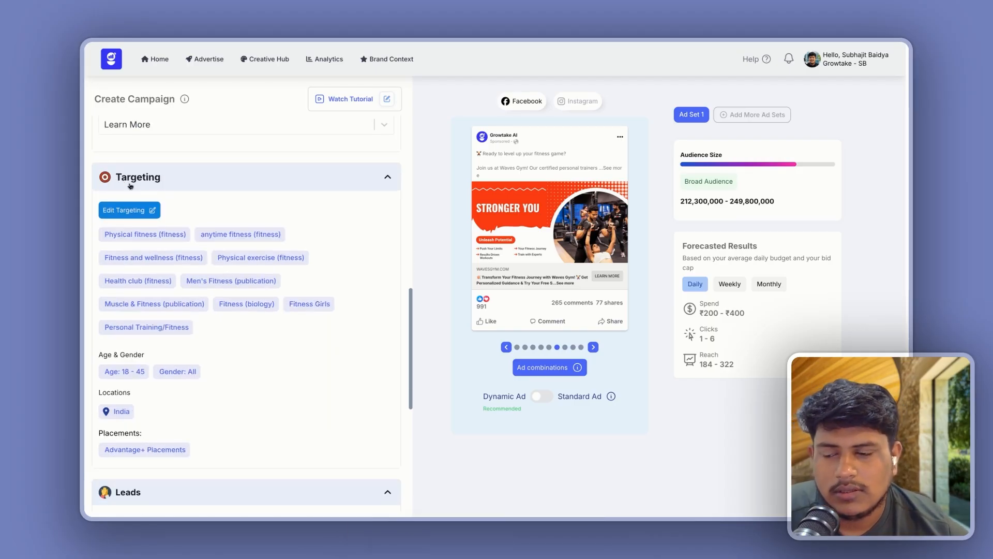
click(134, 208)
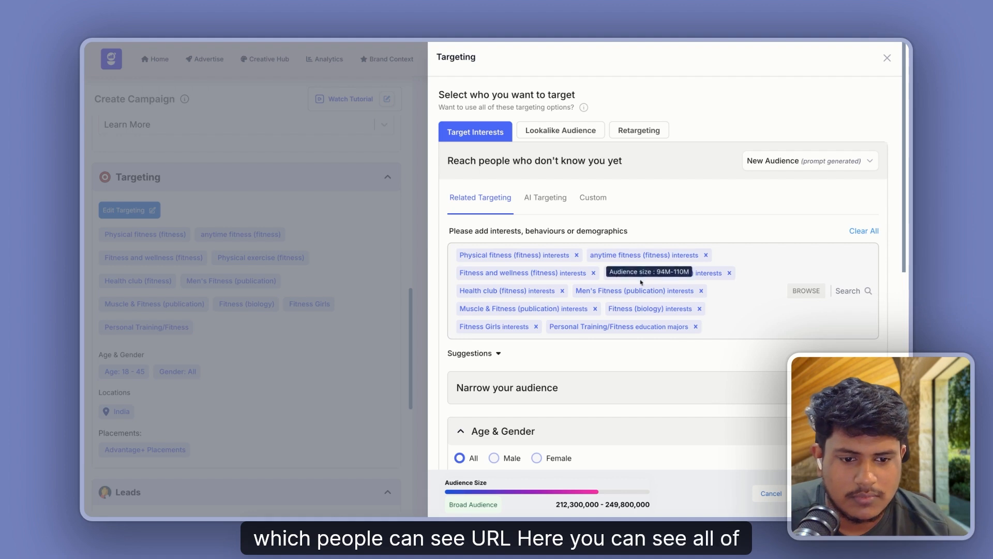
click(486, 354)
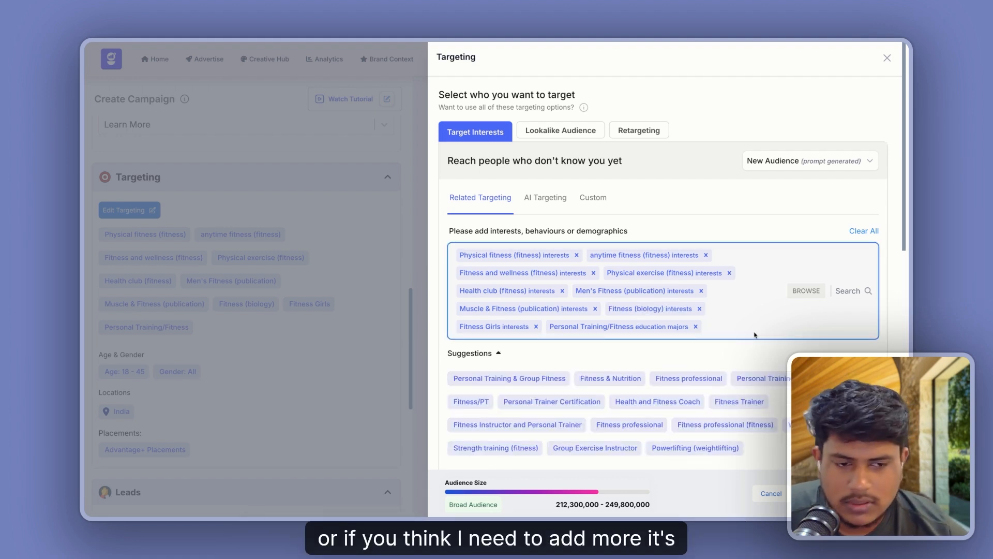
scroll(754, 335, down, 4)
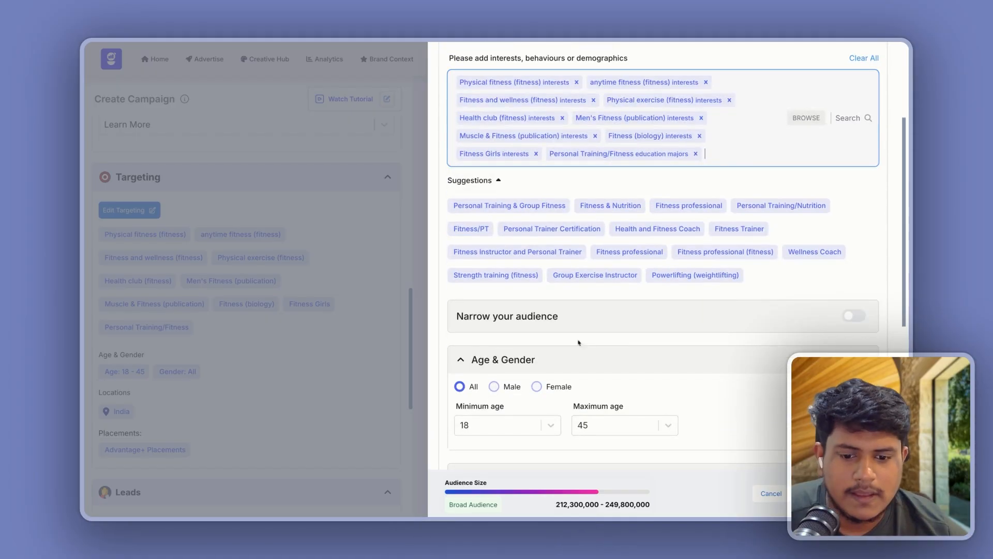
scroll(478, 422, down, 1)
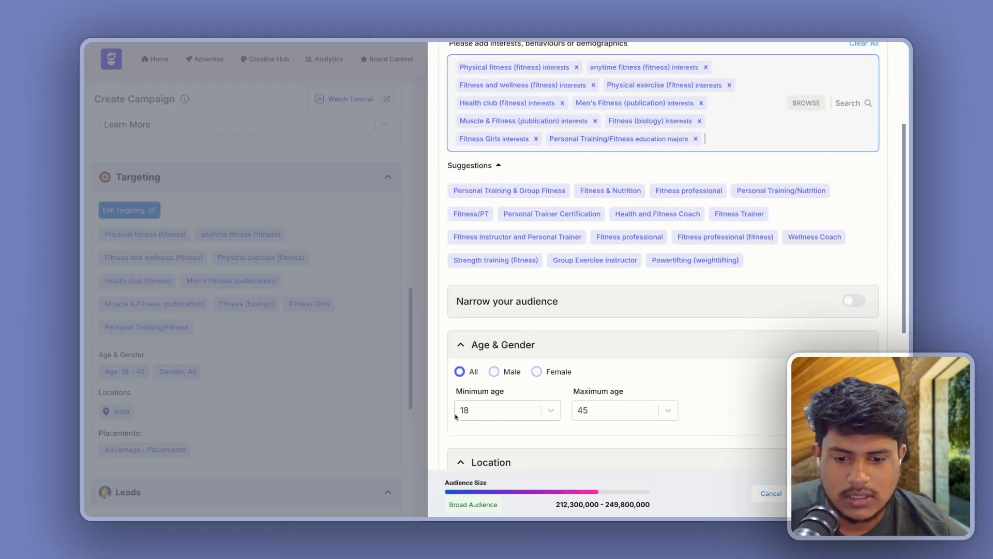
scroll(569, 407, down, 3)
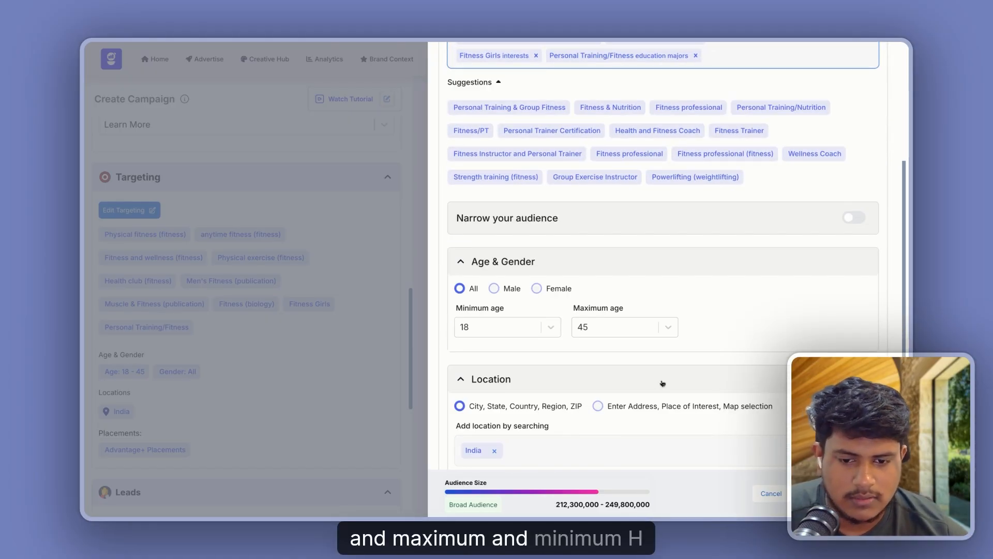
Step: Review the targeting's location, exclusion and placement settings, and save the targeting
scroll(662, 383, down, 3)
scroll(685, 277, down, 3)
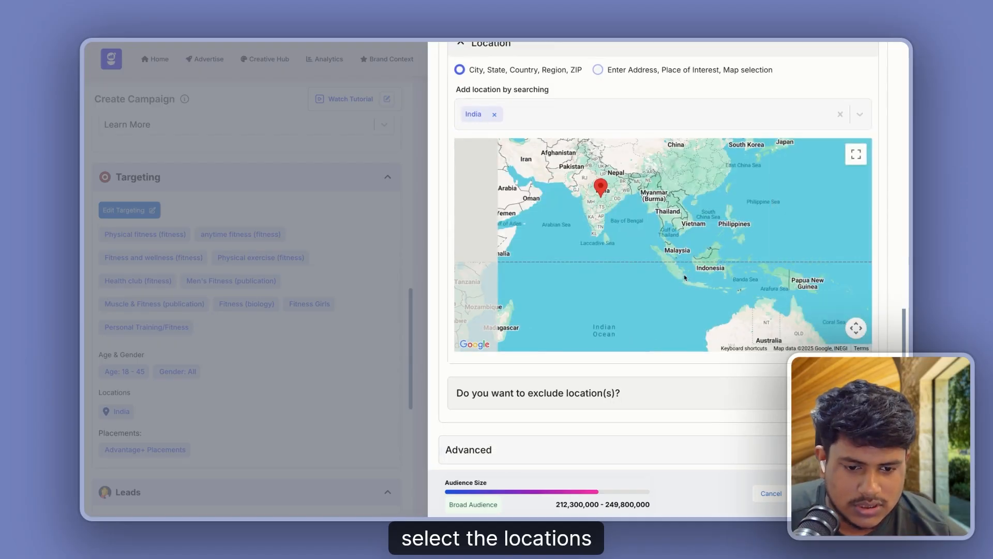
click(511, 452)
scroll(567, 363, down, 5)
scroll(587, 365, up, 3)
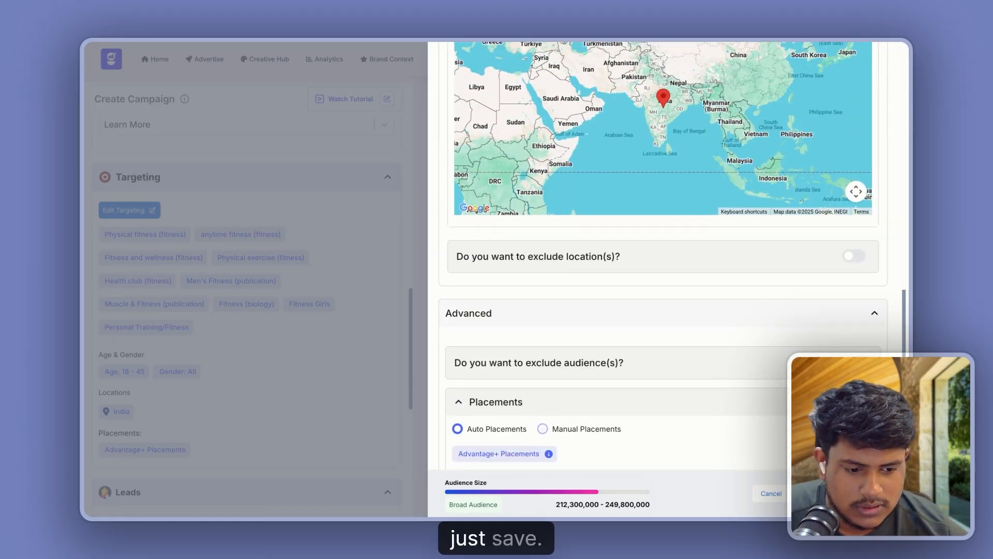
click(844, 493)
Step: Start creating a new lead form for the campaign and check its prefilled form name
scroll(319, 342, down, 5)
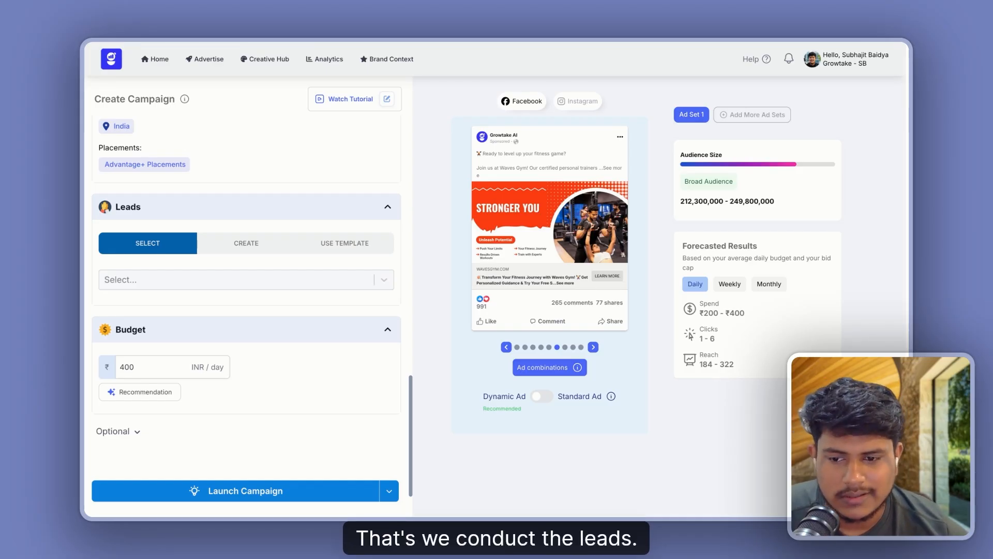
click(223, 274)
click(247, 248)
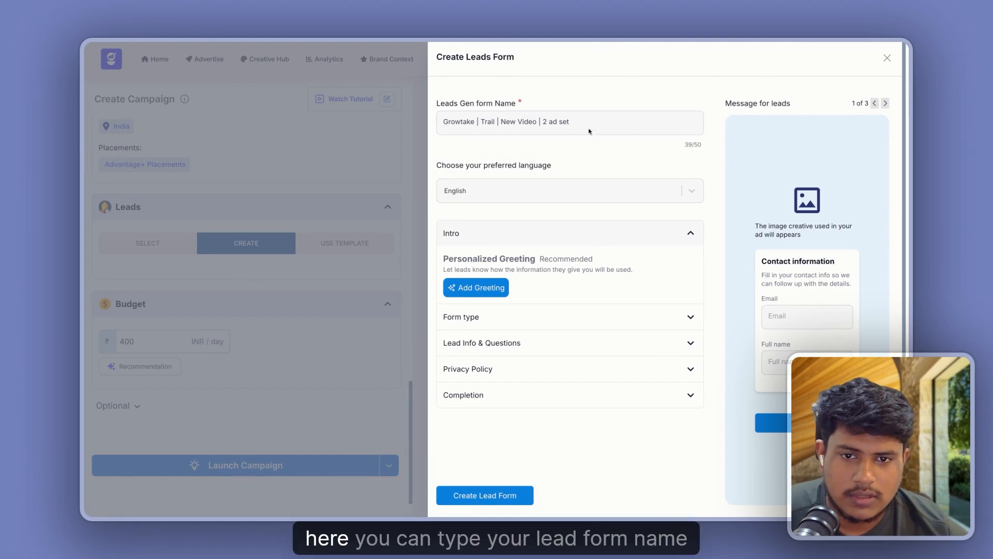
drag(590, 132, 440, 117)
click(537, 124)
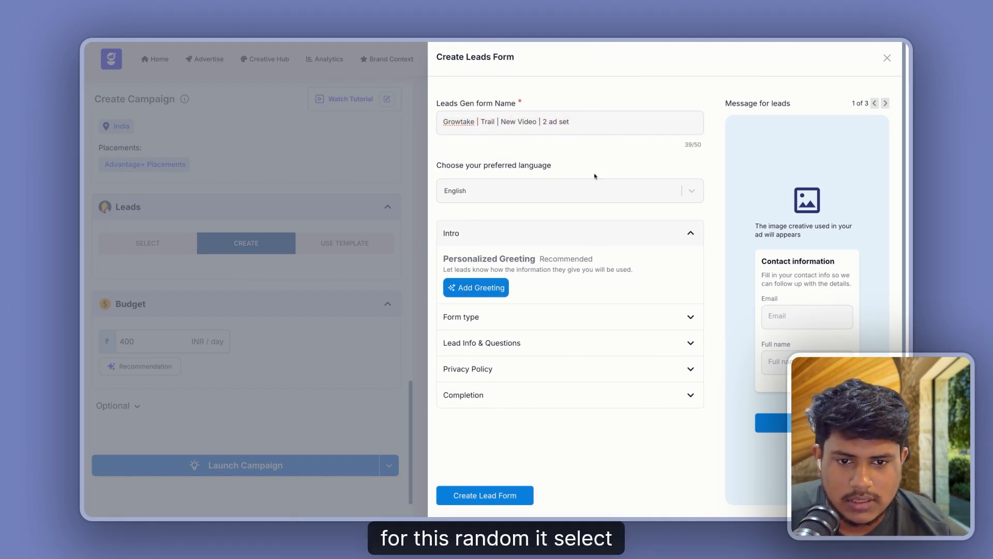
Step: Add a personalized greeting to the lead form's intro and review its headline and paragraph
drag(448, 257, 531, 258)
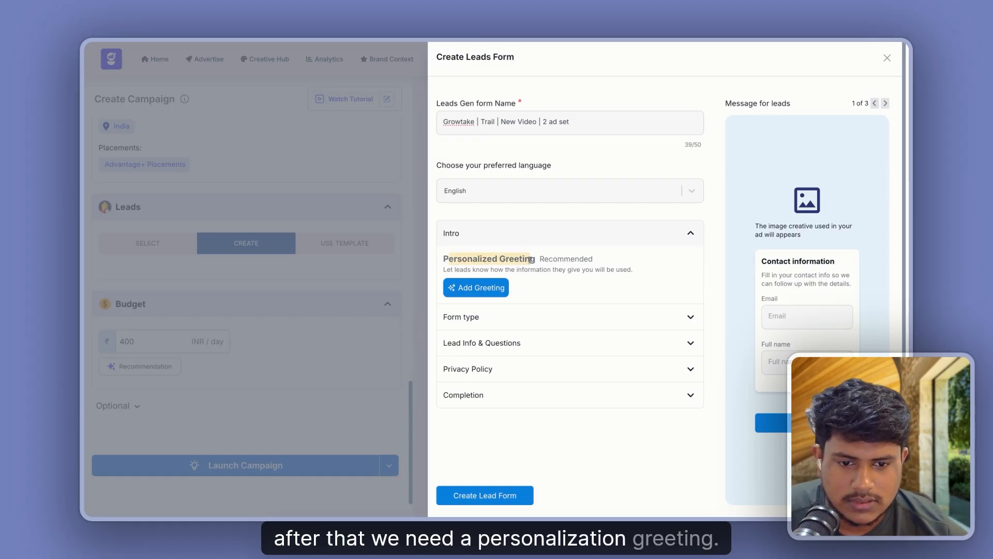
click(489, 288)
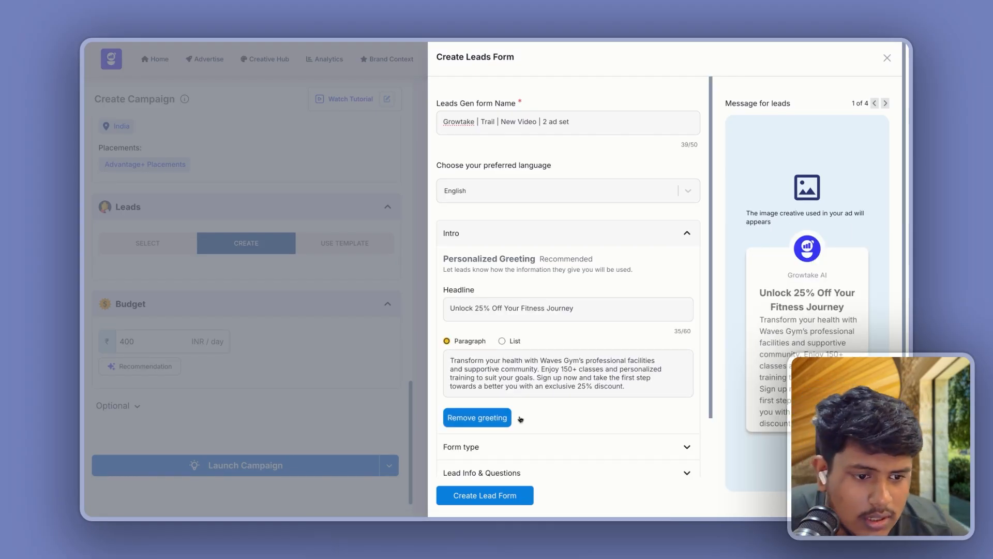
drag(760, 293, 844, 305)
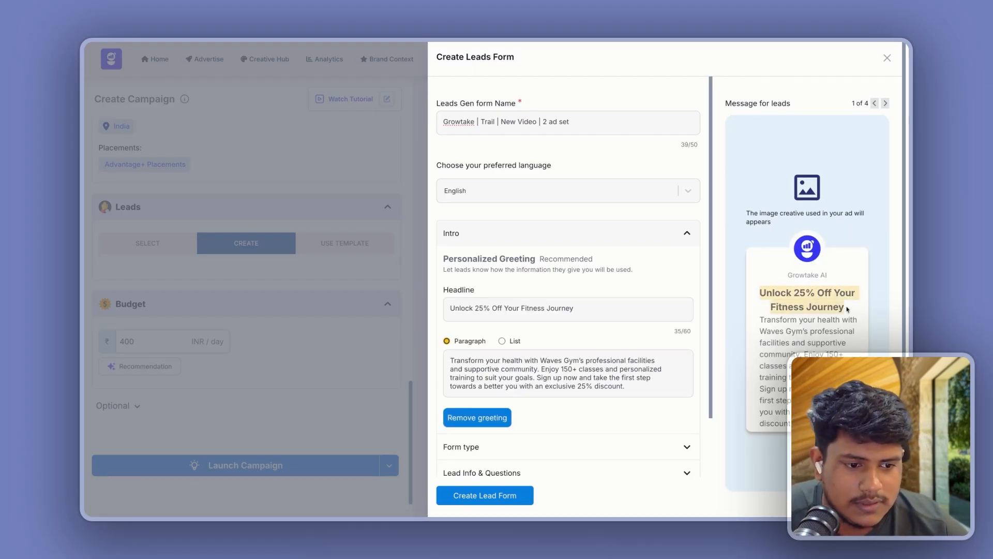
drag(762, 320, 790, 420)
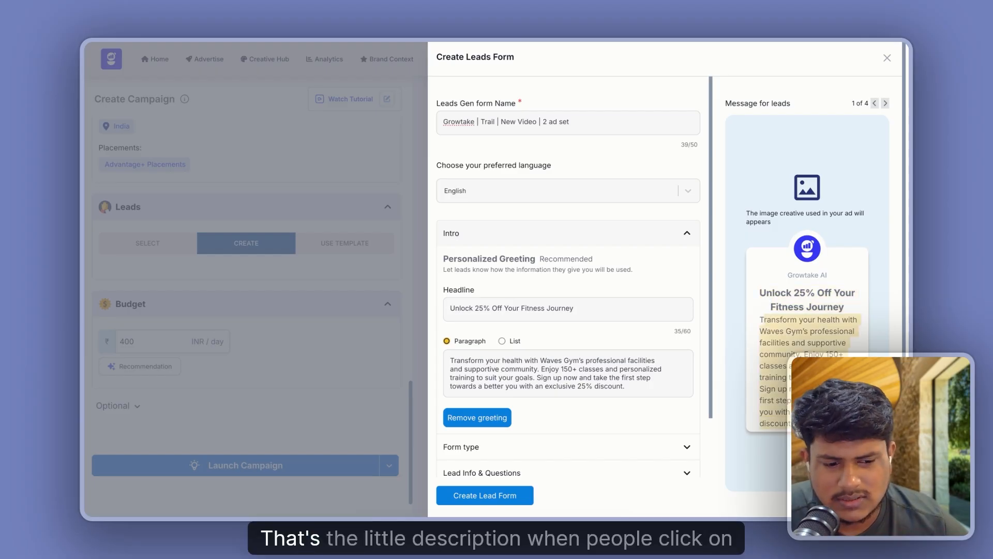
click(776, 409)
scroll(586, 255, down, 1)
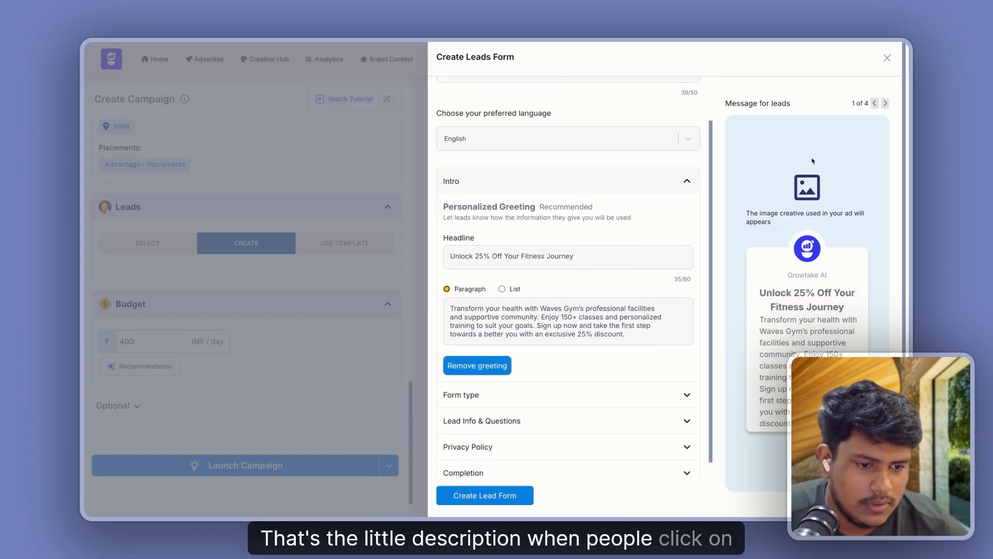
scroll(486, 291, down, 1)
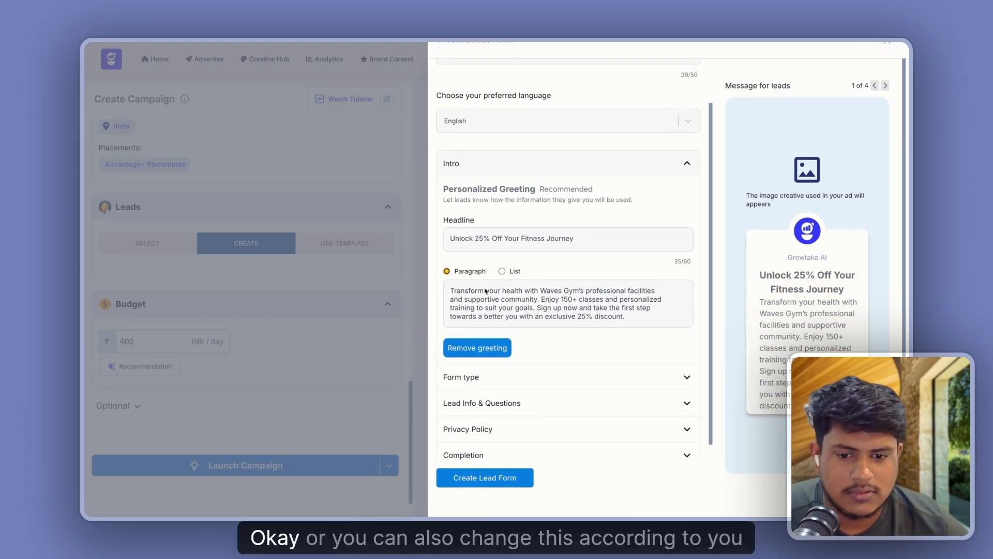
drag(468, 289, 618, 318)
click(611, 318)
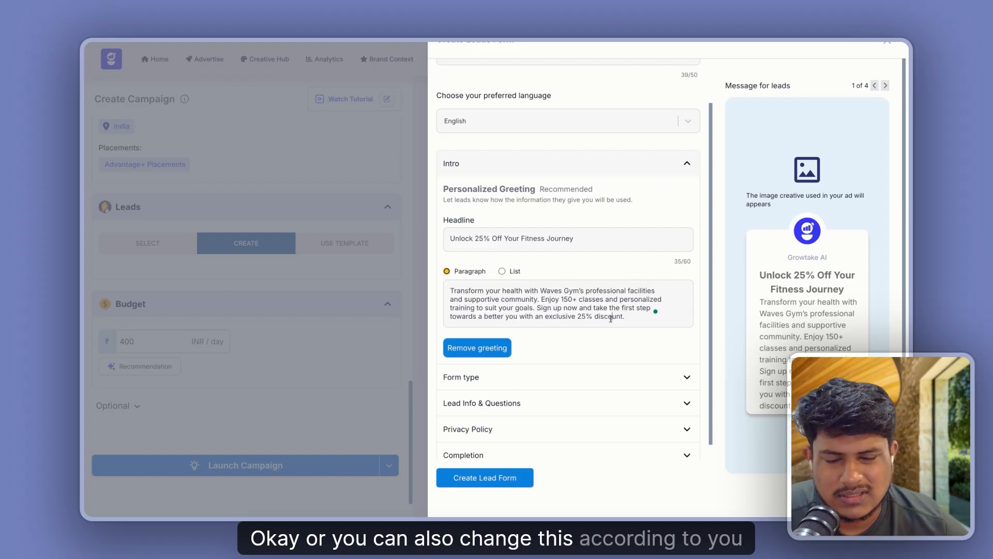
Step: Expand the form type section and examine its options along with the lead information and questions settings
click(533, 380)
scroll(469, 201, down, 3)
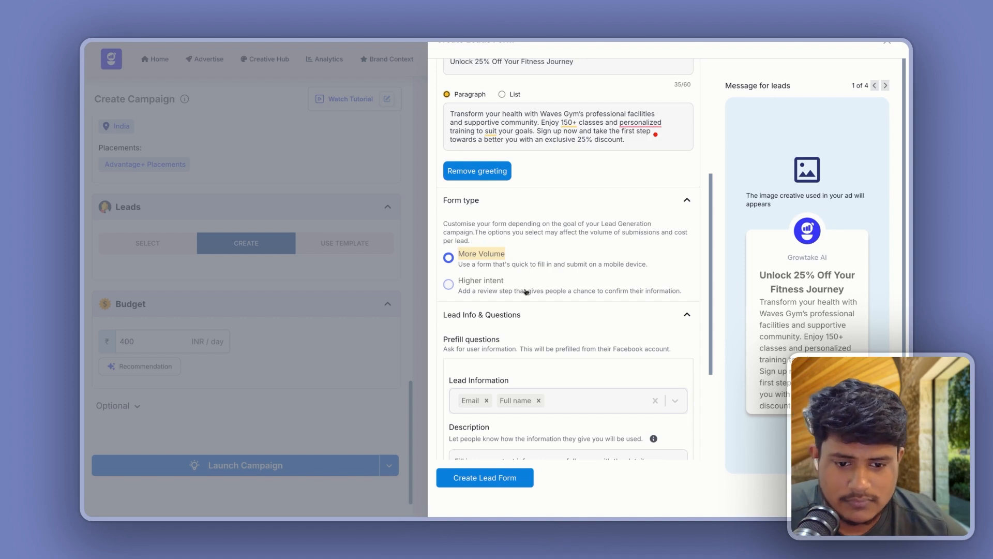
scroll(475, 310, down, 1)
scroll(495, 309, down, 2)
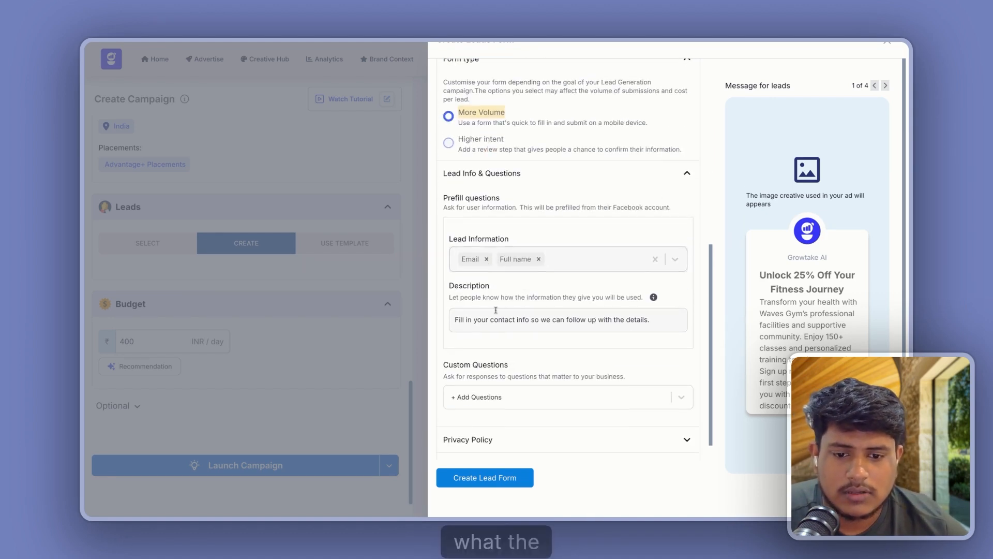
Step: Set the lead form's prefilled contact fields to Full name, Email and Phone Number, in that order
click(886, 85)
click(487, 259)
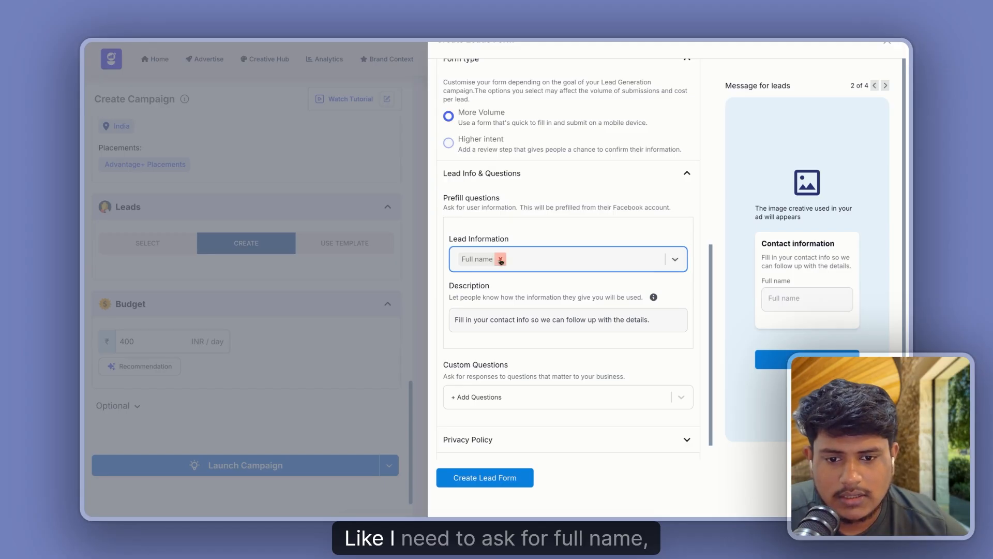
click(501, 260)
click(470, 310)
click(520, 260)
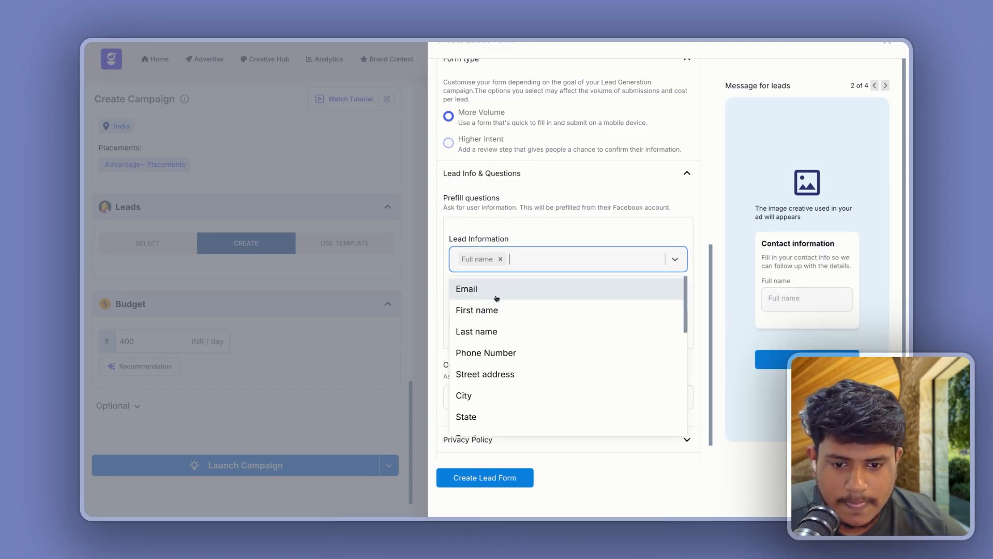
click(497, 299)
click(595, 259)
click(565, 331)
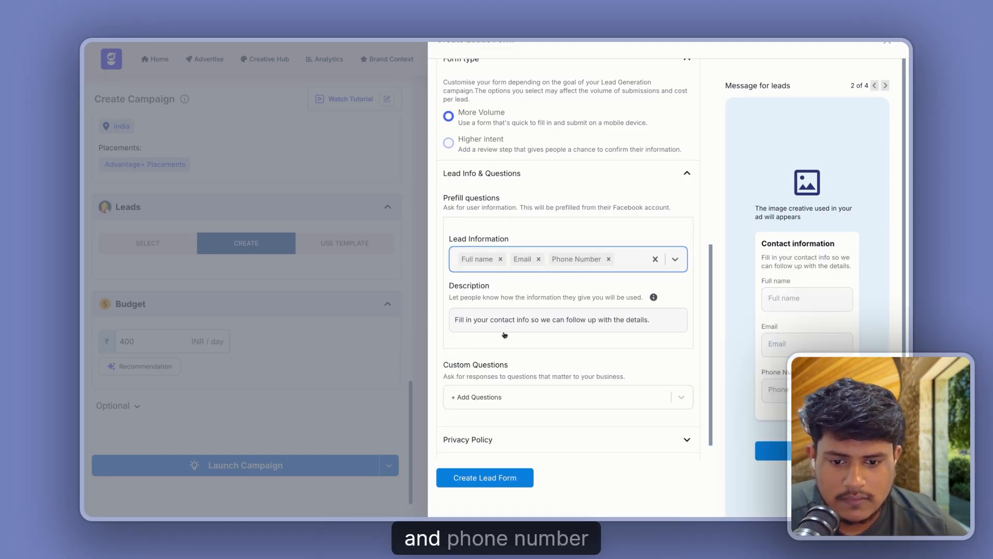
Step: Look through the remaining lead information fields and the custom question types without adding any
click(633, 267)
scroll(532, 359, down, 4)
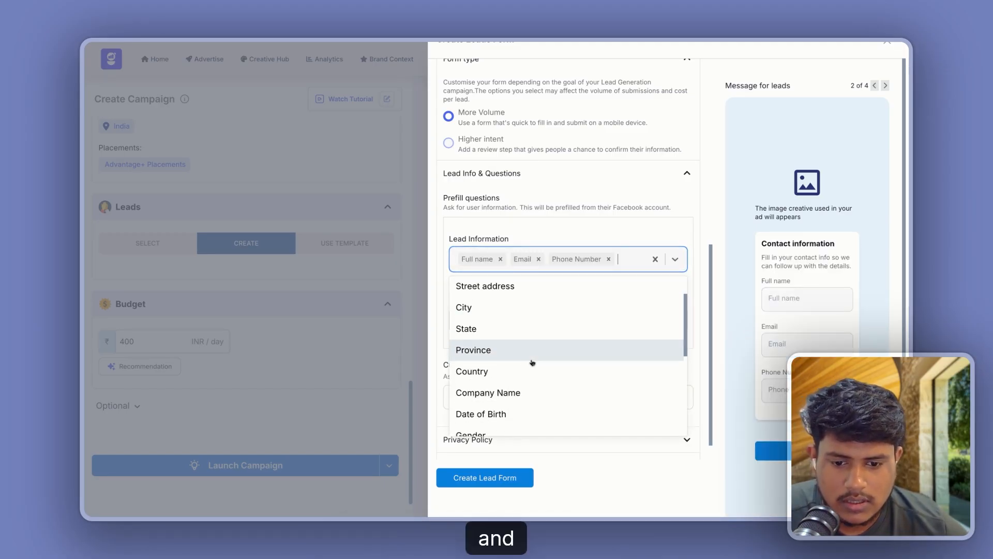
click(585, 234)
scroll(749, 286, down, 1)
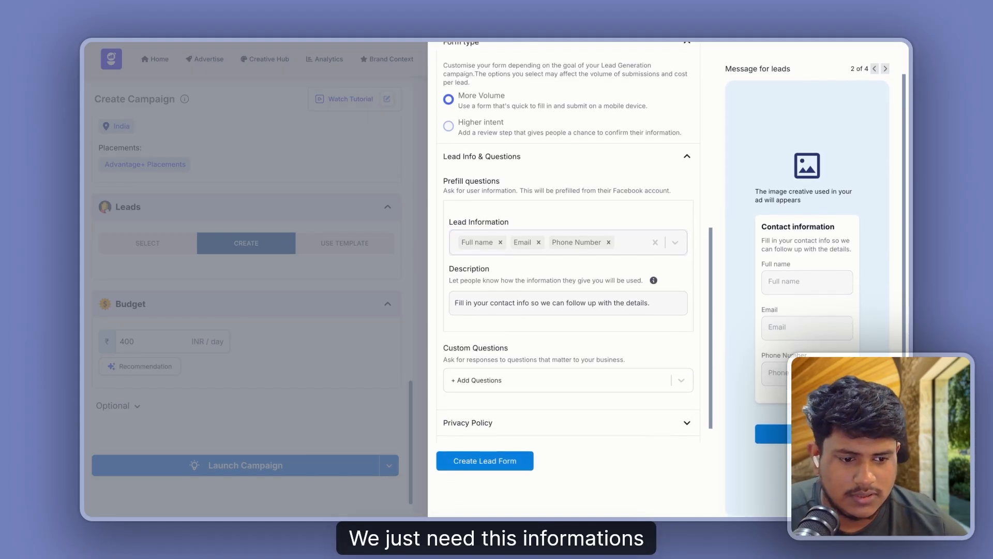
click(618, 381)
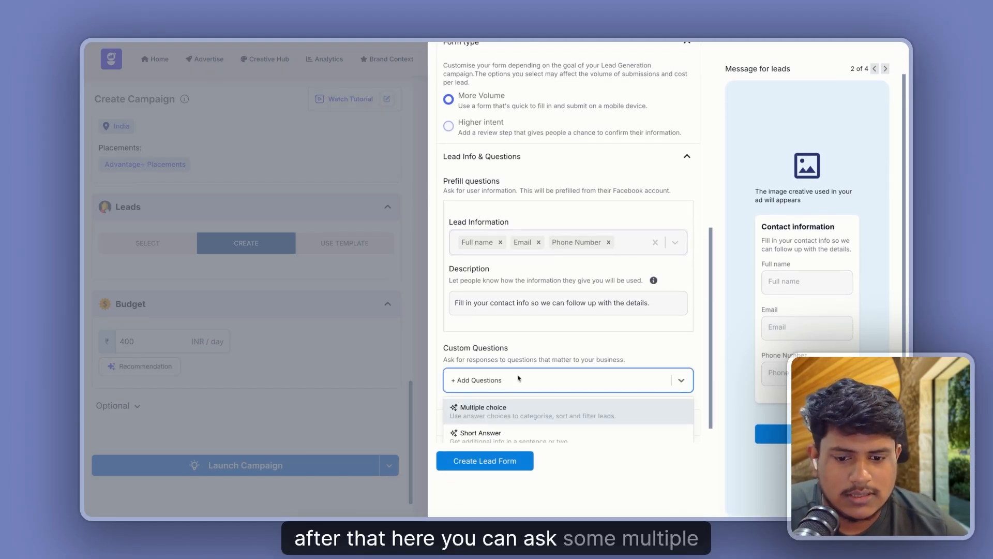
scroll(619, 363, down, 1)
click(676, 223)
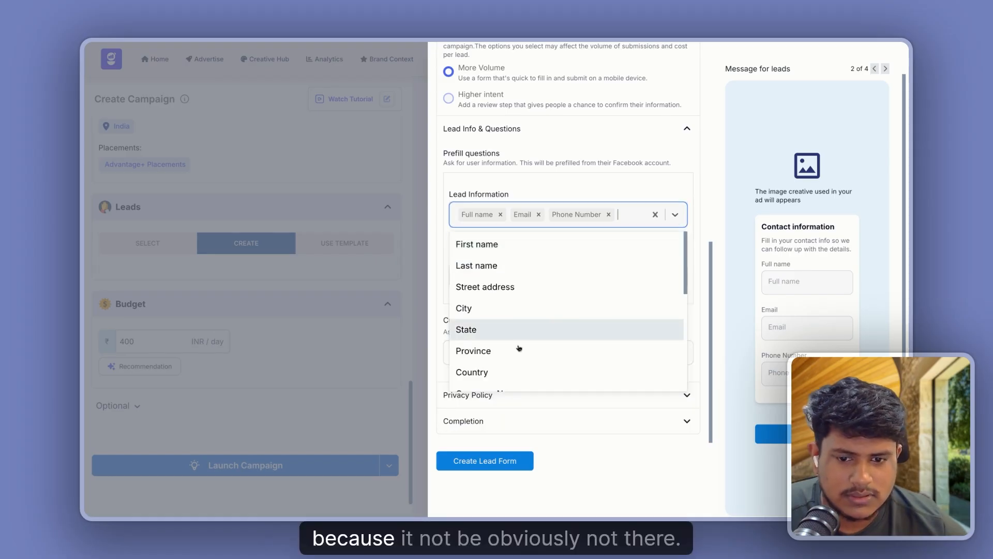
scroll(543, 357, down, 5)
click(676, 211)
Step: Add a multiple-choice custom question to the lead form and generate its question text and answers with AI
click(513, 352)
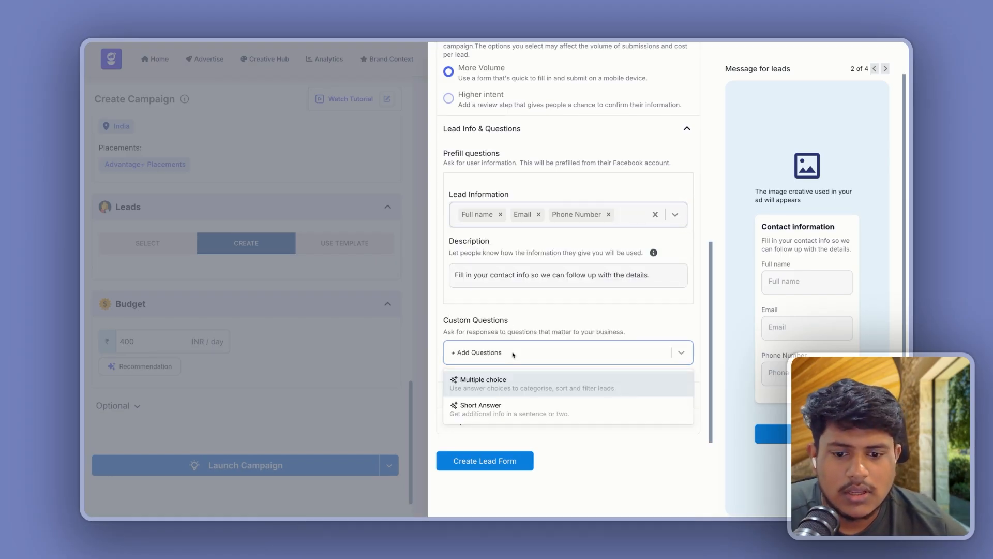
click(491, 383)
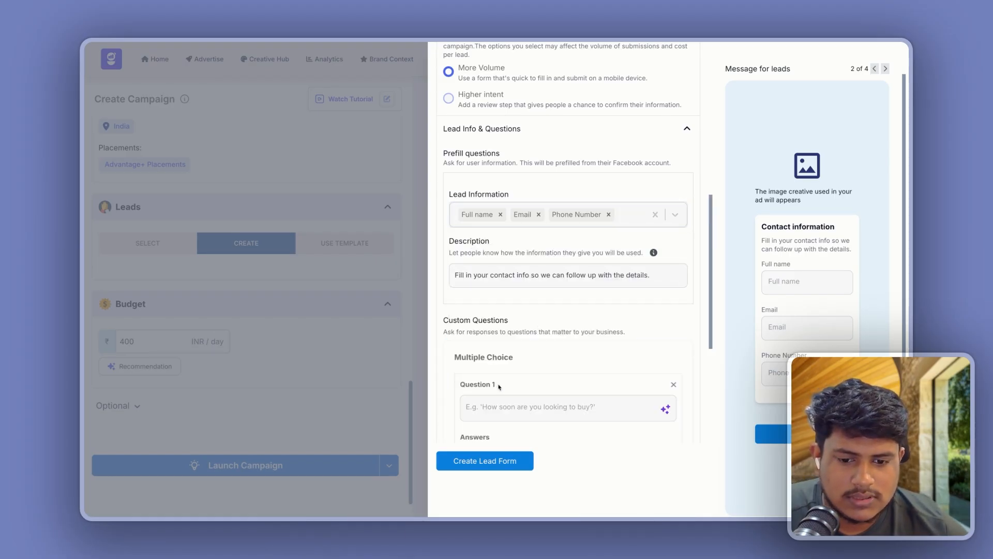
scroll(621, 352, down, 3)
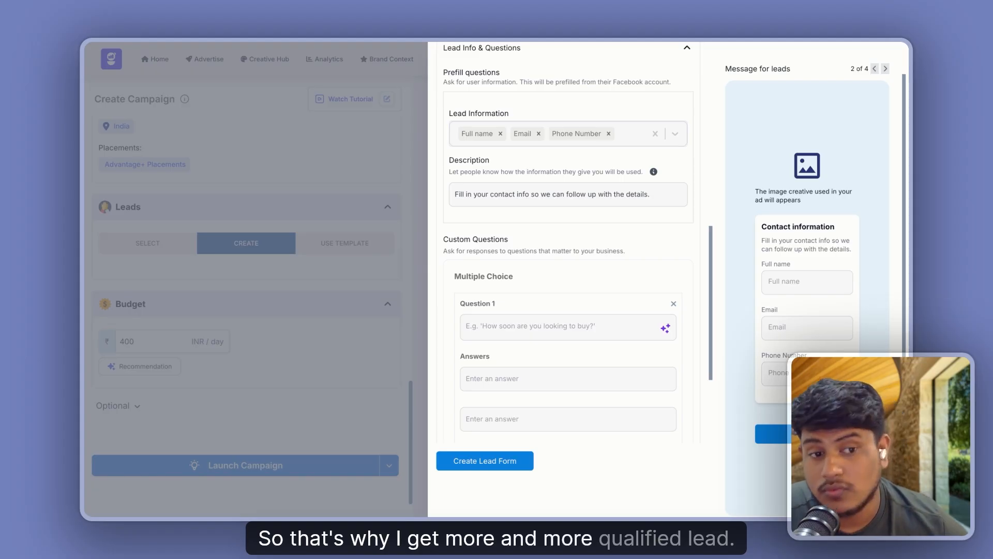
scroll(641, 279, down, 2)
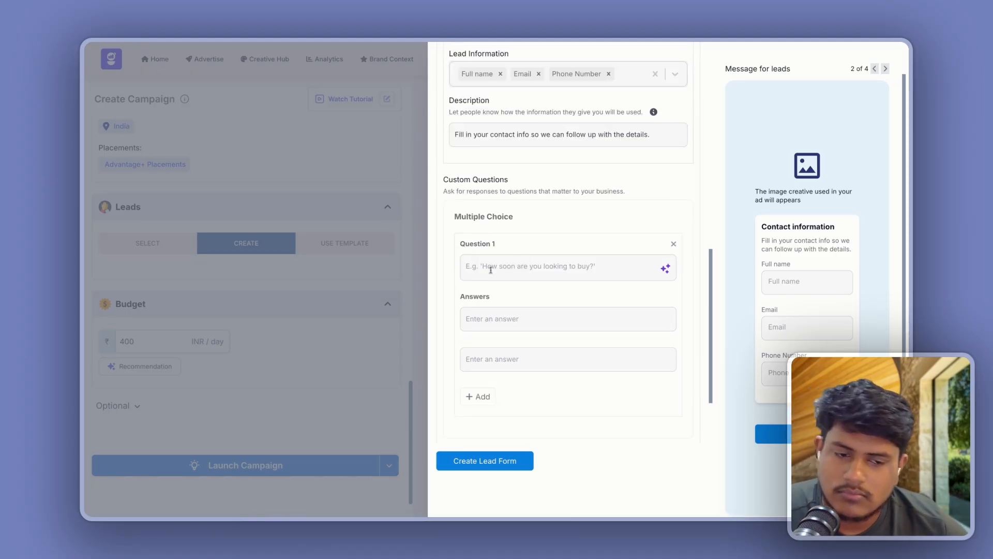
click(491, 270)
click(665, 269)
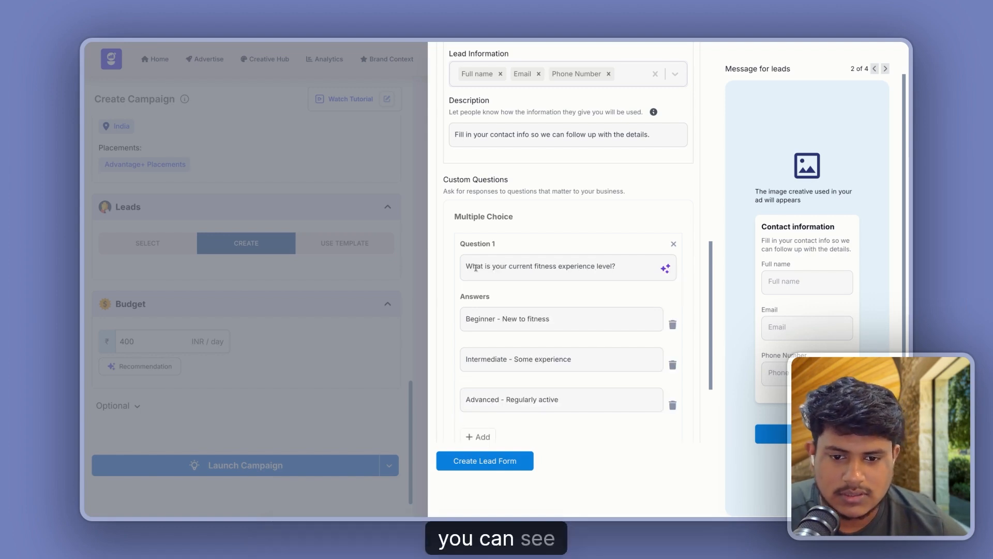
Step: Page through the lead form preview to check how the fitness experience question and its answers appear to leads
click(886, 68)
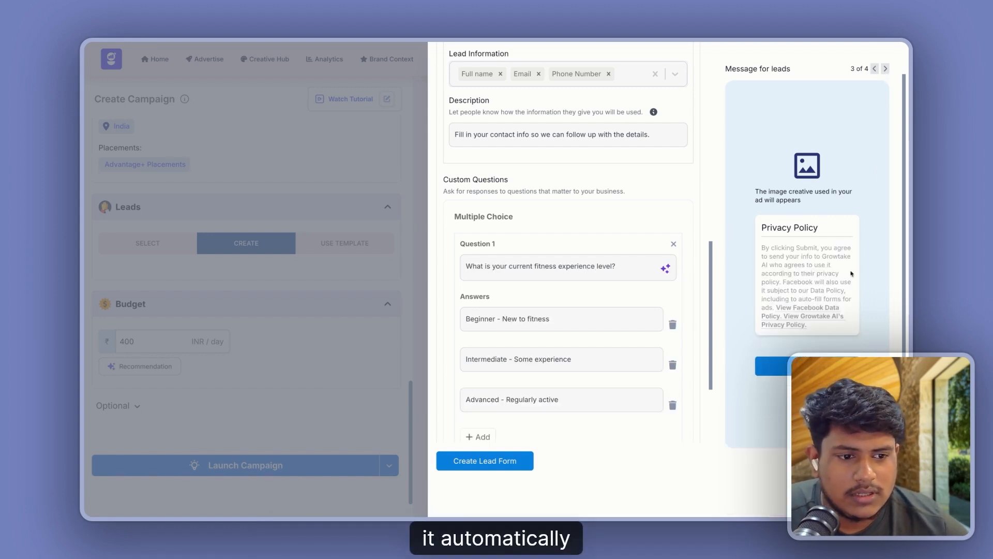
click(874, 68)
click(874, 69)
scroll(799, 342, down, 2)
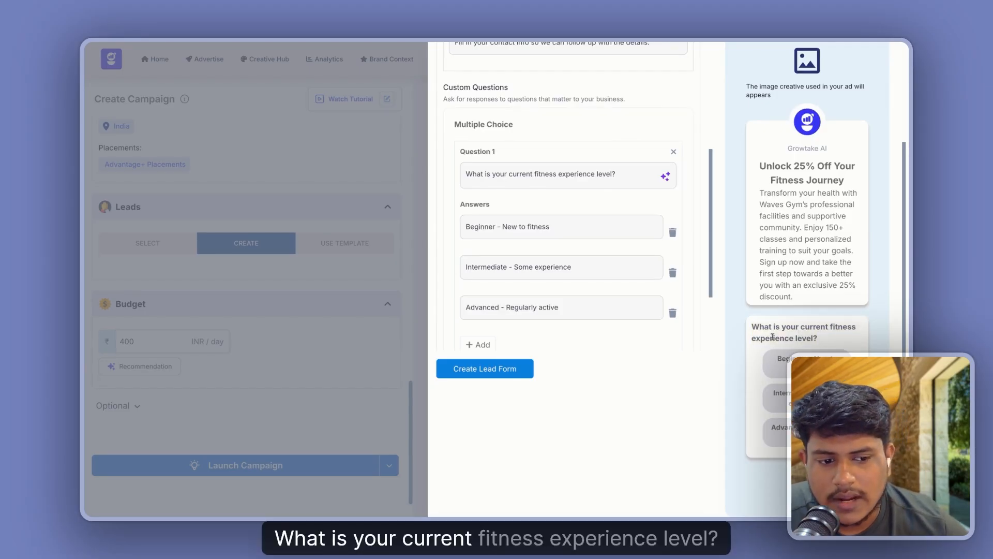
scroll(541, 328, down, 2)
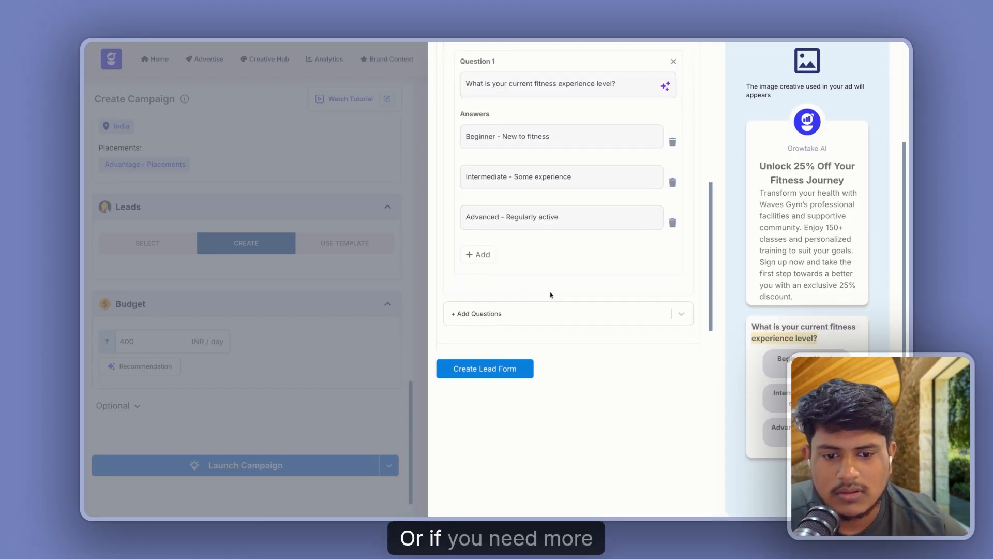
Step: Add a short-answer custom question to the lead form and generate its text with AI
click(482, 253)
click(487, 261)
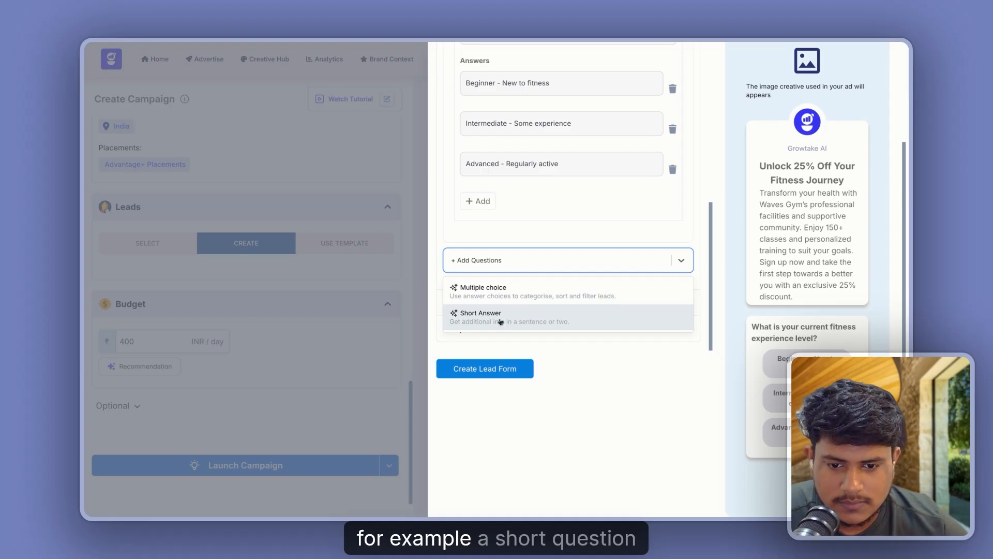
click(500, 321)
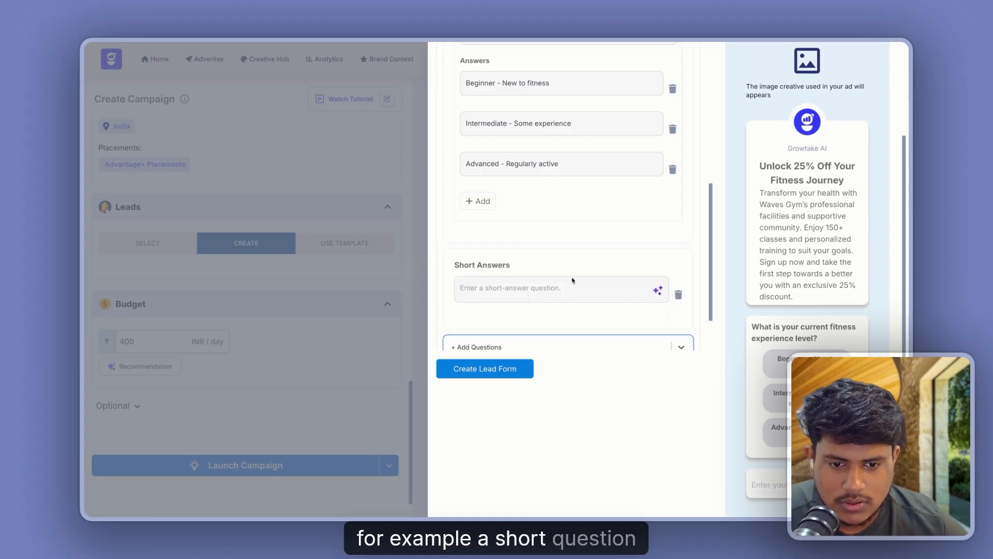
click(658, 291)
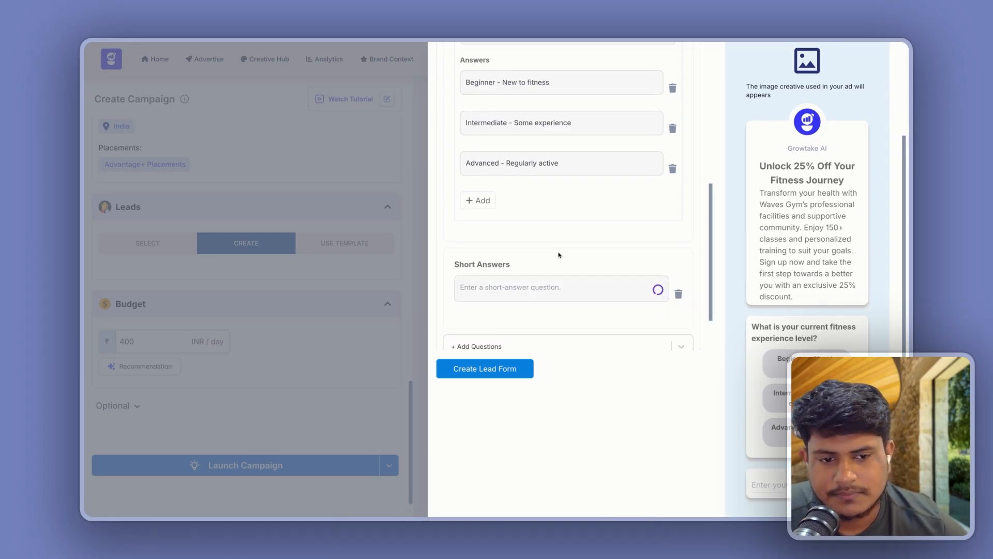
scroll(559, 255, down, 3)
scroll(828, 327, down, 2)
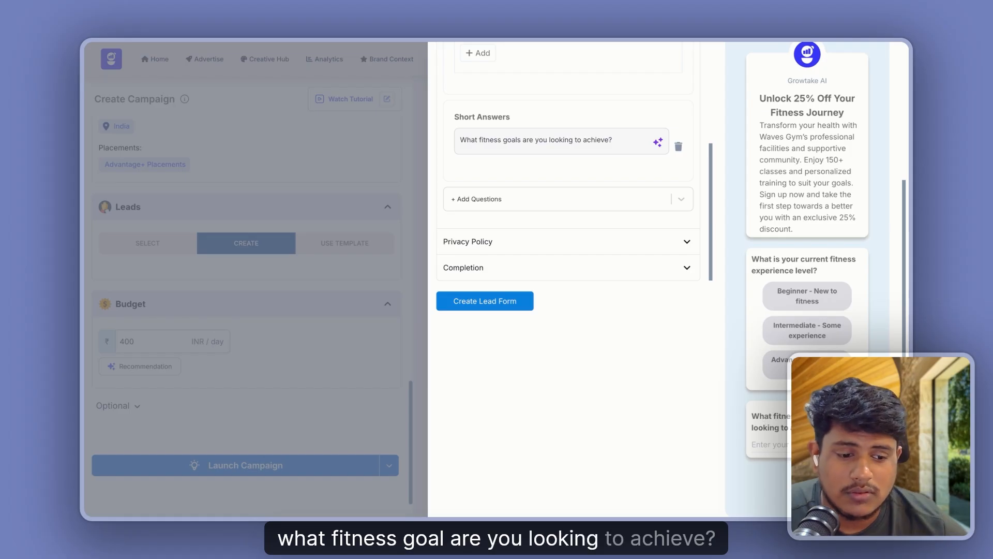
Step: Try adding a second multiple-choice question to the lead form with AI-generated question text and answers
click(509, 199)
click(528, 230)
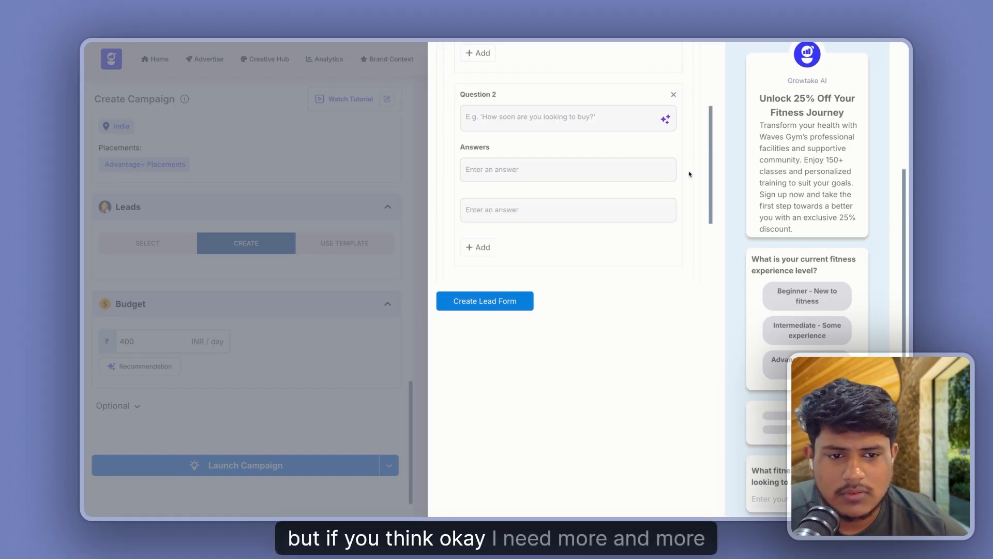
click(666, 119)
scroll(829, 306, down, 1)
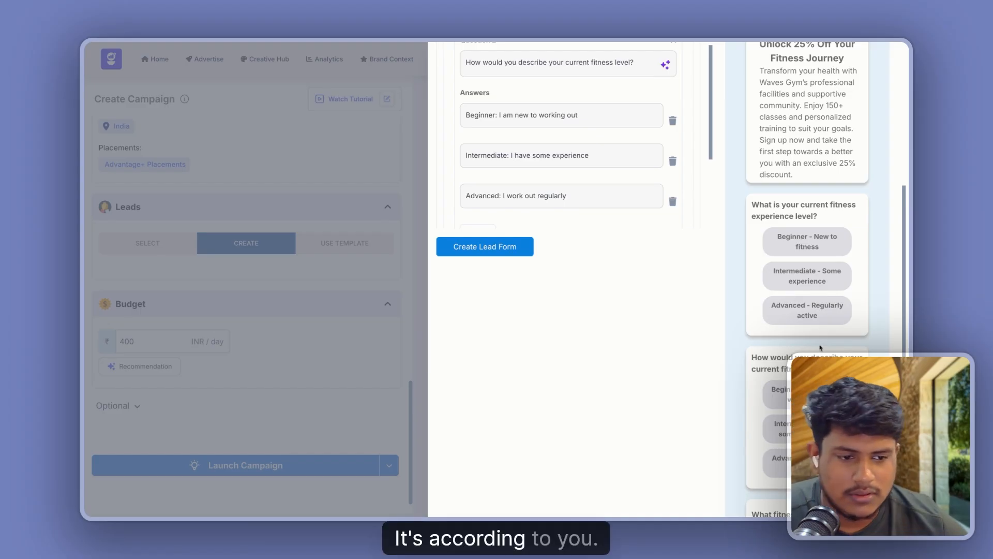
scroll(811, 294, down, 1)
scroll(810, 294, up, 5)
Step: Review the lead form's privacy policy settings and its completion message, paging the preview to the final screen
scroll(547, 352, down, 7)
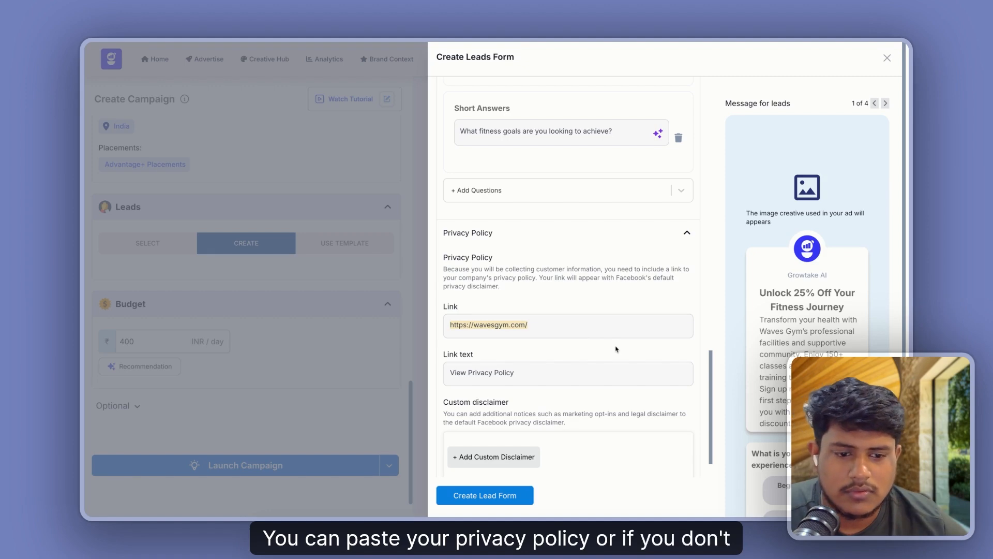
scroll(527, 291, down, 1)
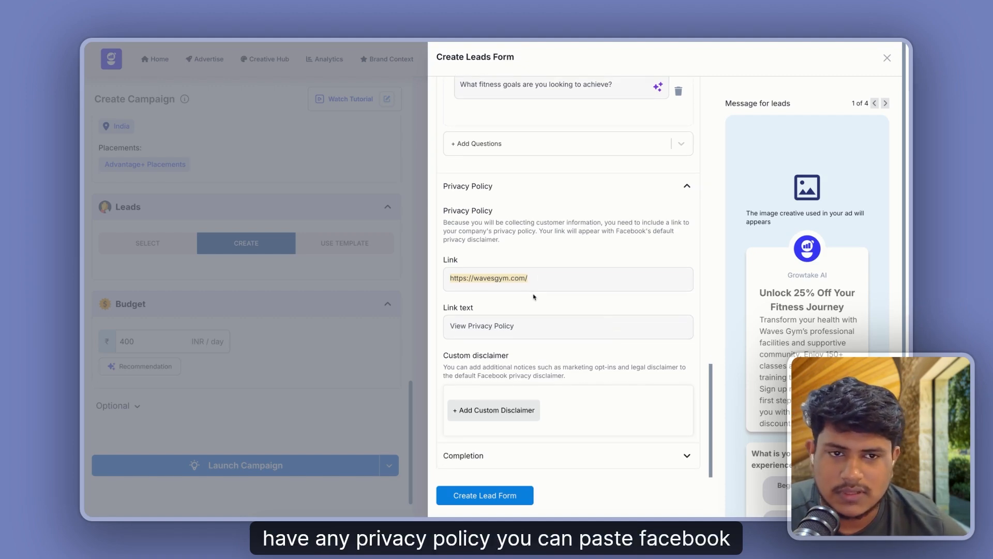
scroll(543, 269, down, 4)
click(575, 279)
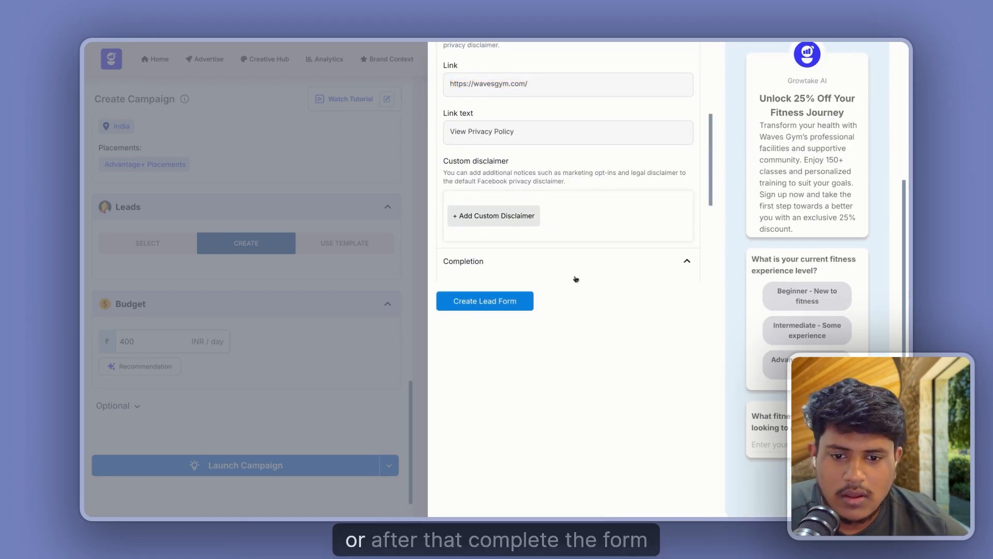
scroll(576, 280, down, 3)
scroll(835, 222, up, 4)
double_click(885, 105)
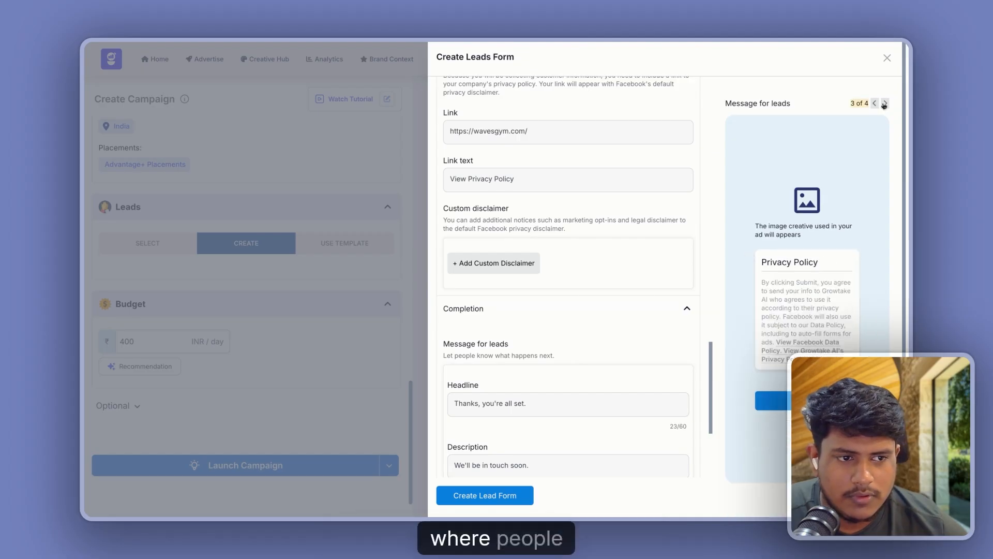
click(884, 104)
scroll(517, 368, down, 1)
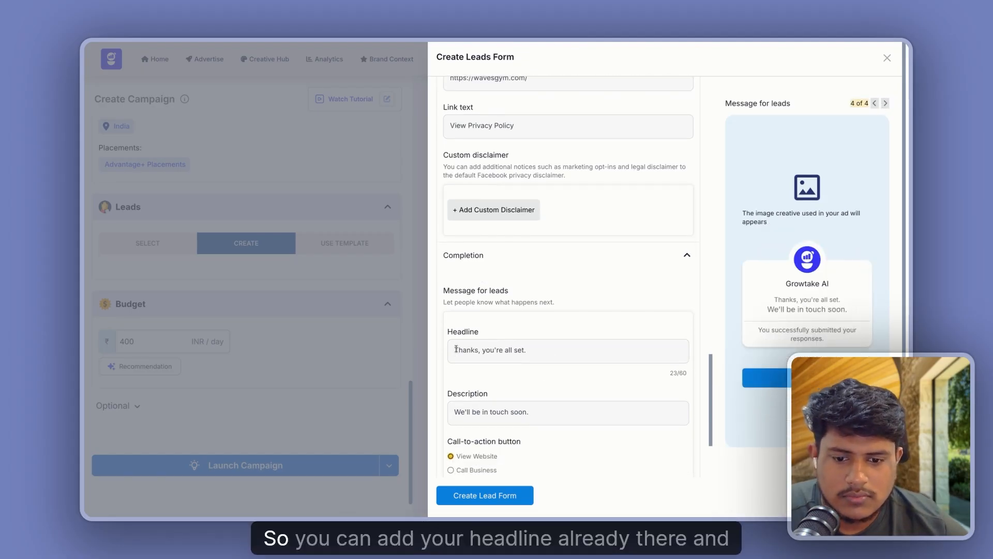
drag(455, 350, 450, 378)
click(816, 273)
scroll(661, 326, down, 3)
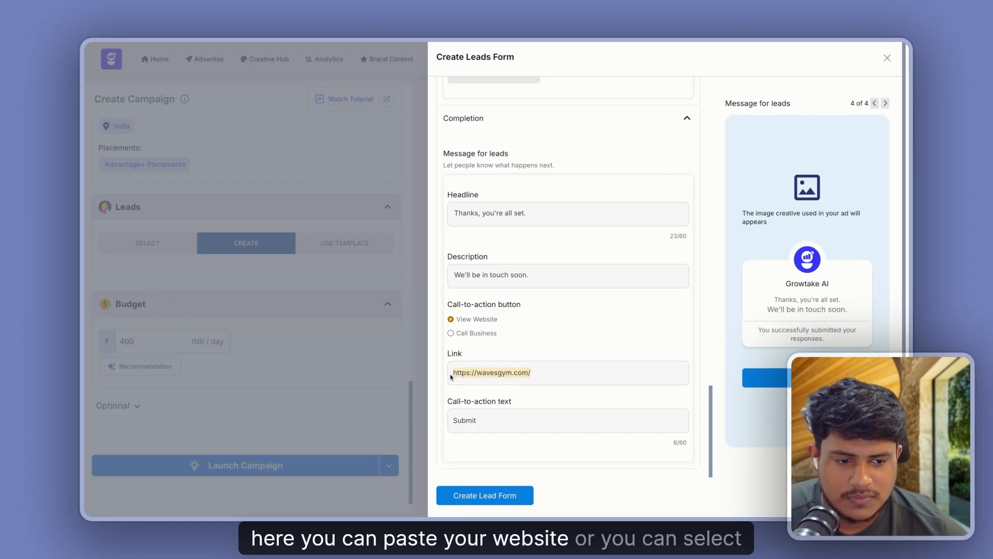
Step: Try Call Business as the completion message's call-to-action, then switch it back to View Website
click(464, 342)
click(451, 333)
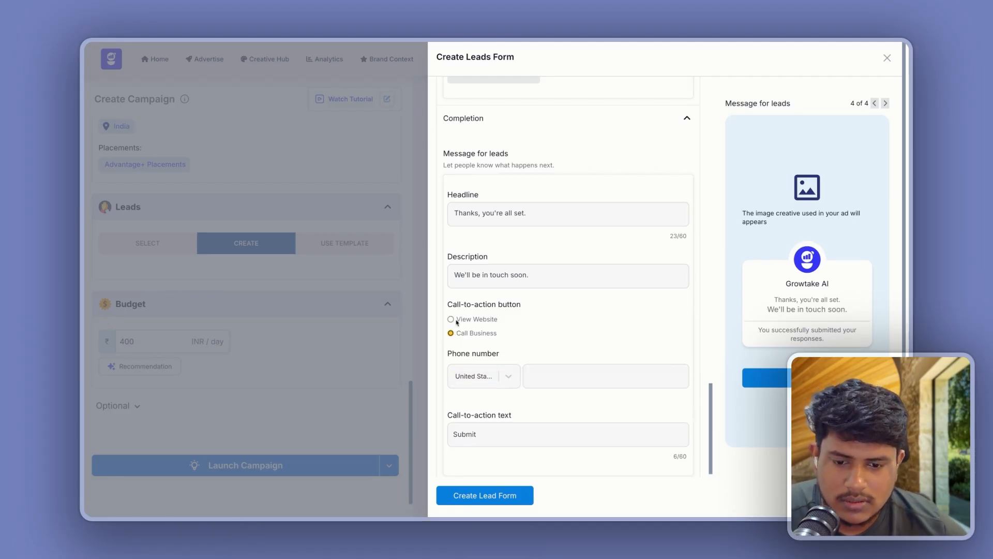
click(451, 320)
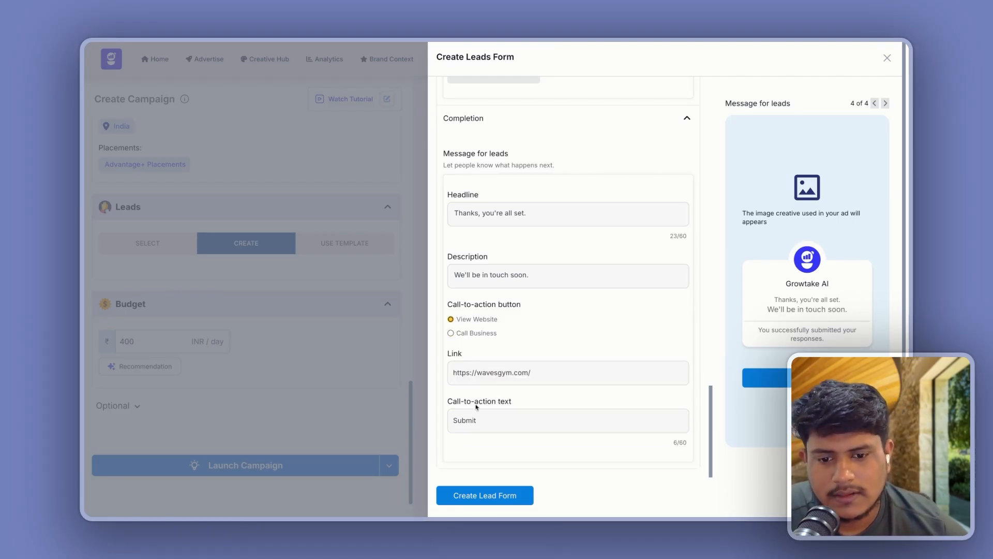
Step: Create the lead form and dismiss the success message
scroll(599, 226, up, 10)
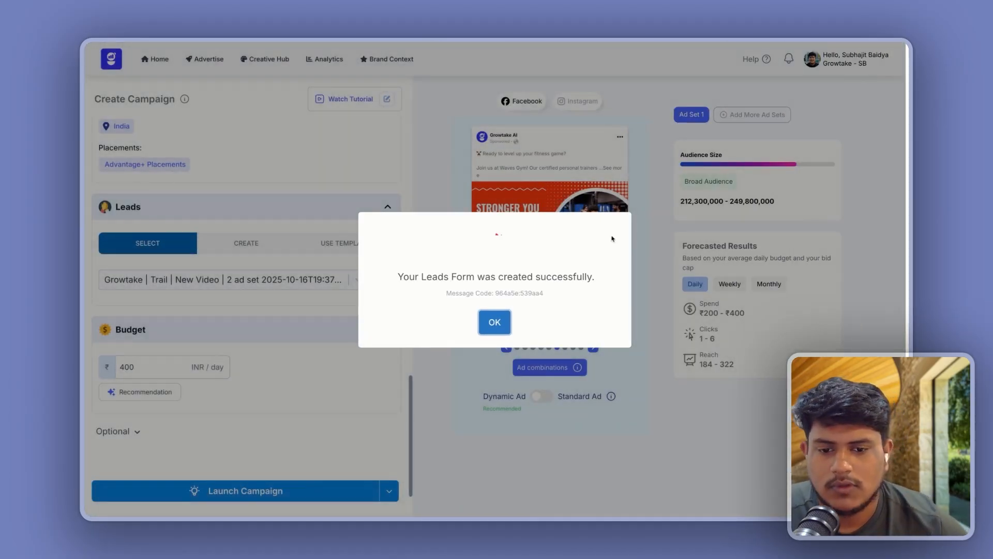
click(494, 321)
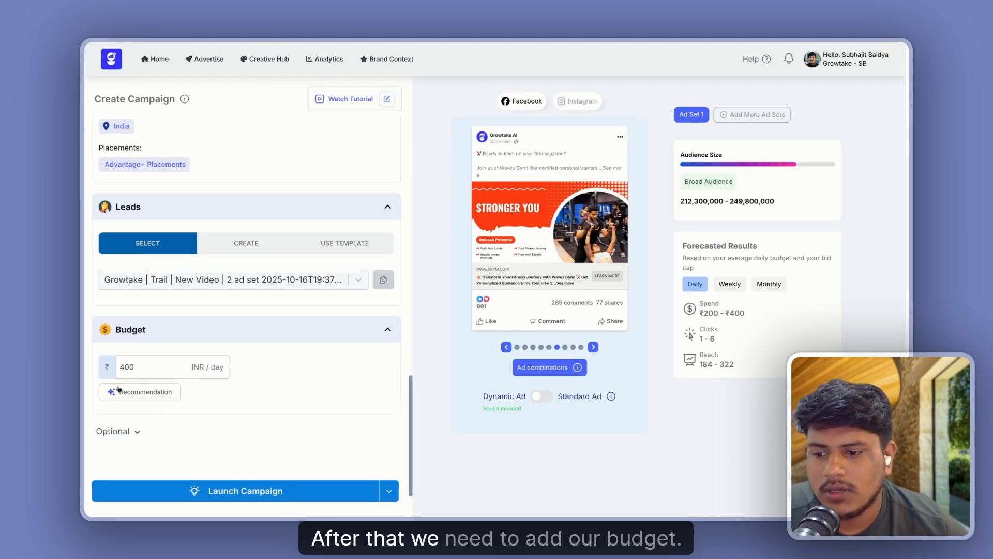
Step: Set the daily budget with an AI recommendation based on a service price of 6000, and read its reasoning
click(149, 372)
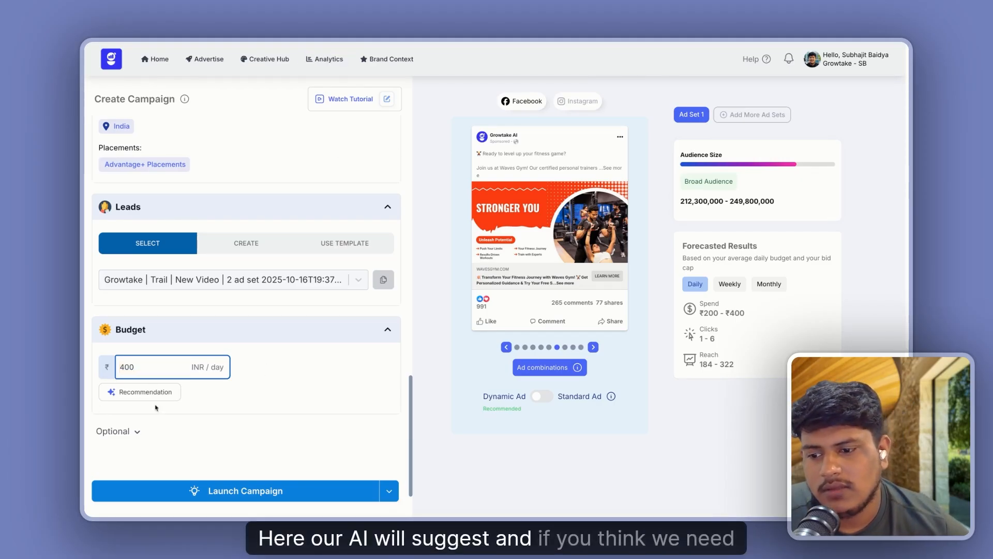
click(150, 393)
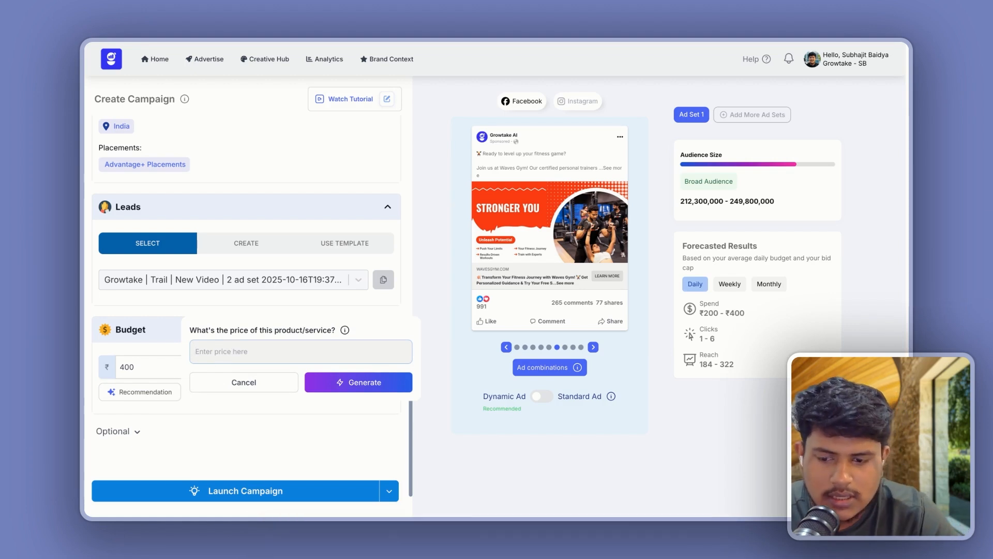
text(6000)
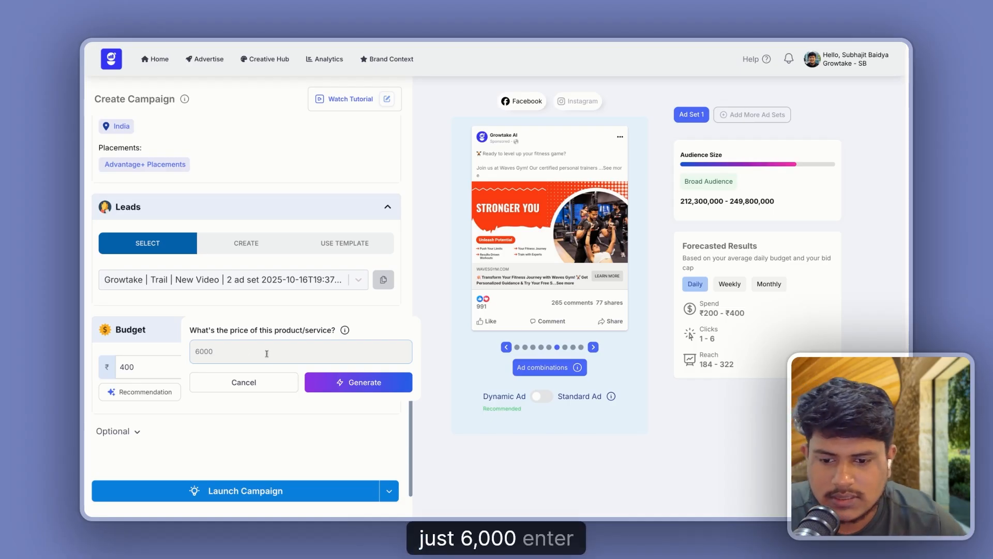
click(361, 388)
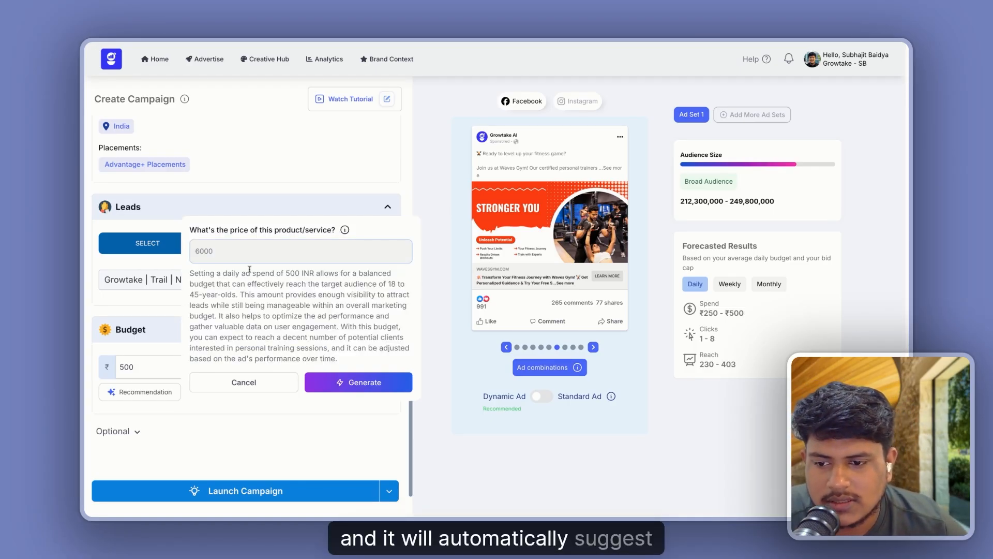
drag(265, 269, 307, 271)
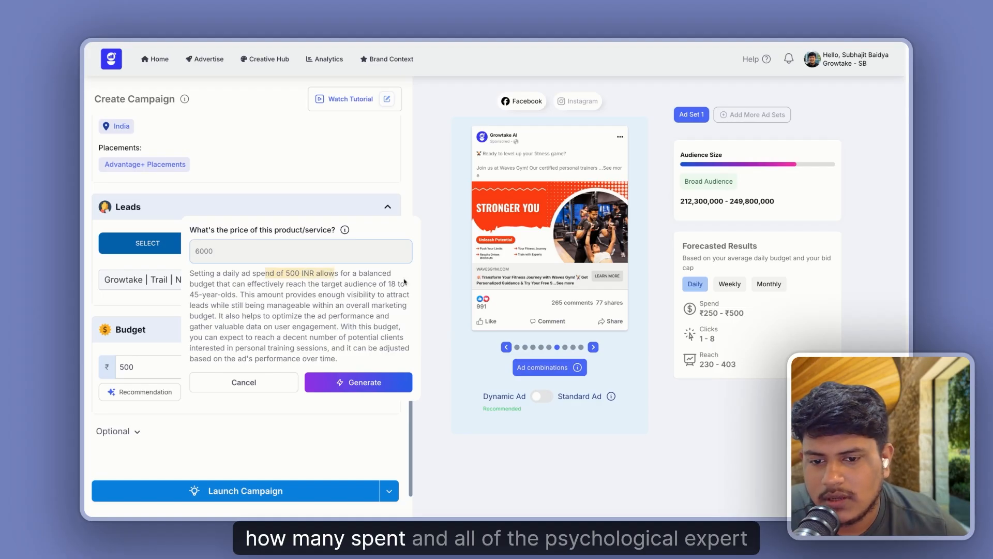
drag(208, 284, 372, 348)
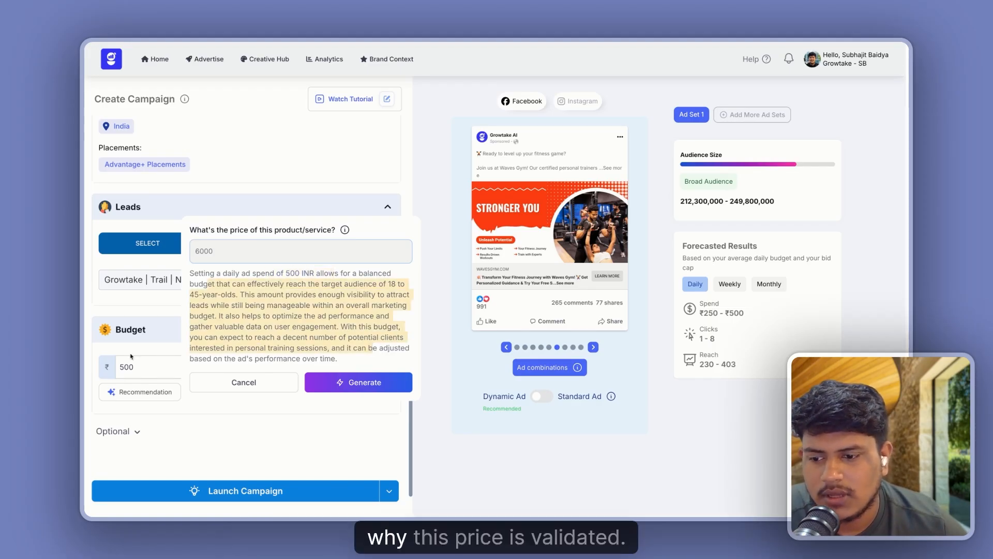
click(108, 365)
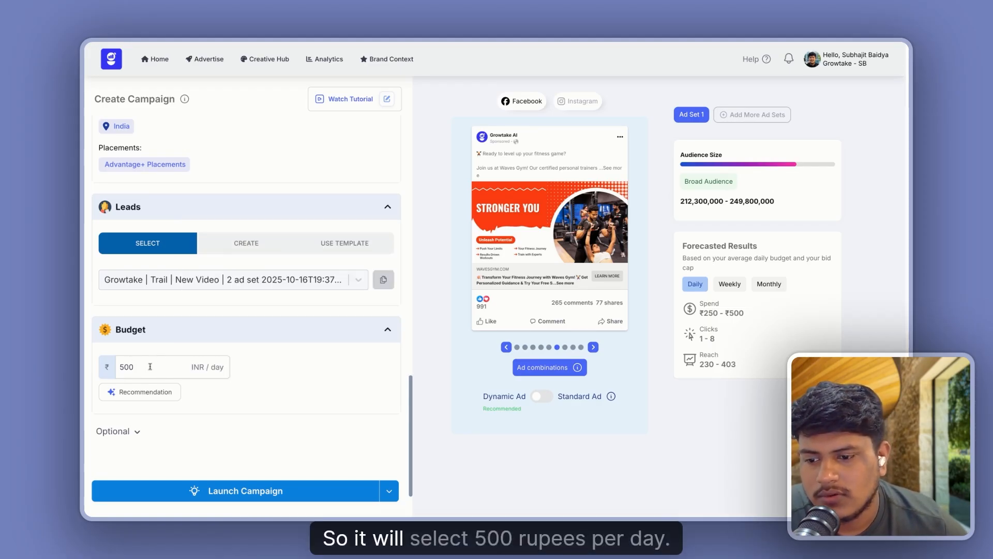
drag(150, 367, 117, 366)
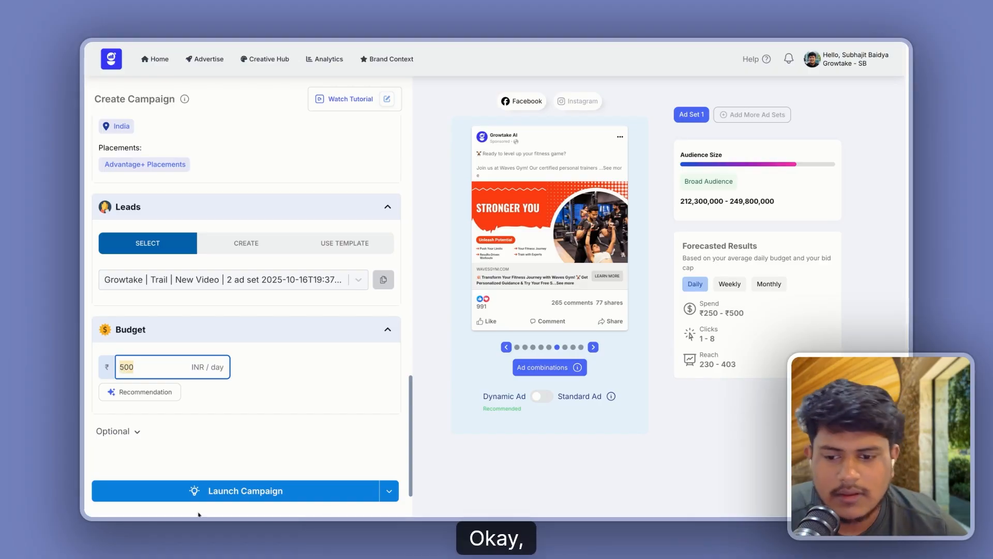
Step: Check through the campaign settings once more, then launch the ad campaign and confirm the launch
scroll(277, 404, down, 1)
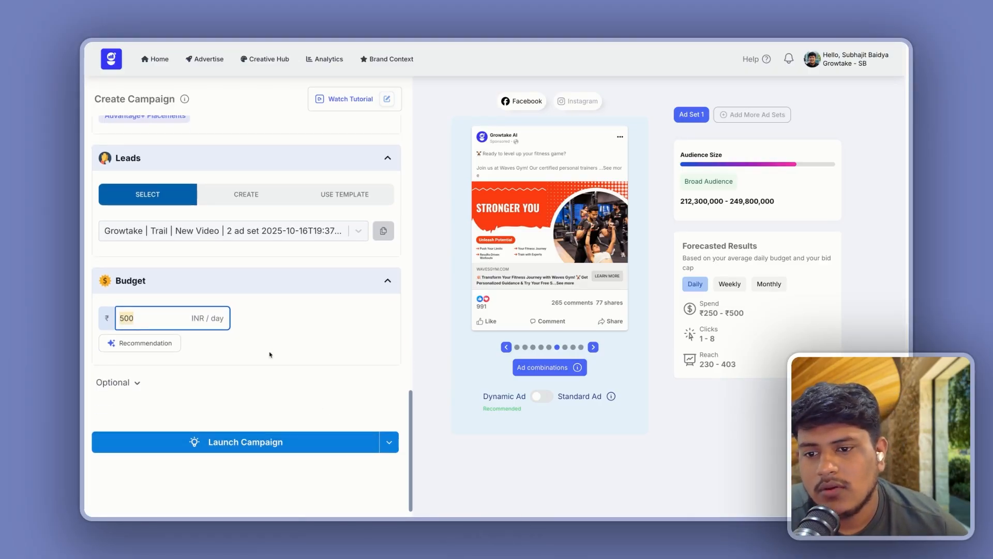
scroll(282, 378, up, 12)
scroll(282, 378, down, 7)
scroll(282, 378, down, 4)
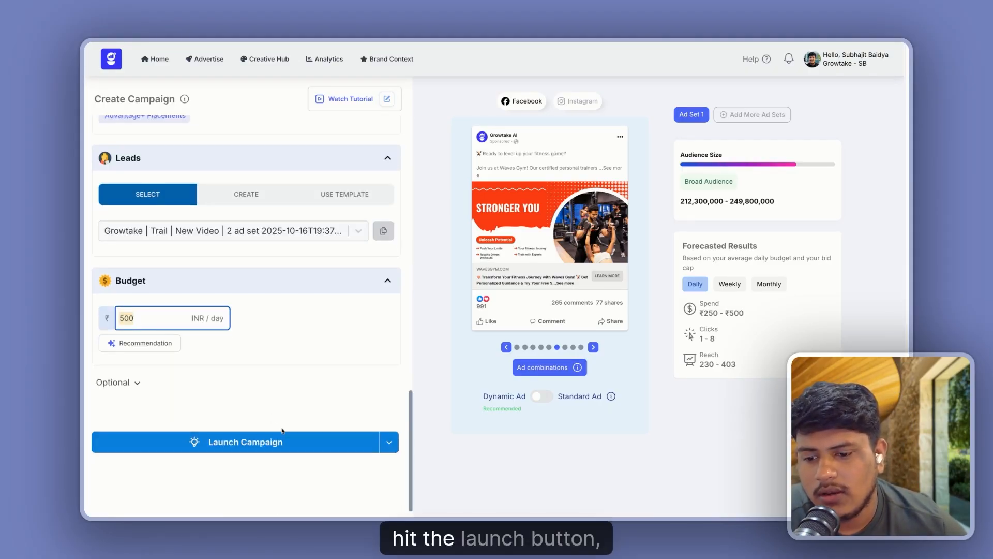
click(286, 438)
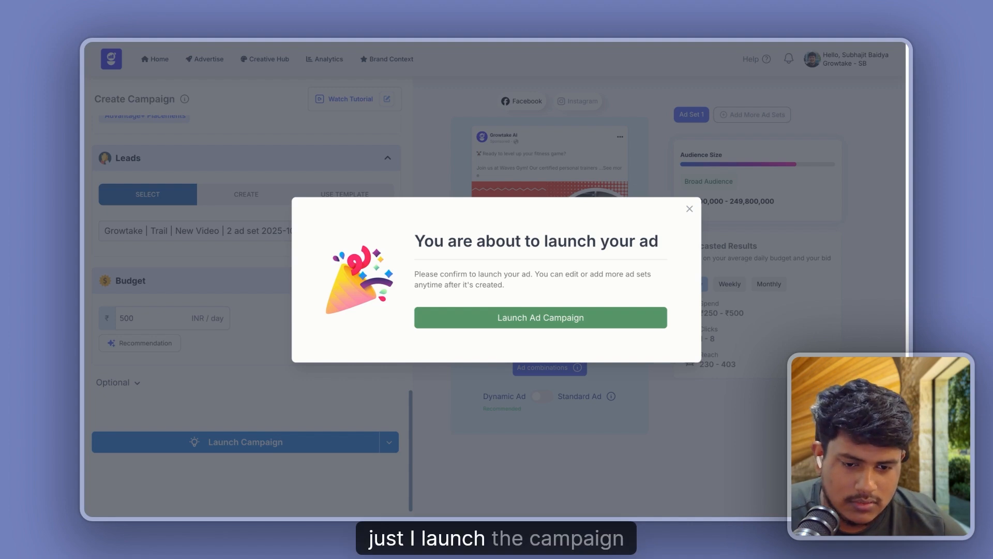
click(541, 318)
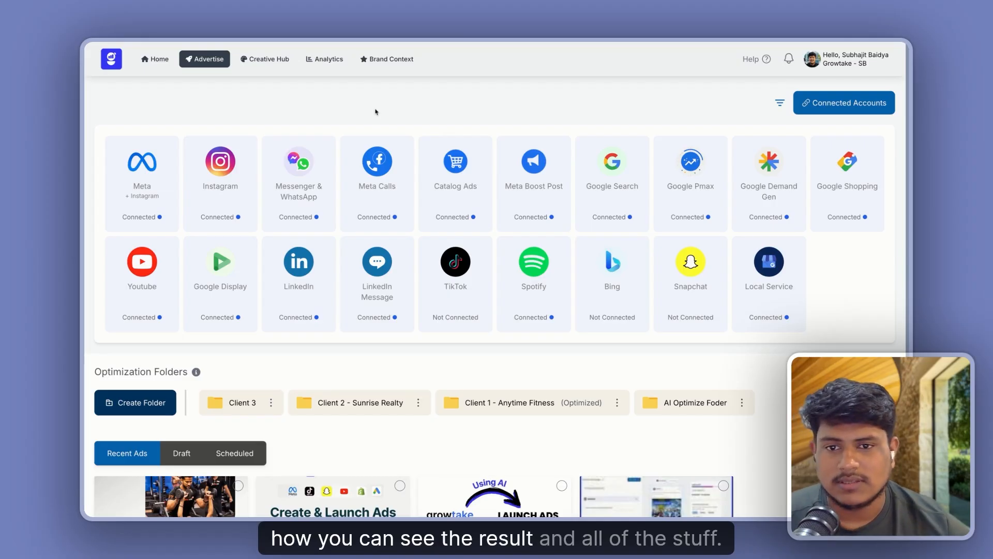
Step: Find the newly launched Waves Gym personal training ad among the recent ads and open its results
scroll(290, 155, down, 4)
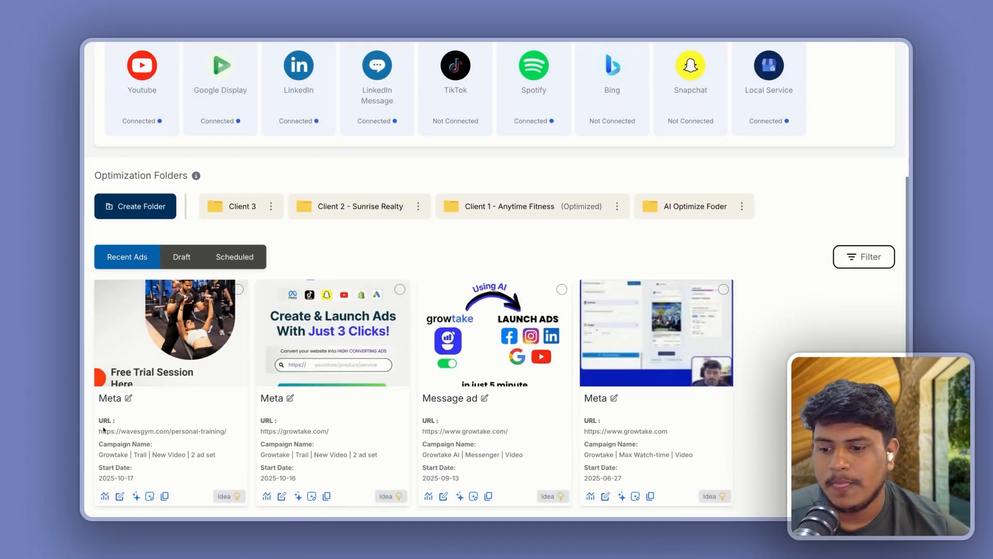
drag(100, 431, 187, 440)
drag(110, 454, 160, 471)
click(161, 472)
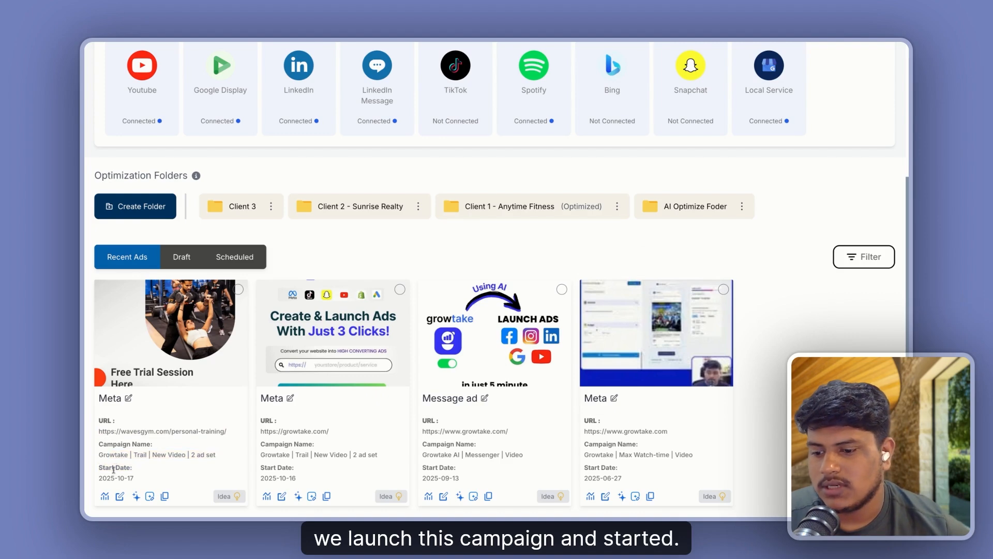
click(105, 496)
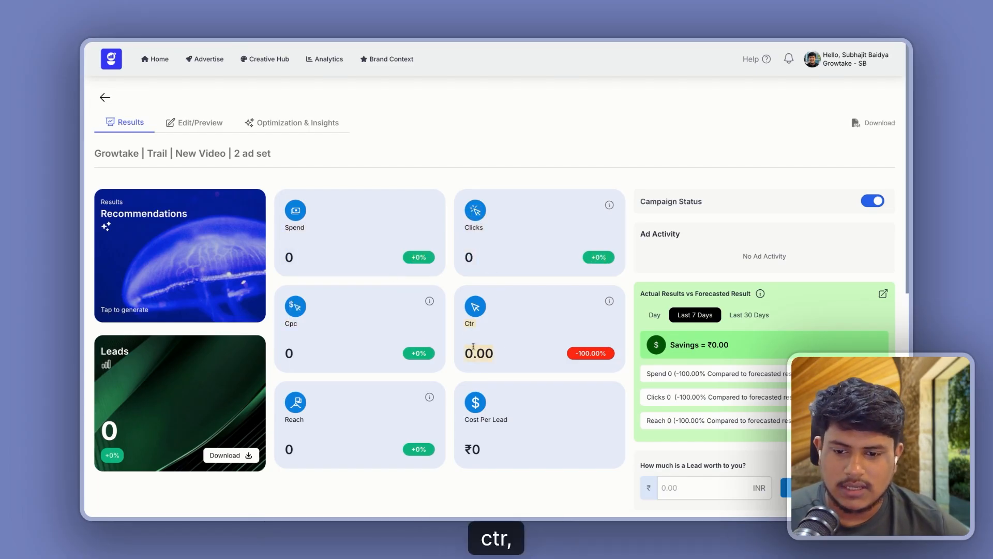
Step: Look through the campaign's results page, covering the metric cards, ad activity, campaign reporting table and progress timeline
scroll(128, 370, down, 1)
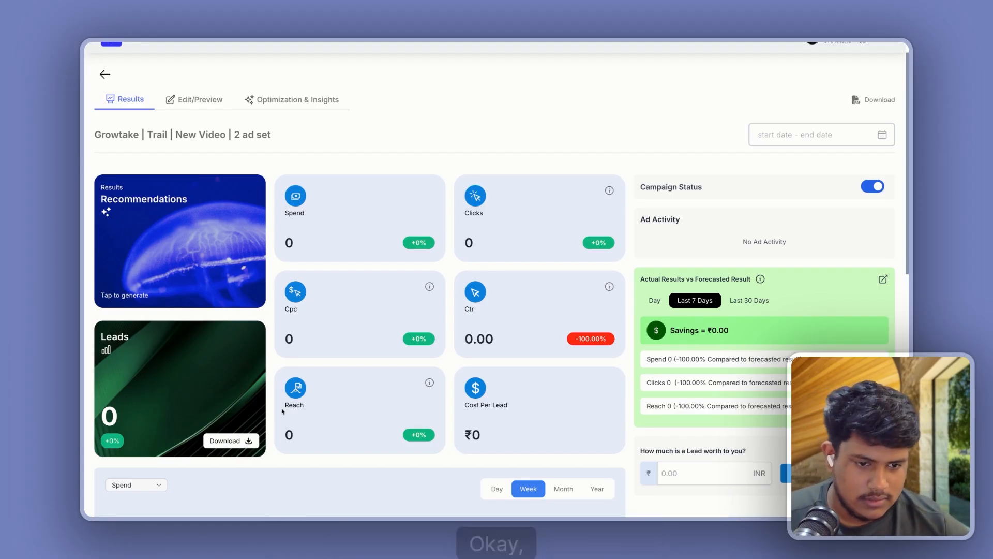
drag(637, 218, 762, 238)
click(769, 254)
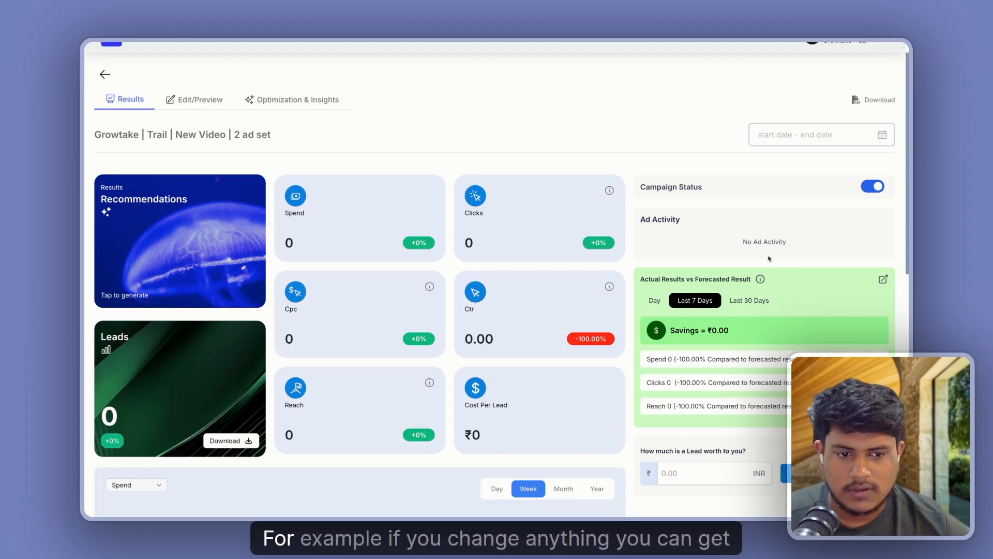
scroll(624, 168, down, 1)
scroll(707, 275, down, 8)
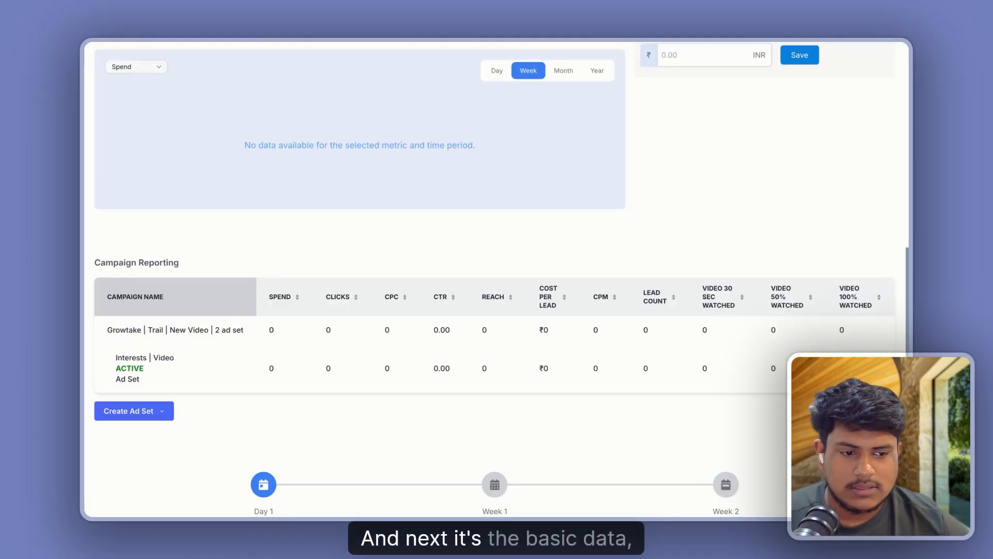
scroll(499, 348, up, 3)
scroll(574, 391, down, 5)
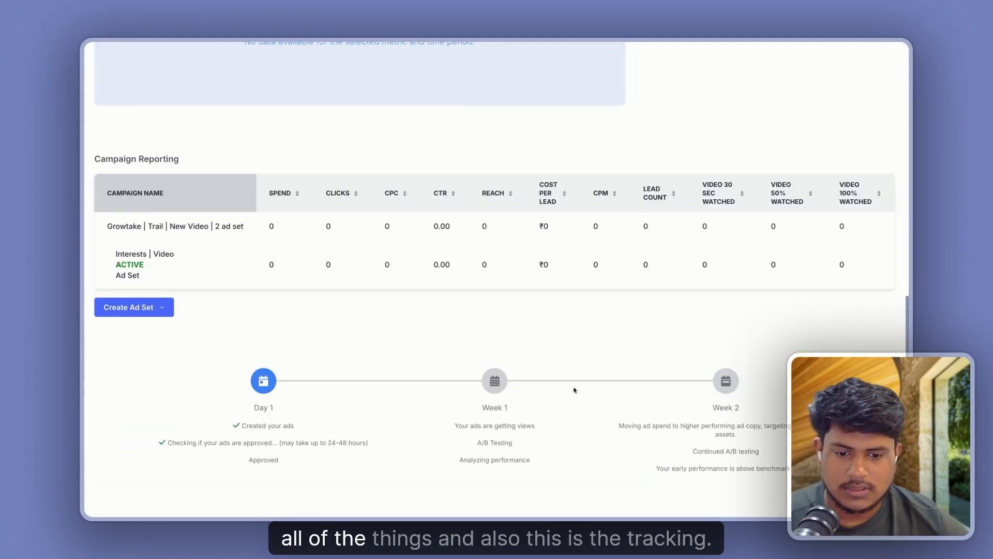
Step: Review the campaign's progress timeline, then look over the metric cards on the results page again
drag(241, 425, 297, 431)
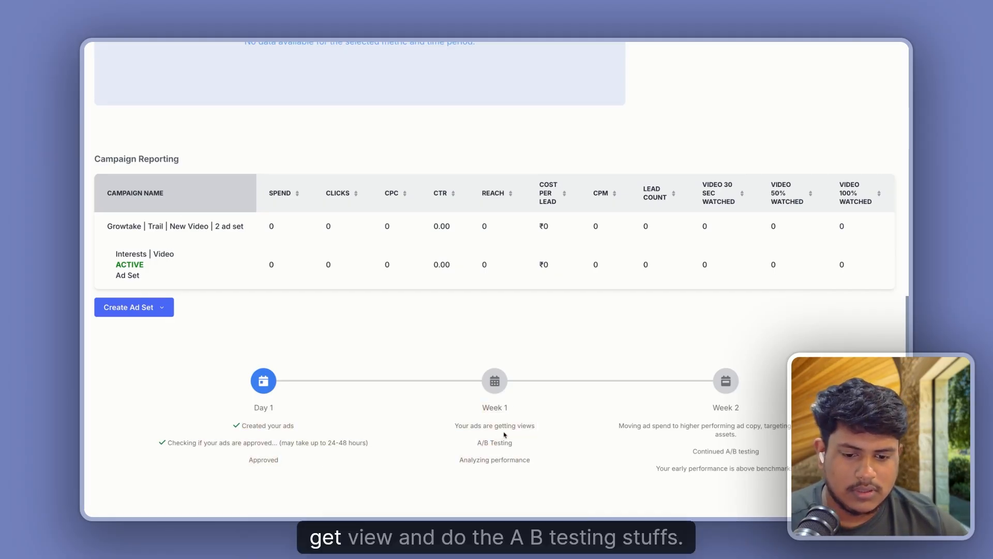
scroll(448, 433, up, 15)
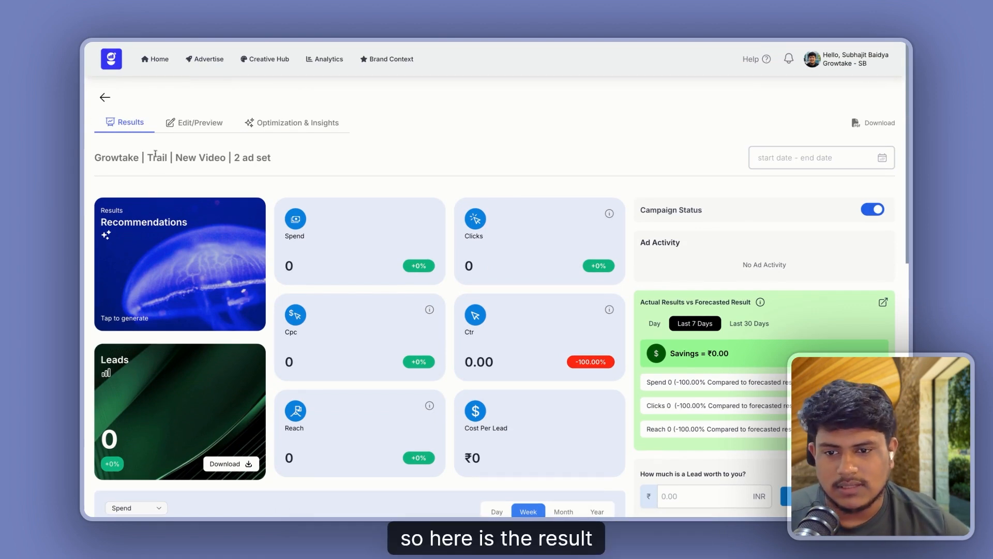
scroll(501, 193, down, 5)
scroll(651, 306, up, 5)
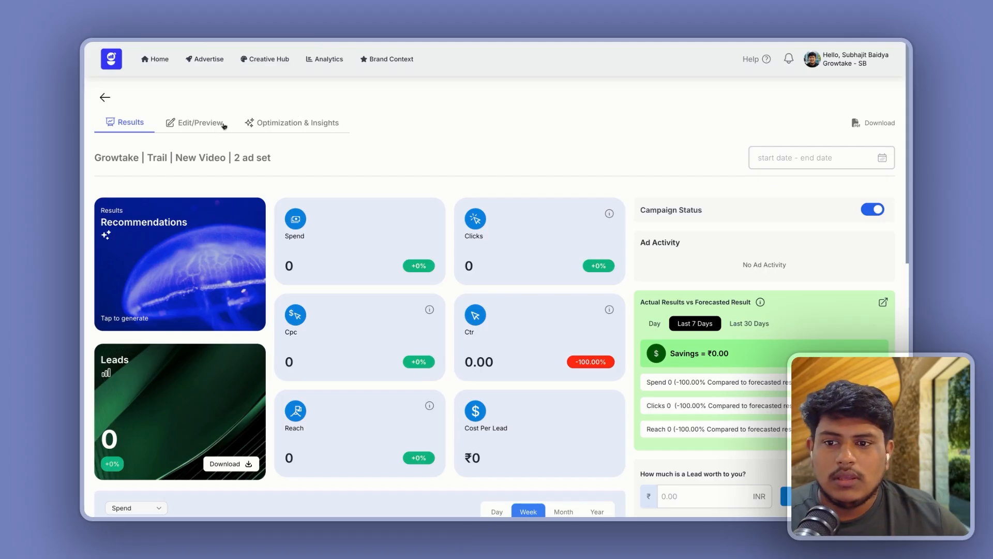
Step: Open the campaign's optimization insights and view the creative bank and the best and lowest performing ad combinations
click(298, 125)
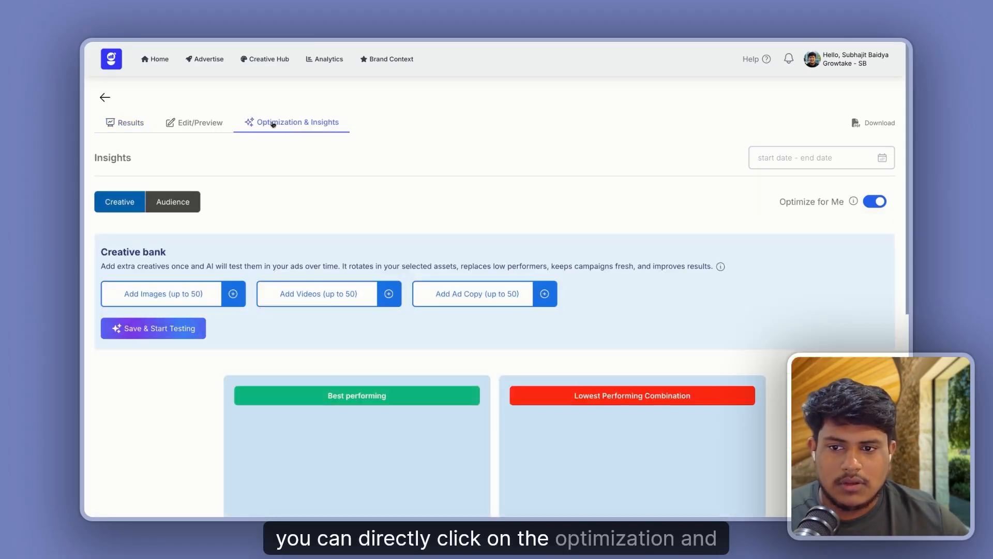
scroll(384, 295, down, 4)
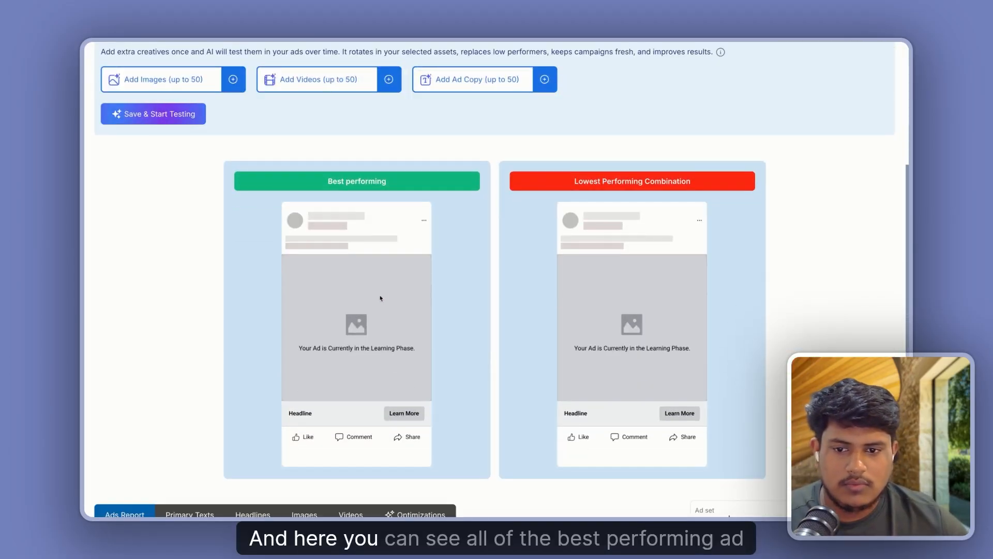
scroll(397, 279, down, 1)
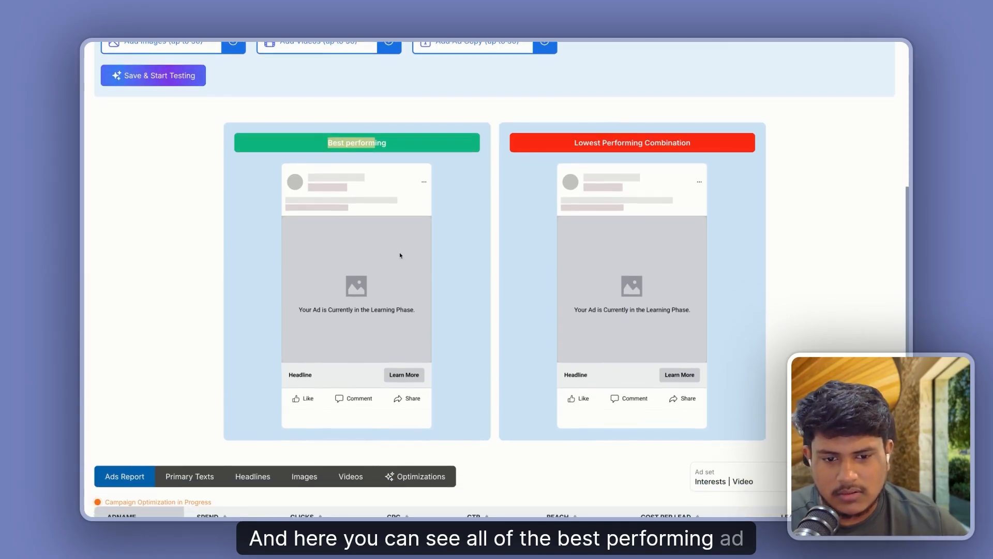
scroll(400, 255, down, 2)
Step: Go through the insight reports for primary texts, headlines, images, videos and optimizations in turn
click(216, 374)
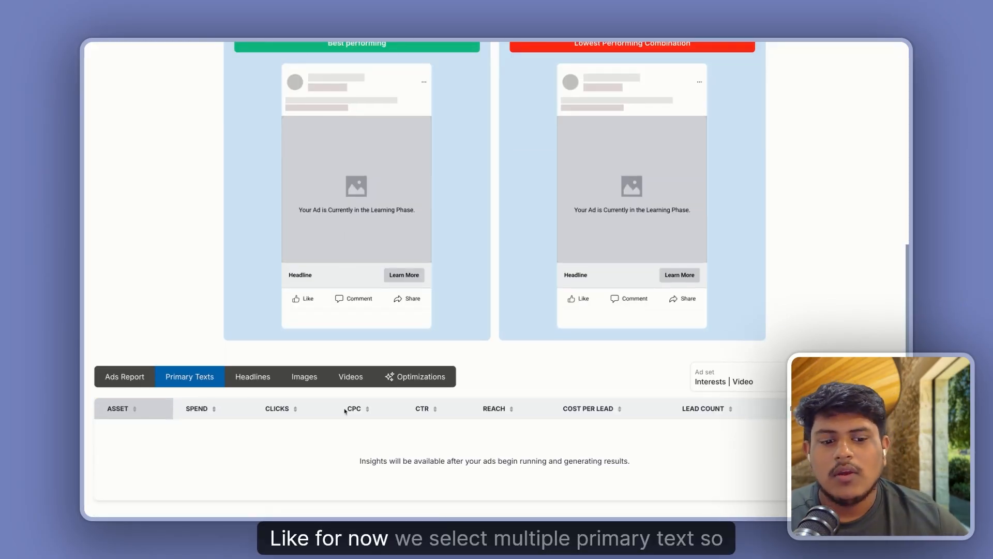
click(257, 377)
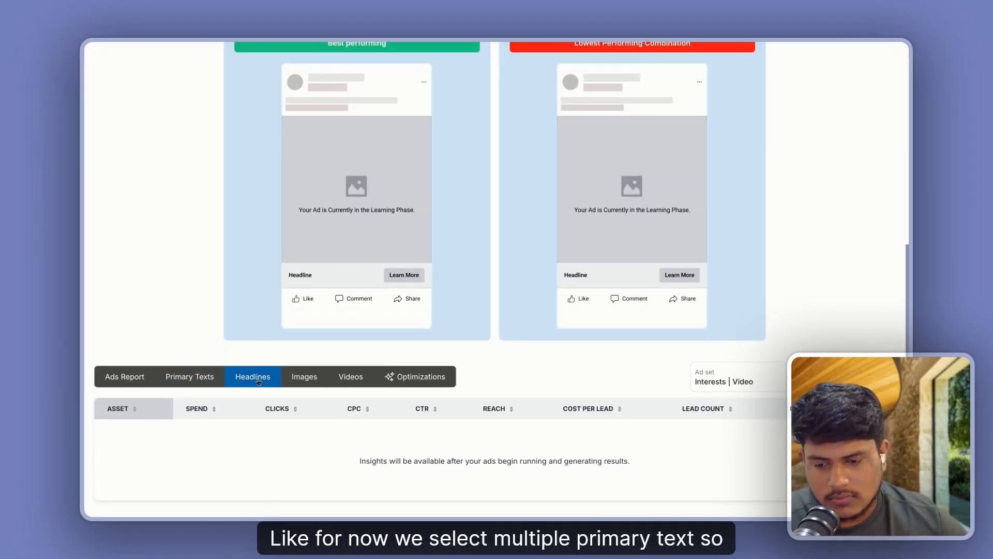
click(307, 378)
click(351, 377)
click(417, 377)
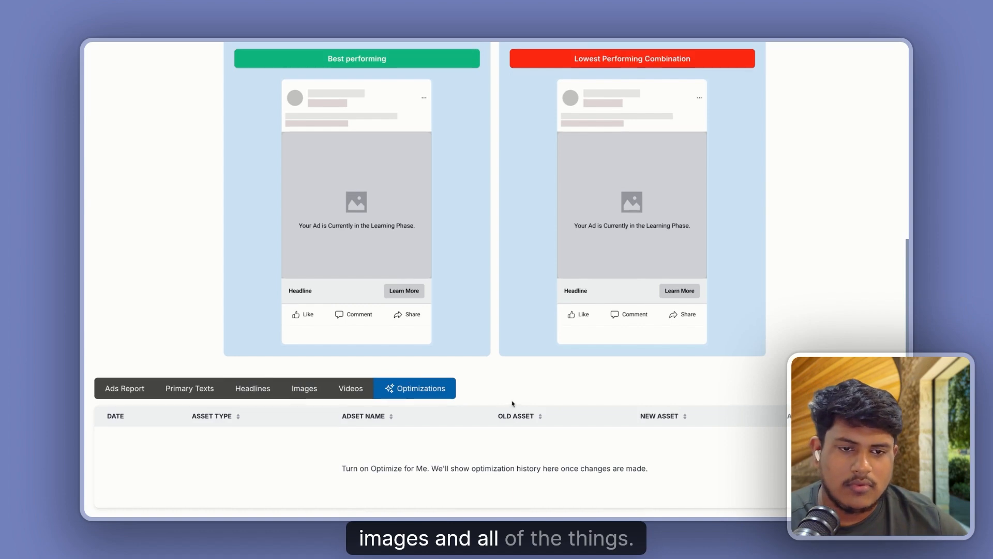
Step: Toggle Optimize for Me twice to keep its setting, and check the audience insights before returning to the creative ones
scroll(515, 403, up, 5)
click(879, 148)
click(879, 148)
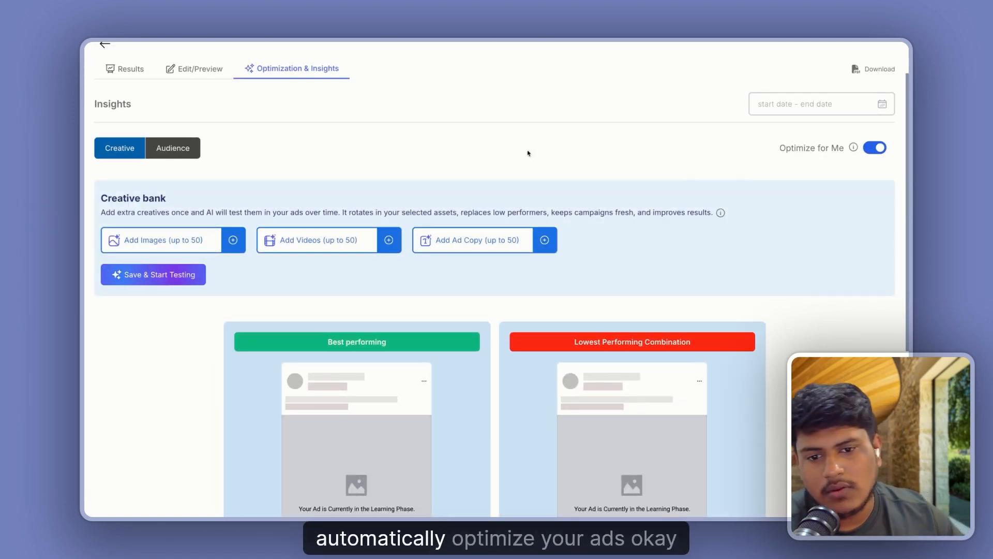
click(186, 155)
click(108, 196)
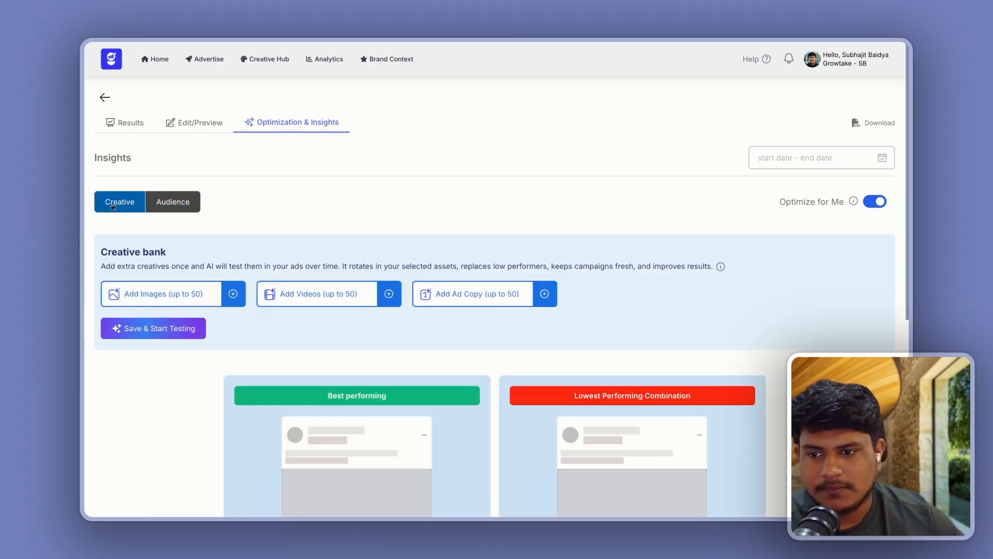
Step: Review the editable ad set settings, creatives and ad preview of the launched campaign, then return to the advertising channels overview
click(186, 122)
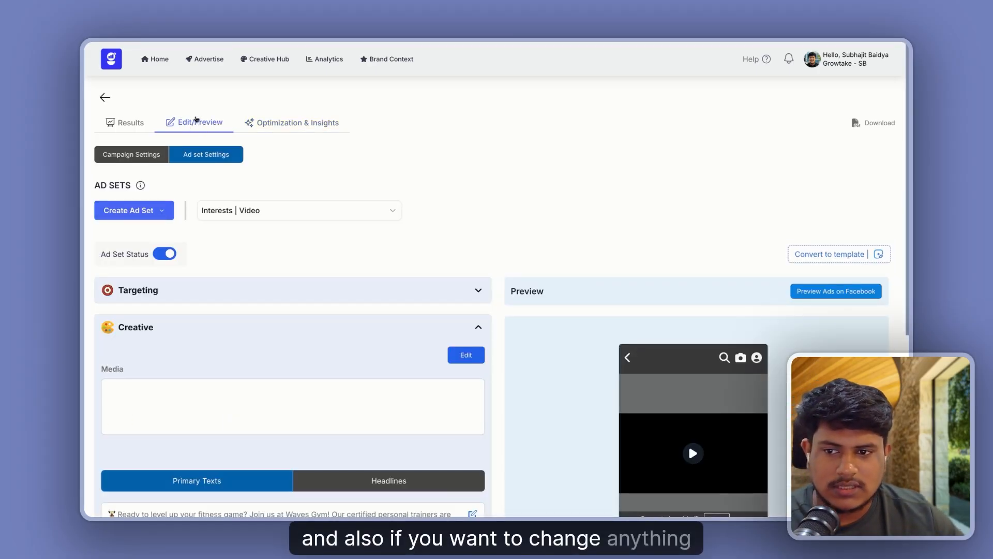
scroll(694, 338, down, 4)
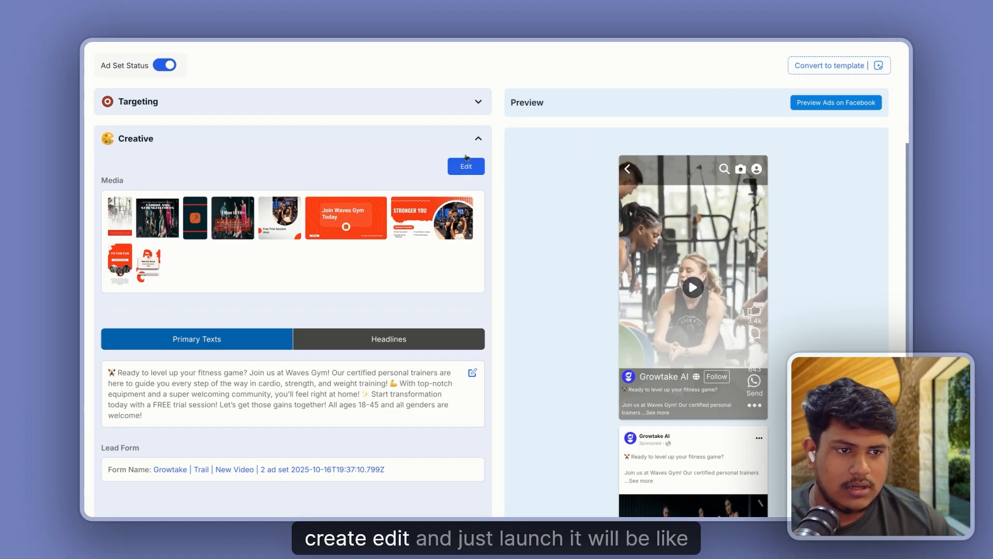
scroll(442, 249, down, 4)
scroll(440, 249, up, 8)
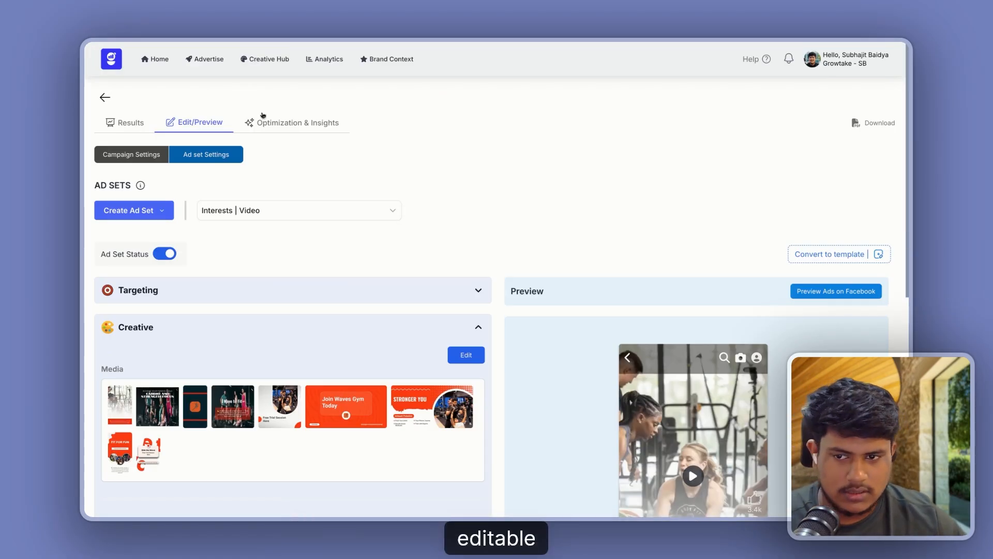
click(210, 58)
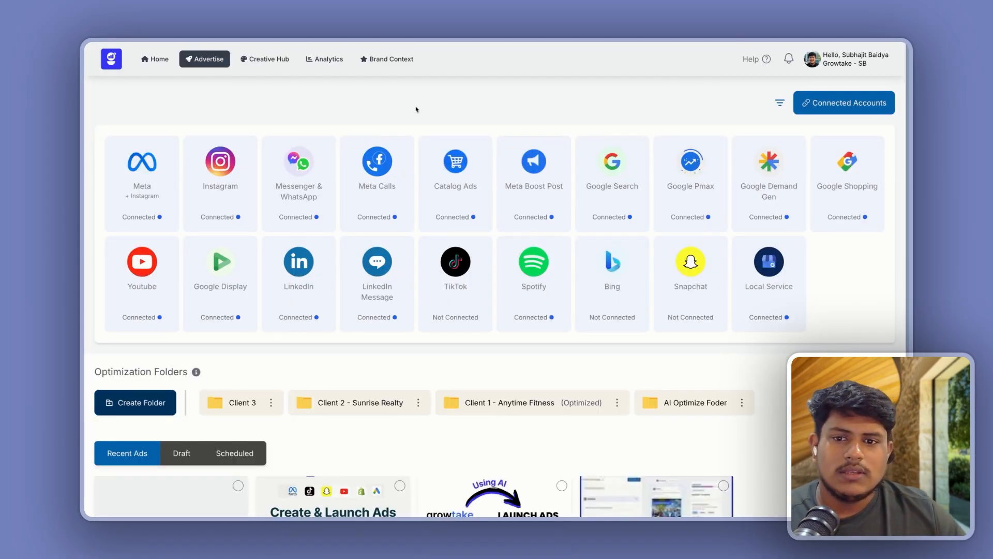